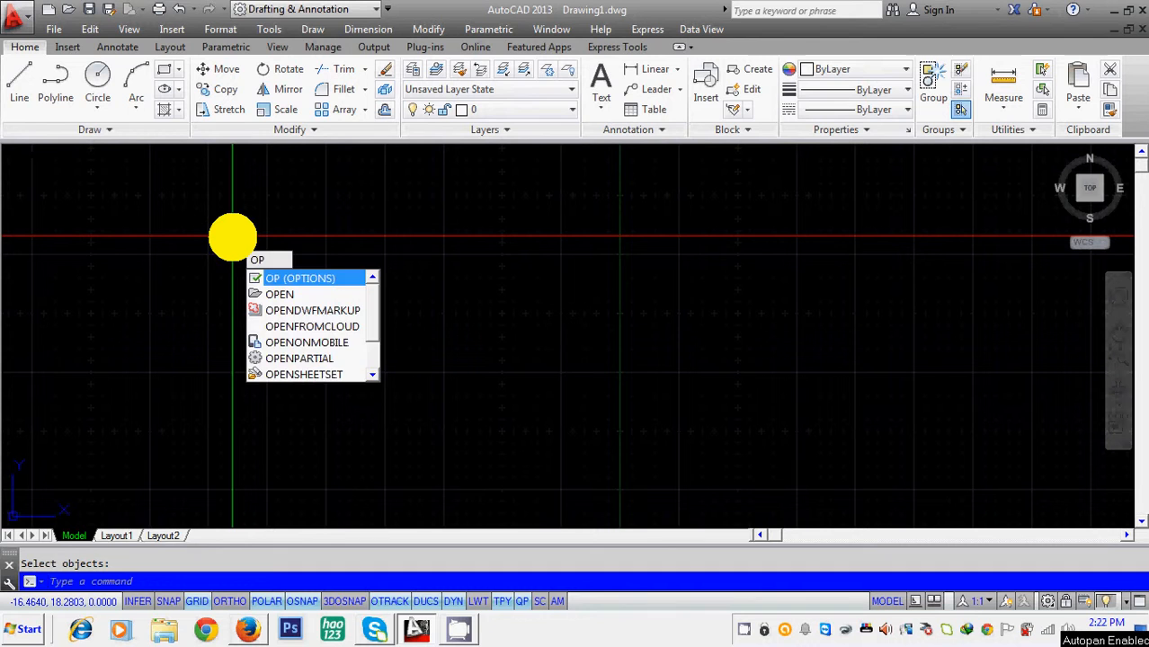
Open the drafting options and enlarge the AutoSnap marker to its maximum size
key(Return)
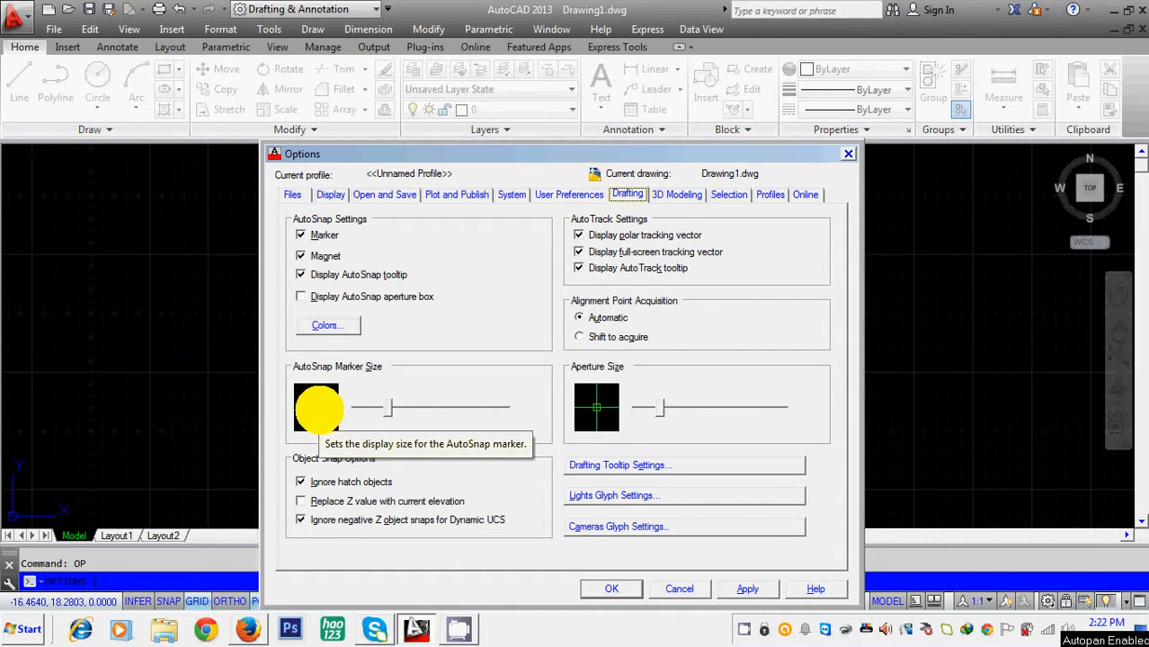
mouse_move(387, 411)
mouse_down()
mouse_move(508, 404)
mouse_move(367, 411)
mouse_move(494, 398)
mouse_up()
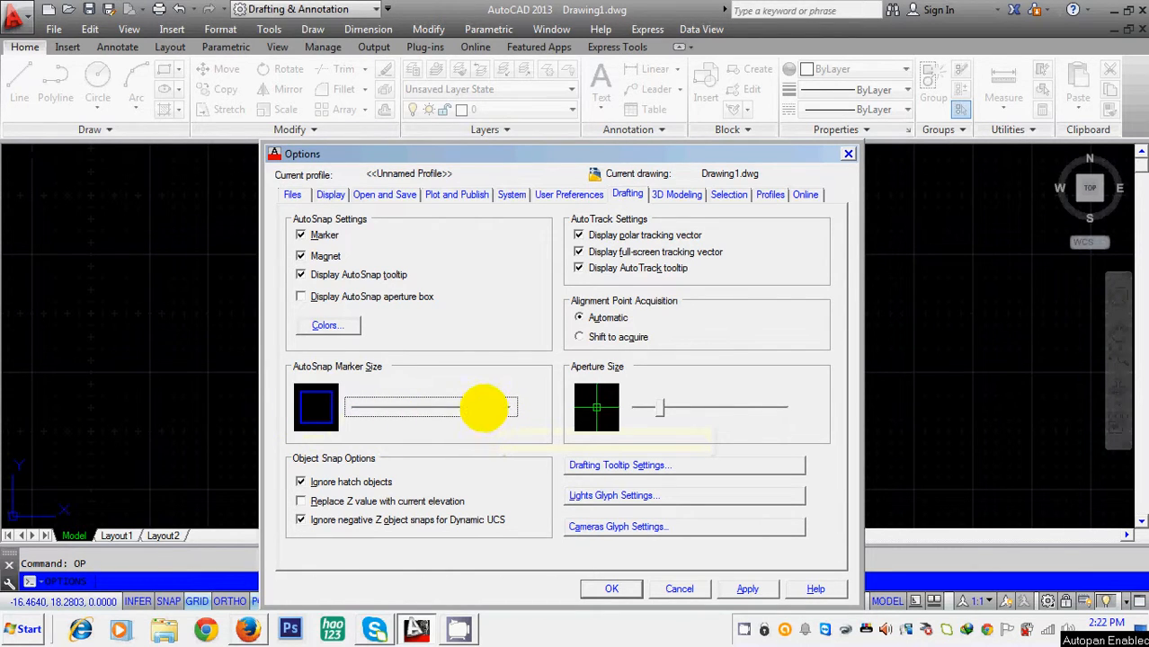
click(485, 408)
drag(446, 408, 513, 407)
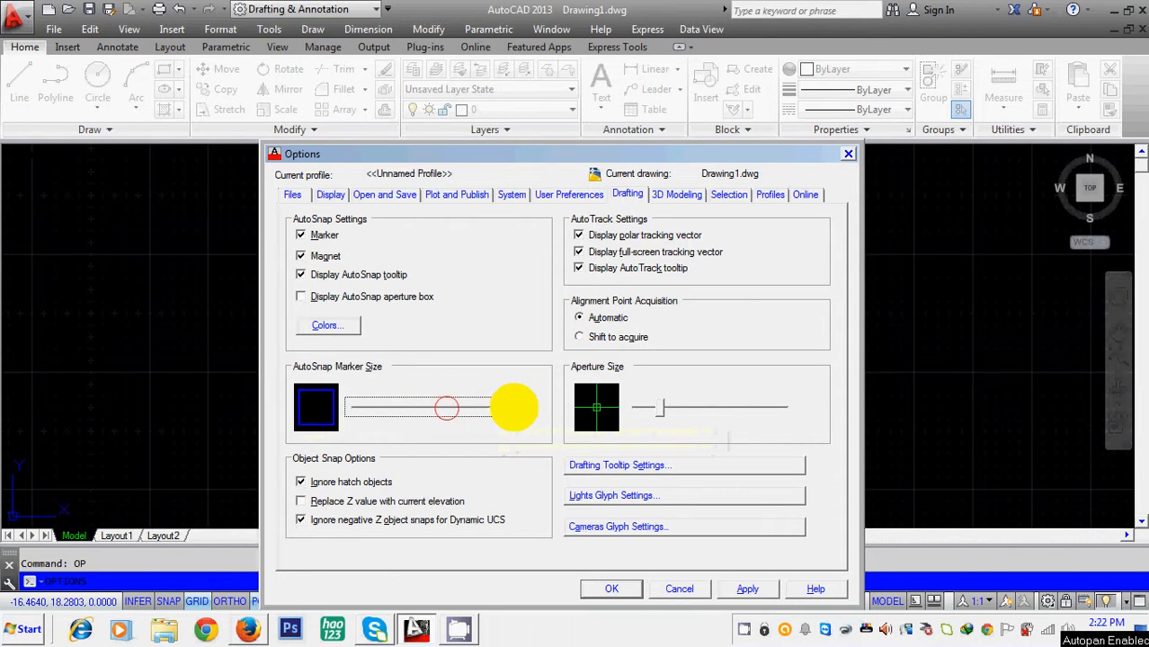
Set the 2D Autosnap marker color to Red for 2D model space and apply the options
click(329, 325)
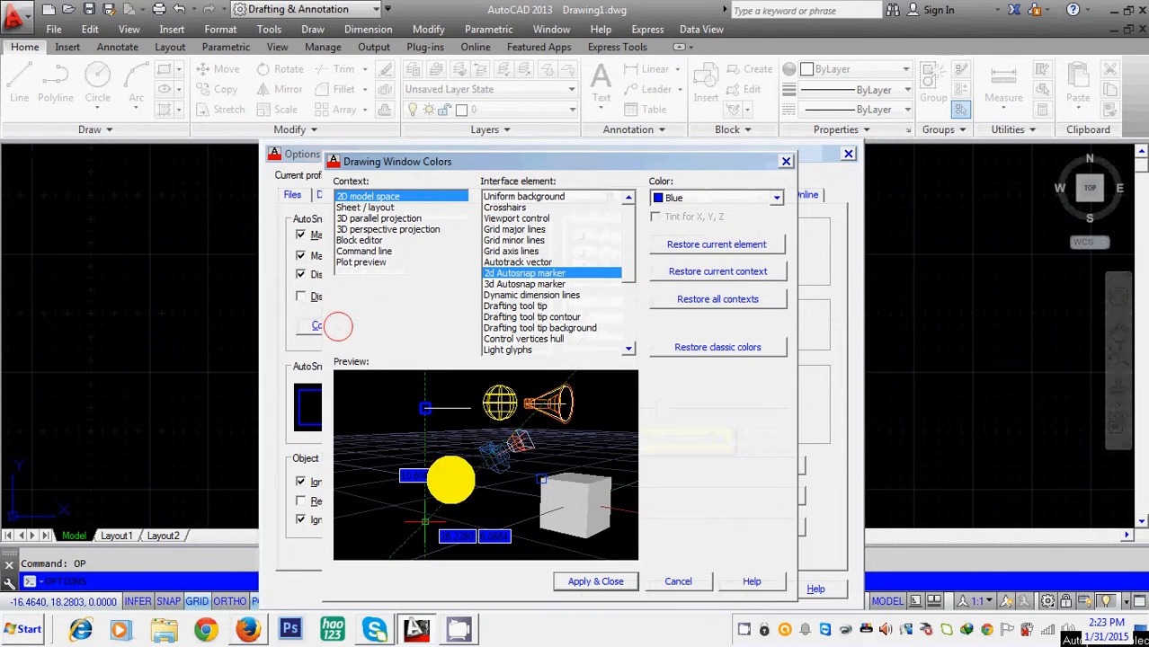
click(769, 198)
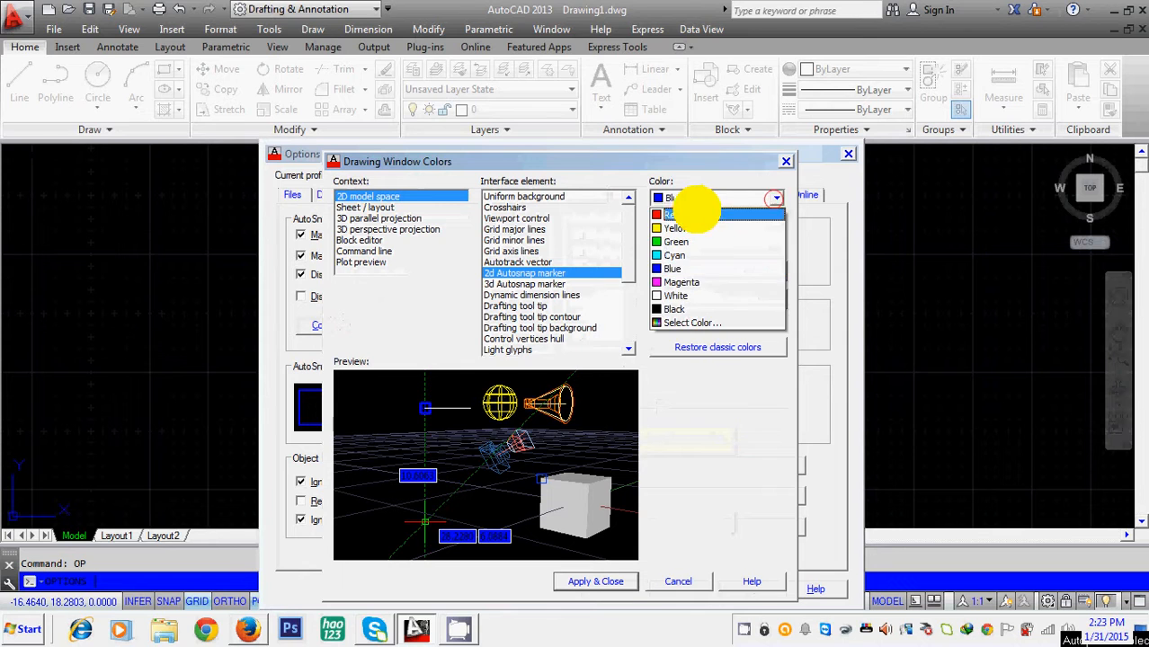
click(676, 211)
click(595, 581)
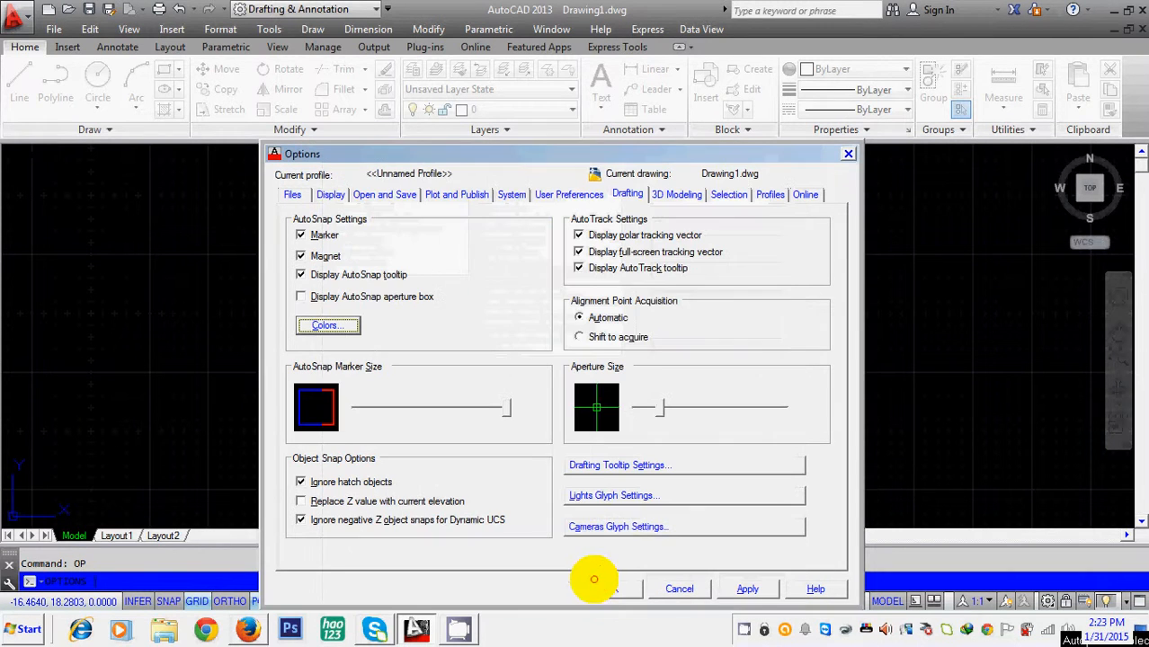
click(722, 589)
click(611, 589)
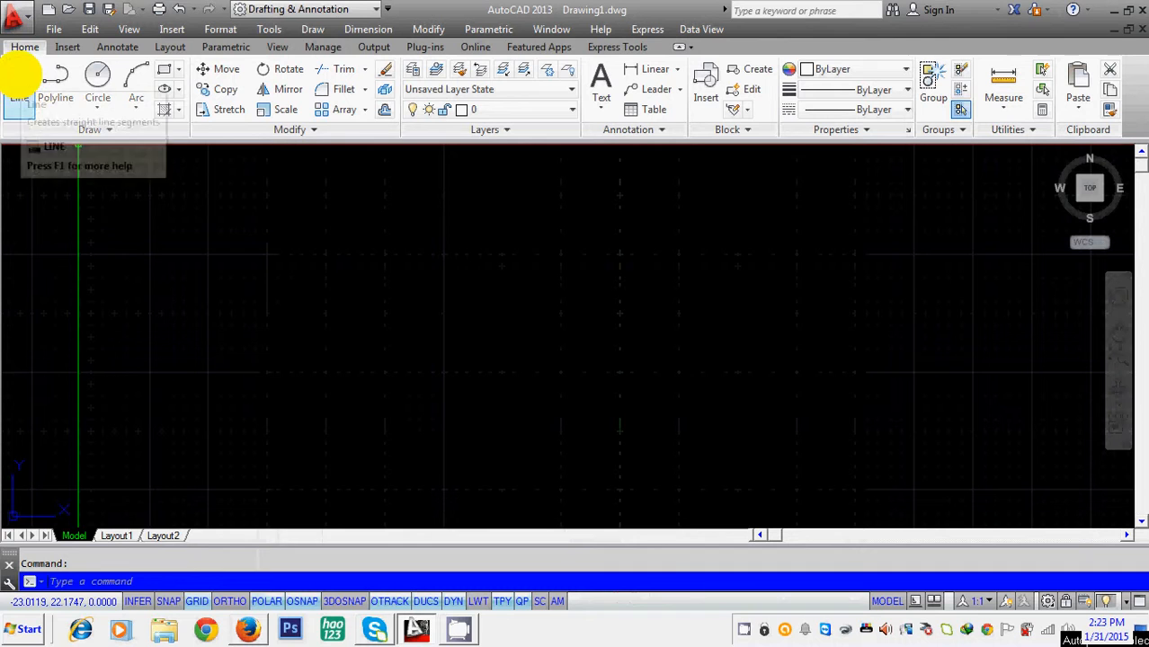
Draw a slightly rising line about 15.5 units long in the upper drawing area and check the snap marker at its endpoint
click(19, 78)
click(177, 288)
click(537, 265)
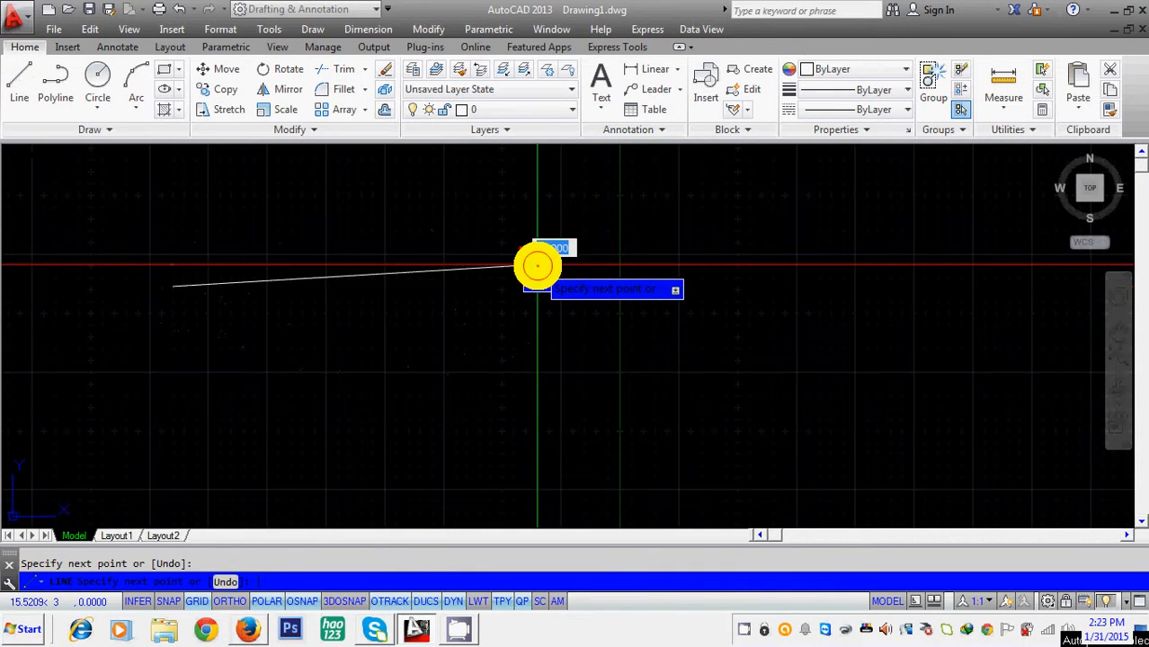
key(Return)
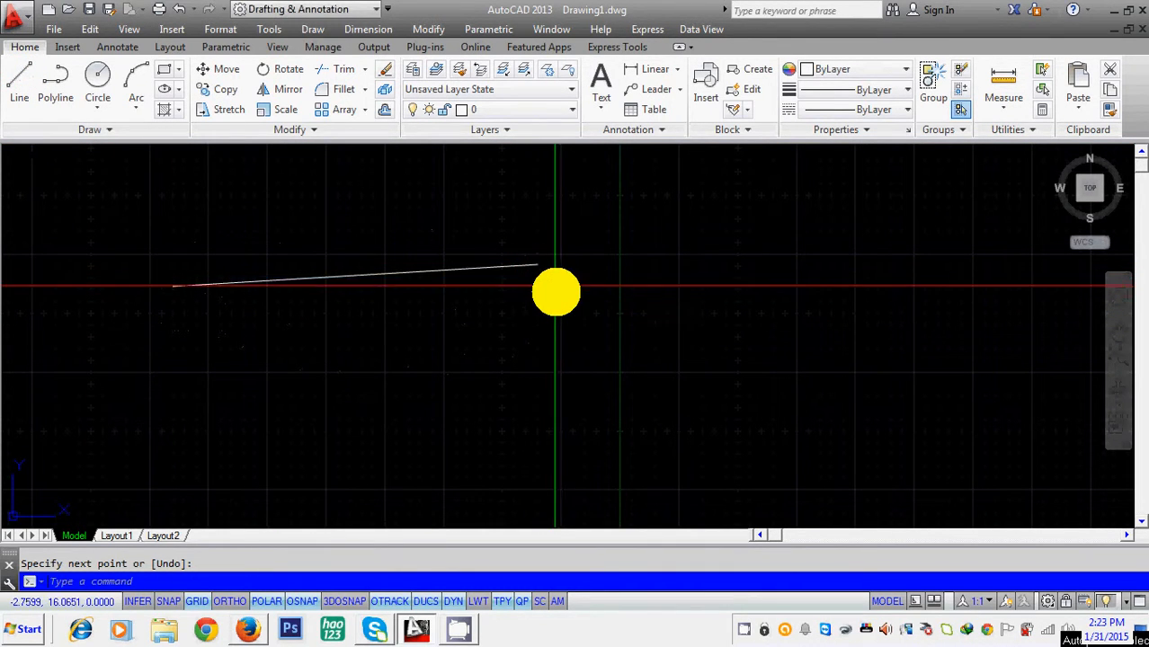
key(Return)
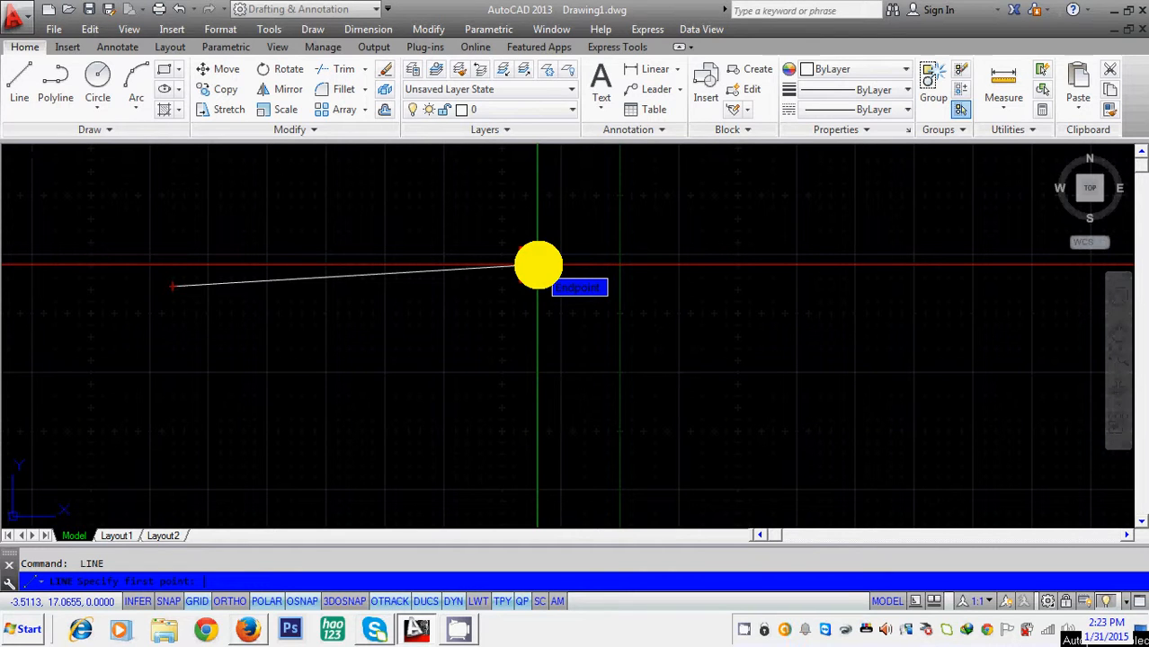
key(Escape)
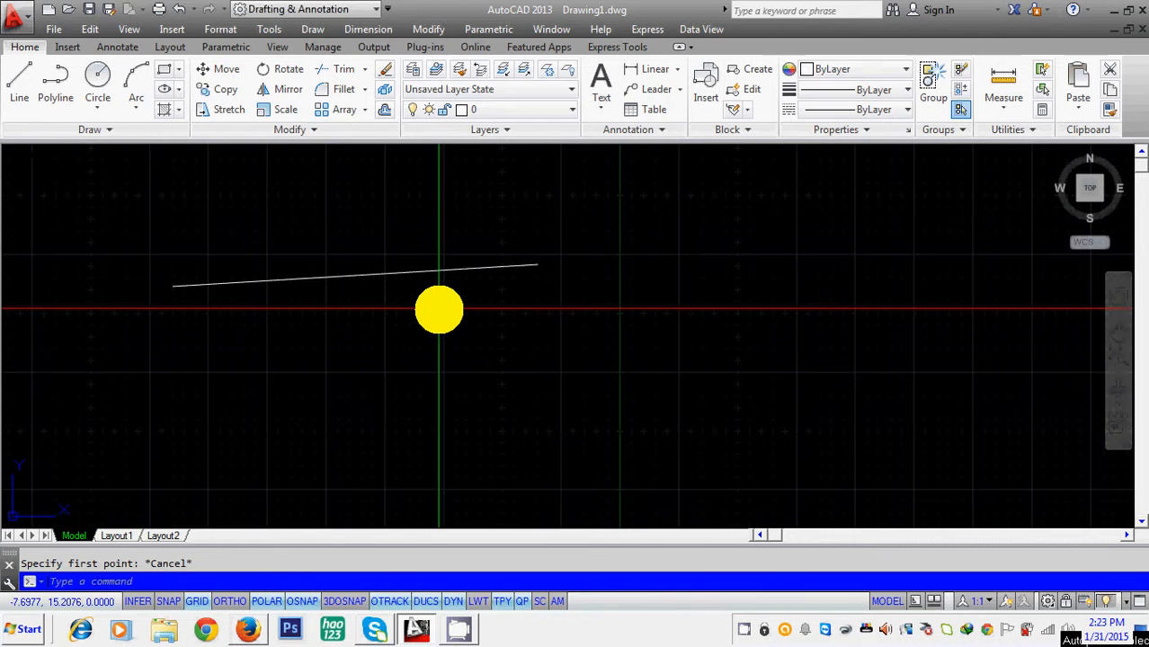
Reopen the drafting options, shrink the AutoSnap marker to a small size and set the 2D Autosnap marker color to Blue
right_click(431, 307)
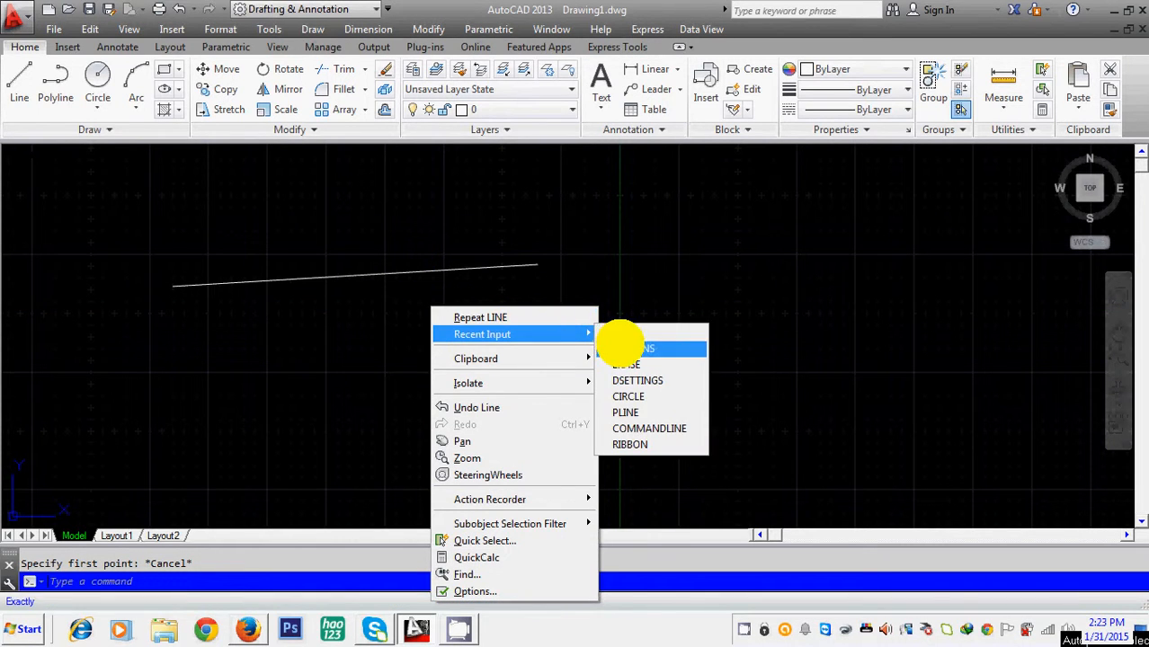
click(619, 343)
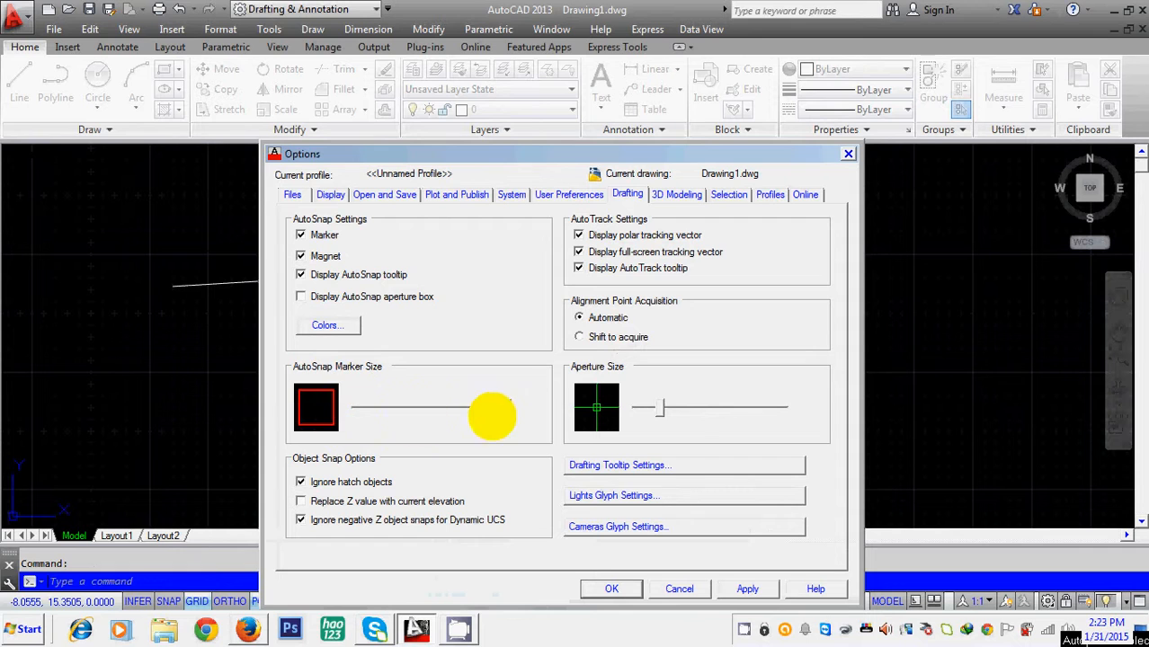
drag(485, 412, 388, 412)
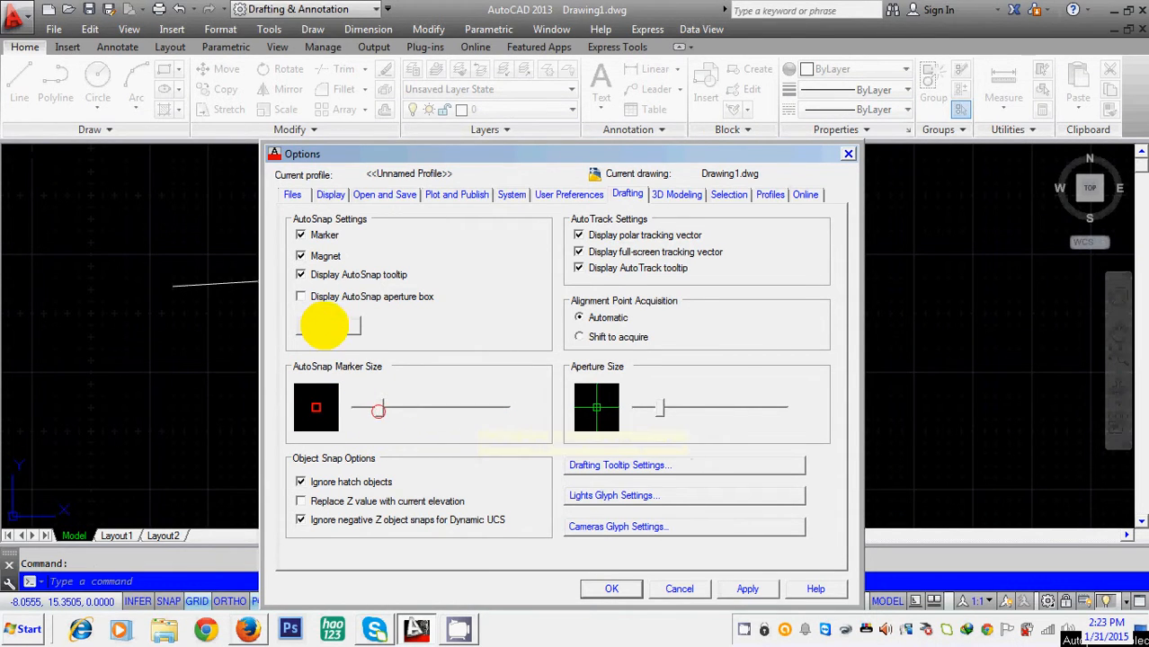
click(323, 325)
click(776, 198)
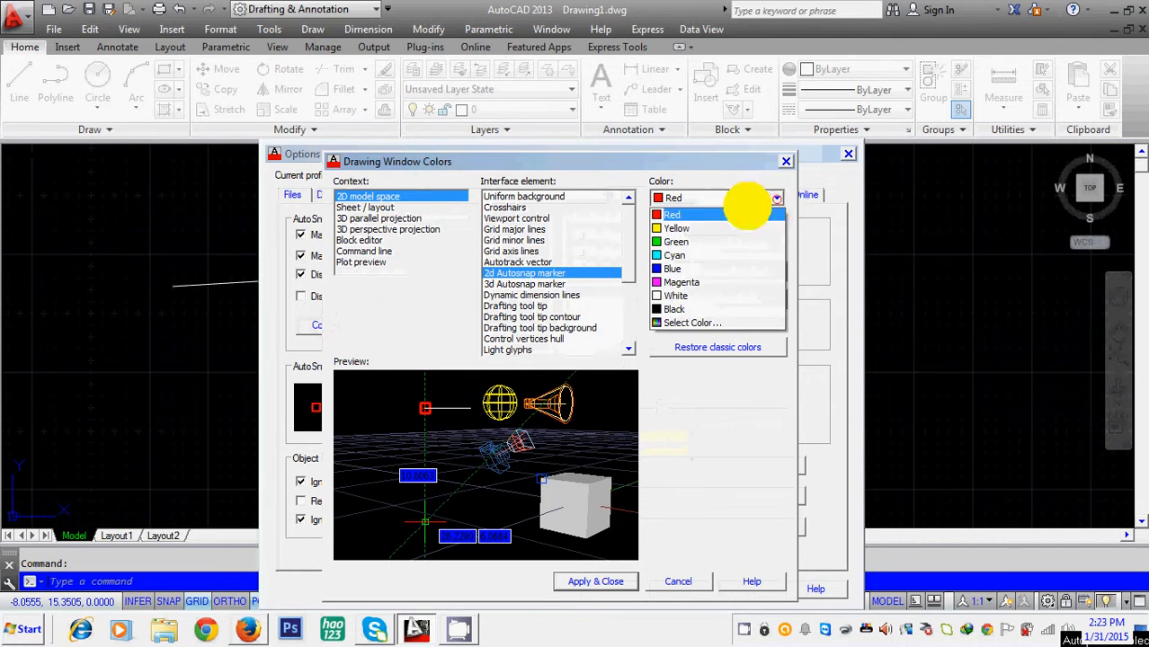
click(675, 268)
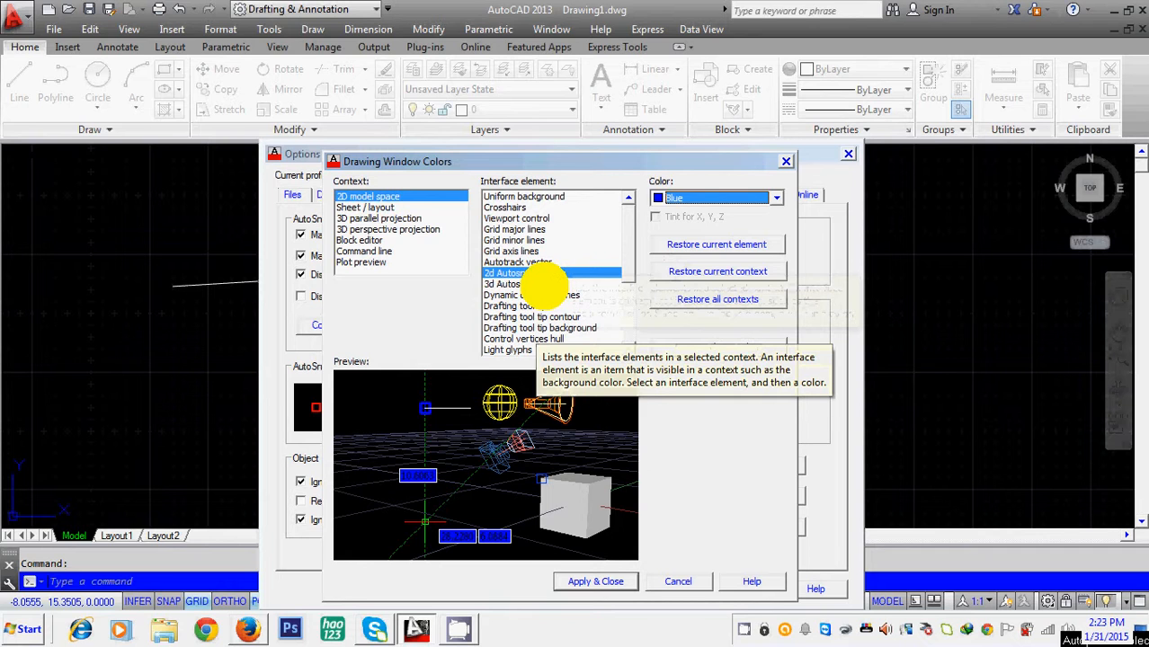
Set the Dynamic dimension lines color to Red for 2D model space, apply it and close the options
click(539, 284)
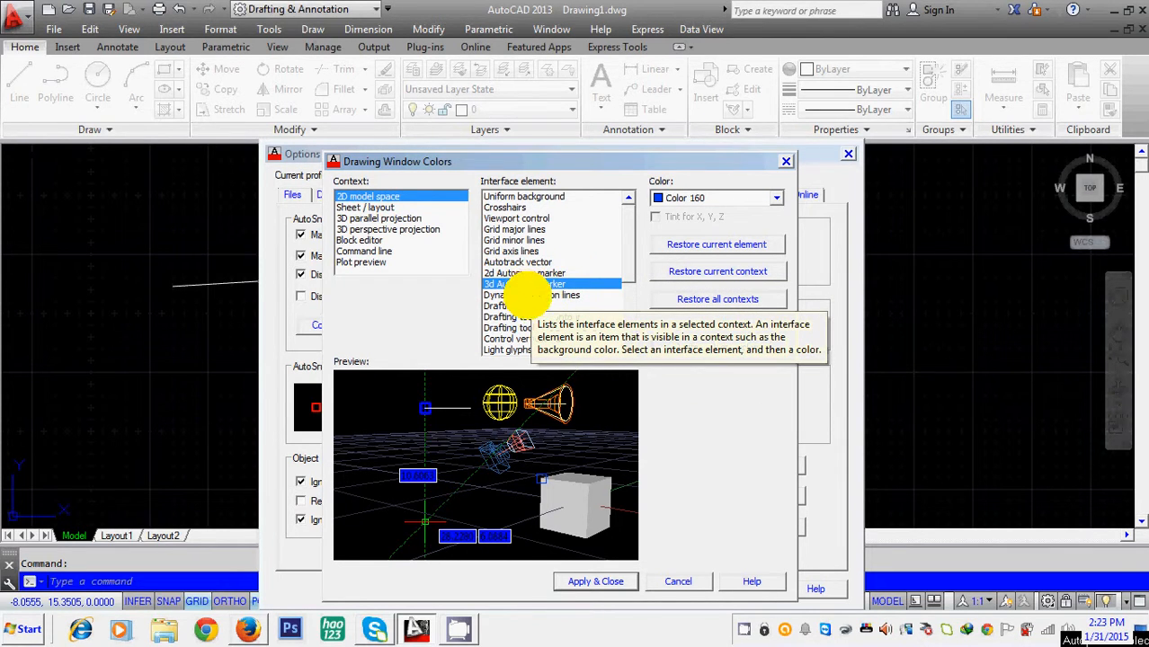
click(530, 295)
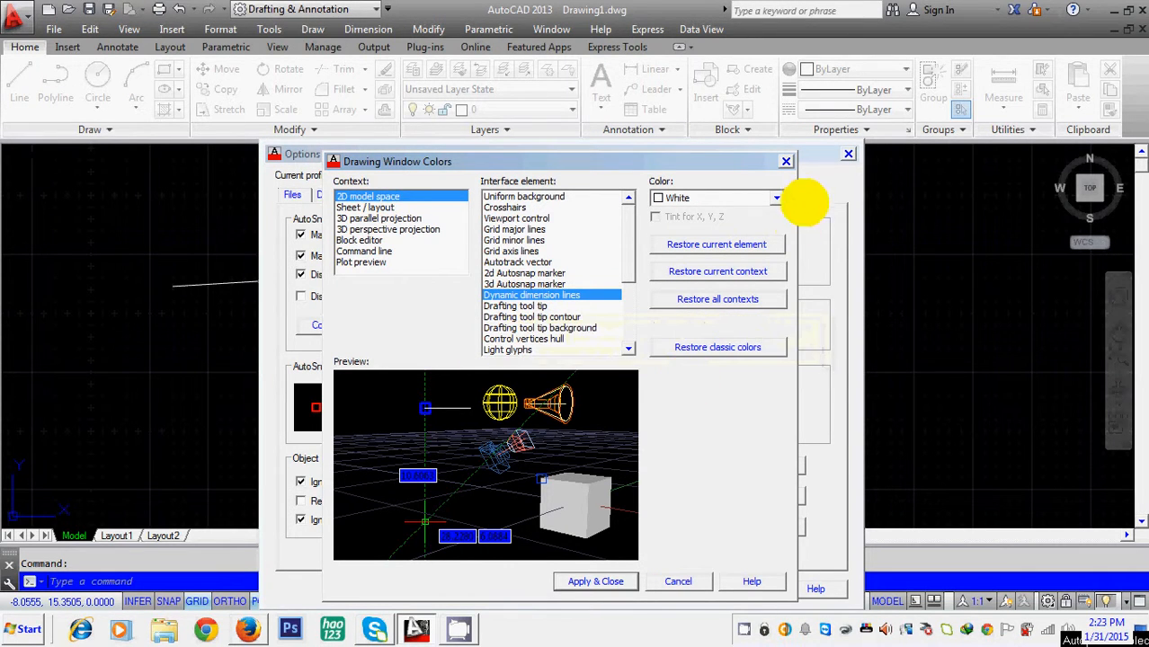
click(775, 198)
click(674, 216)
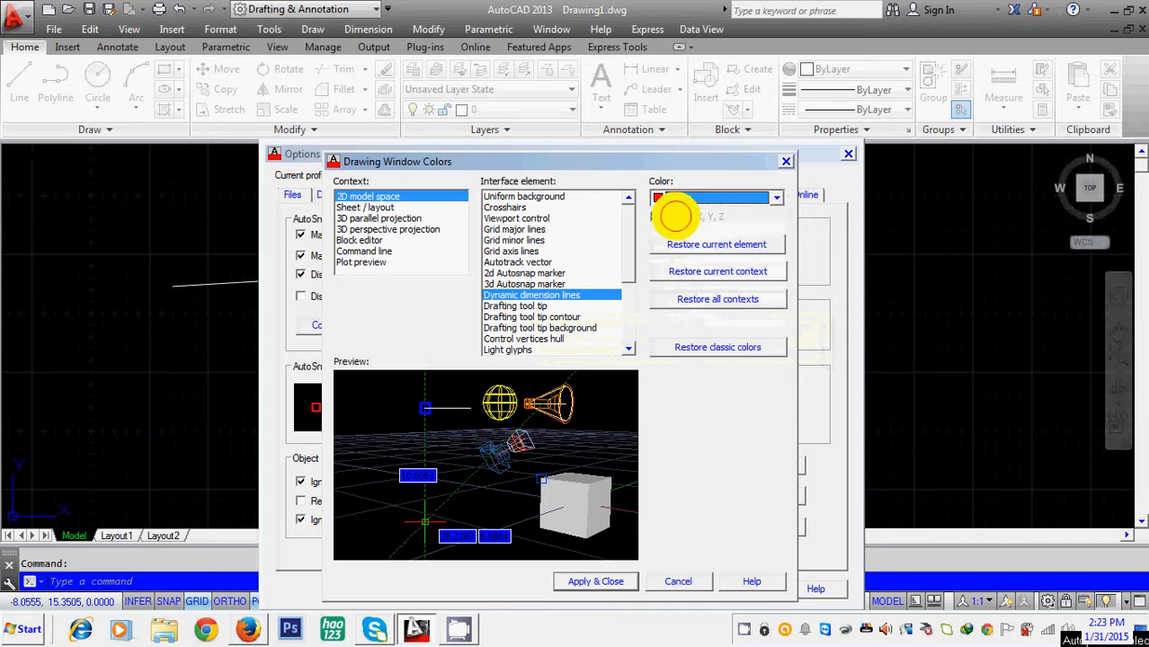
click(595, 582)
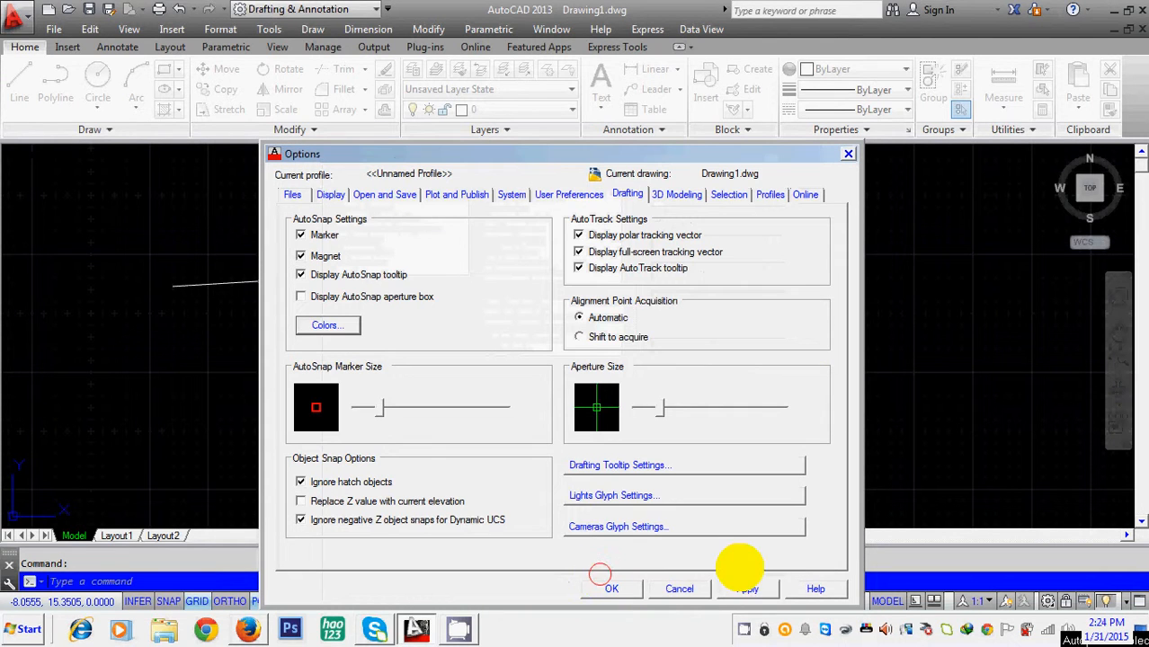
click(611, 588)
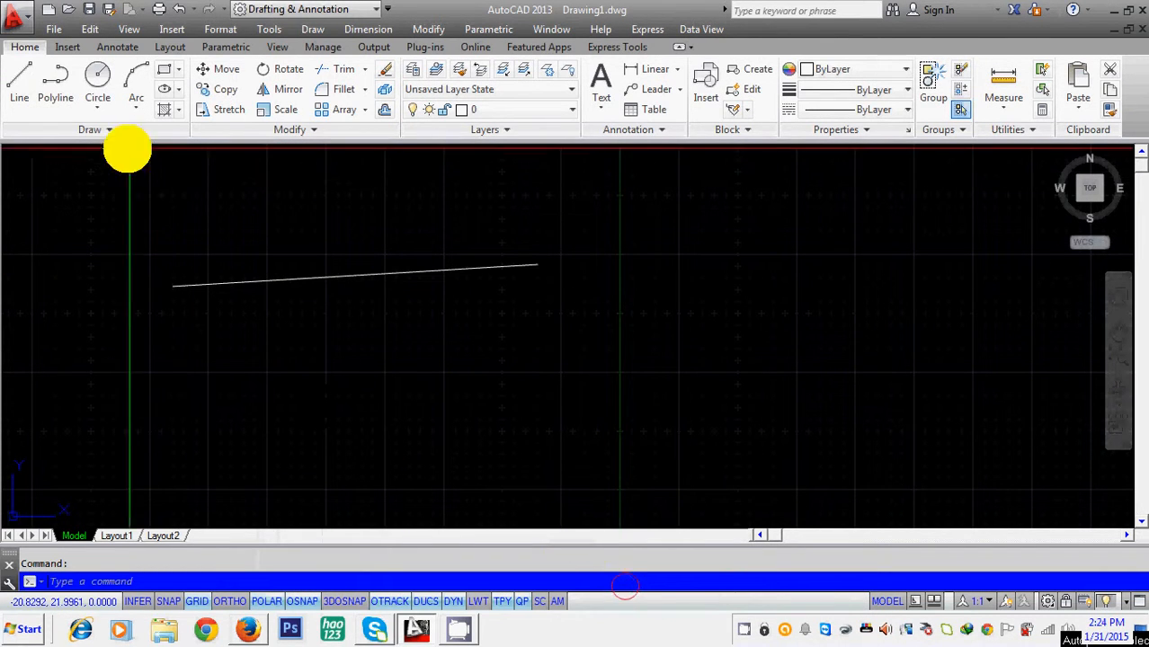
Draw a second rising line about 12.2 units long below the first one
click(20, 90)
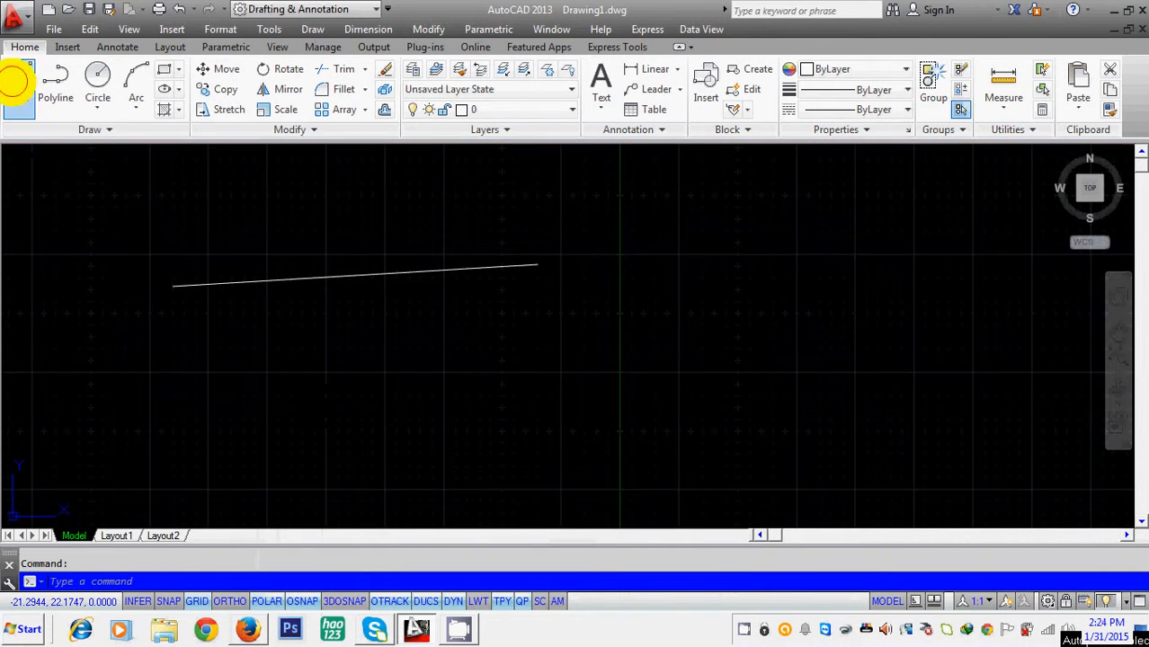
click(377, 371)
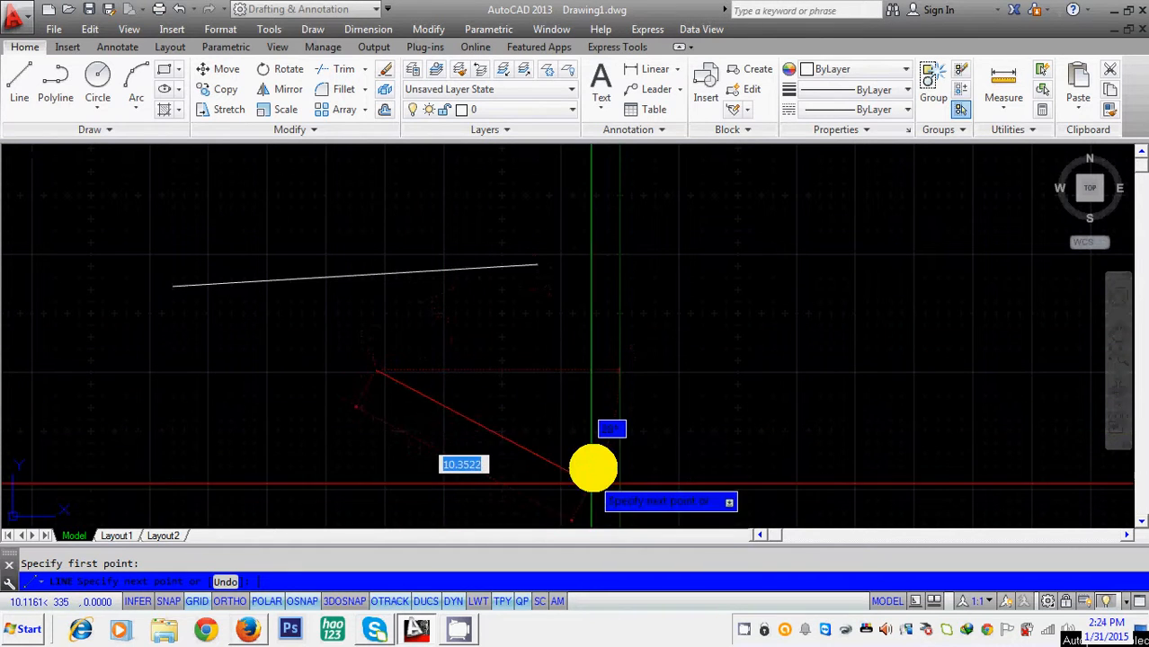
click(652, 293)
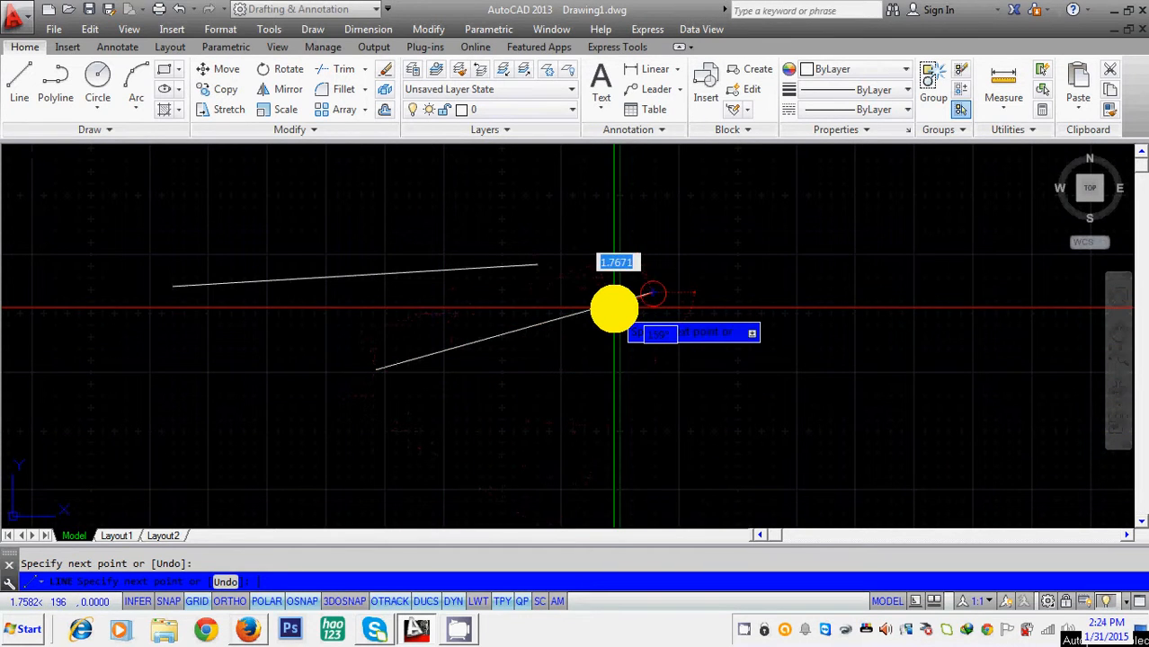
key(Return)
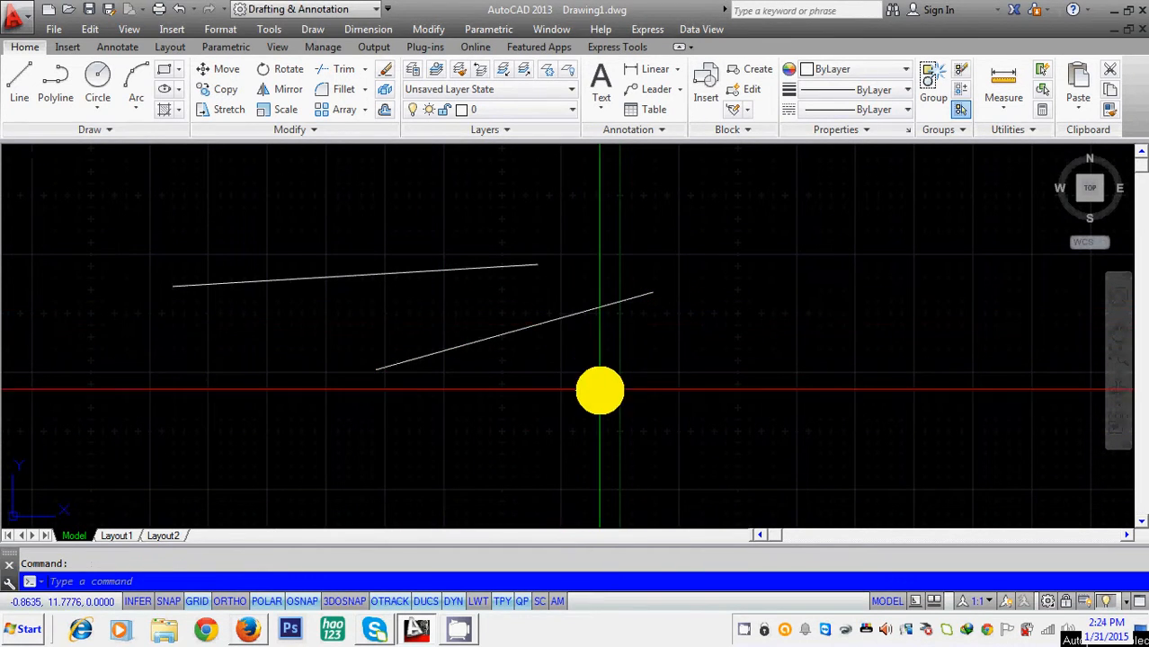
Make Red the current object color and recolor the lower line, trying Red before settling on Green
click(894, 68)
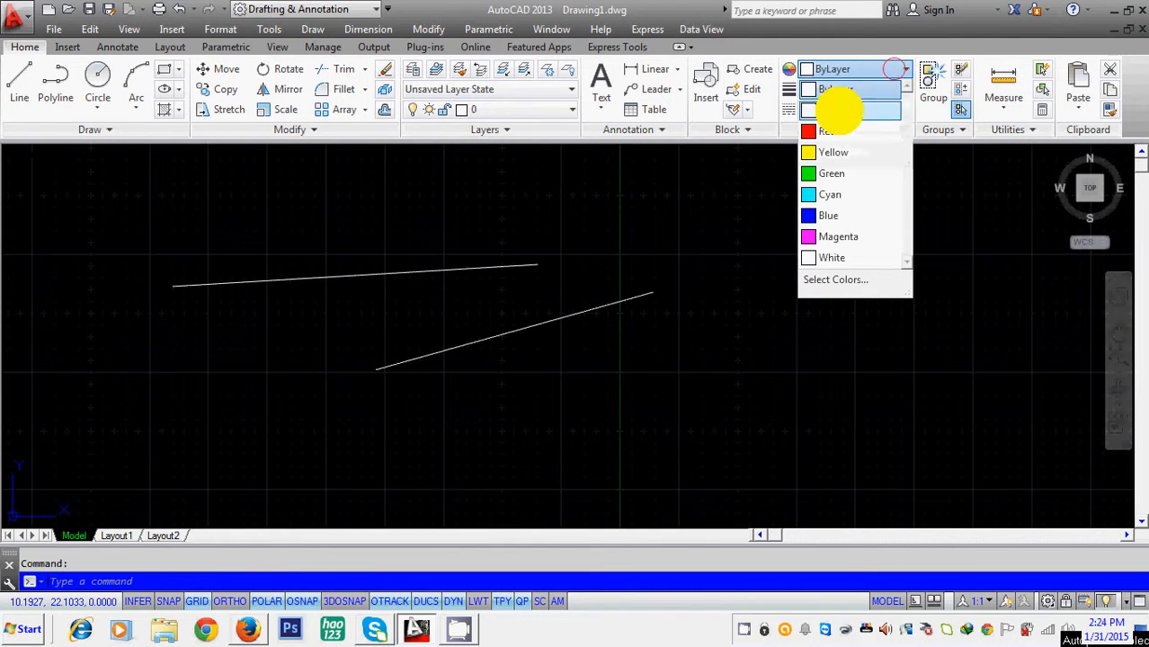
click(826, 126)
click(645, 299)
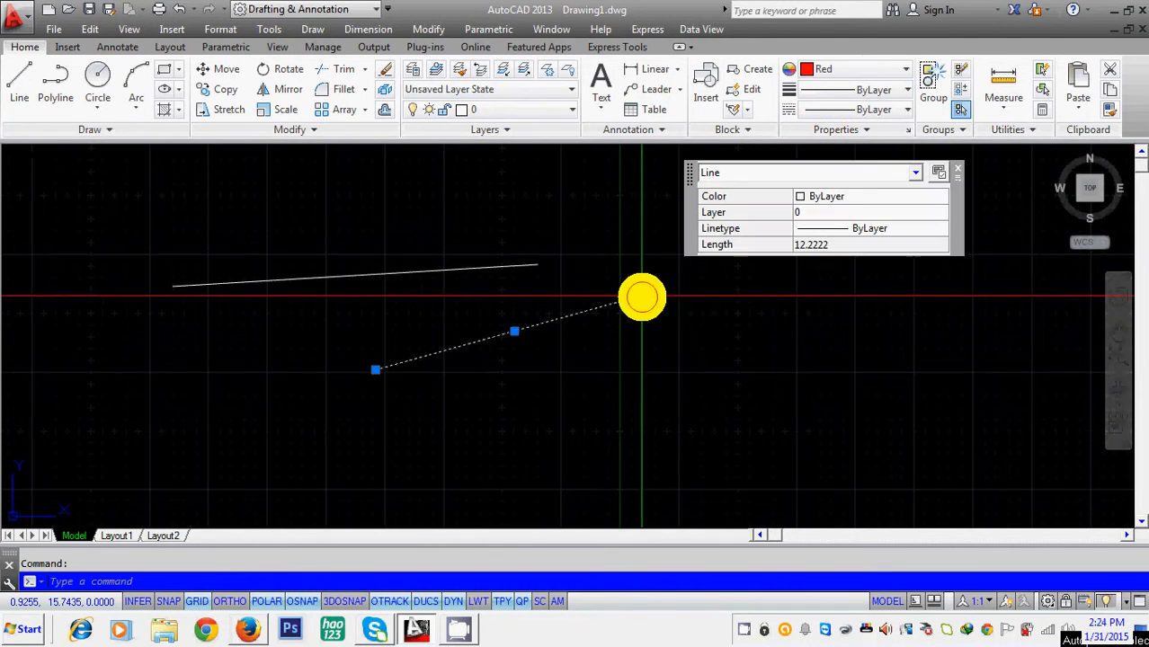
click(901, 68)
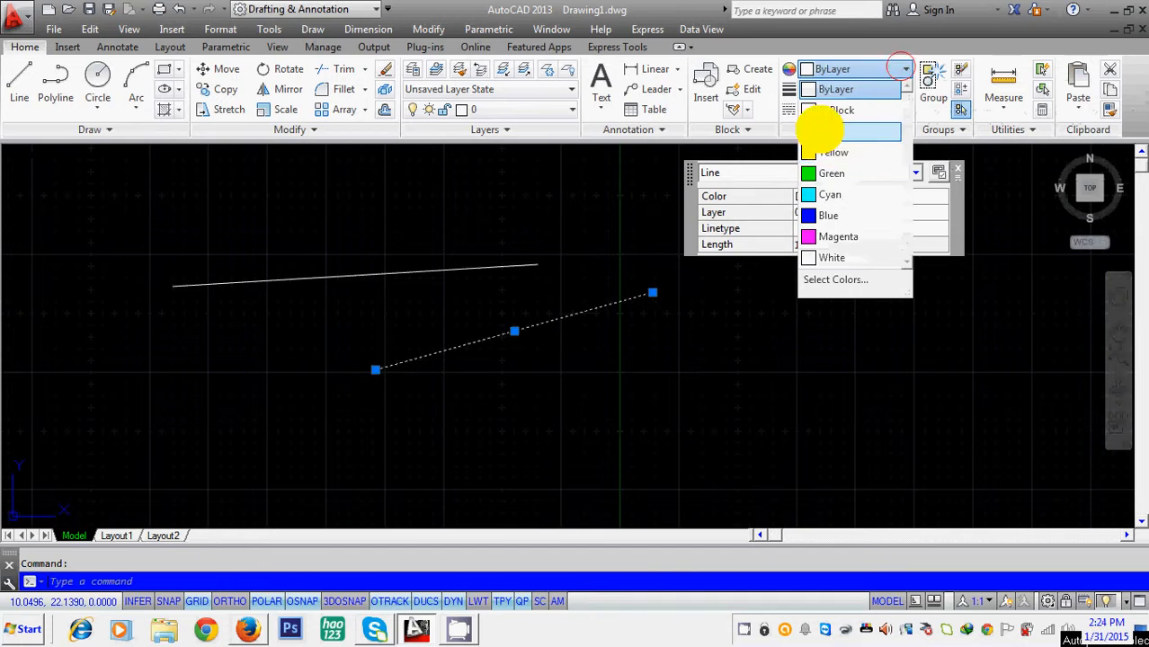
click(823, 131)
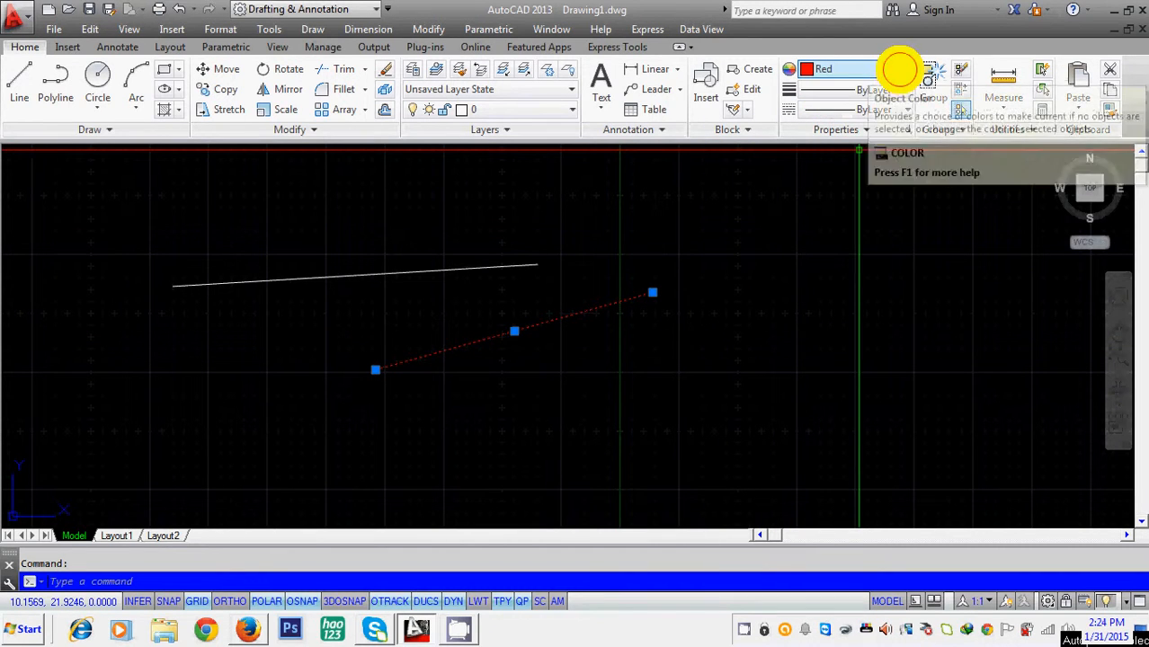
click(902, 69)
click(828, 173)
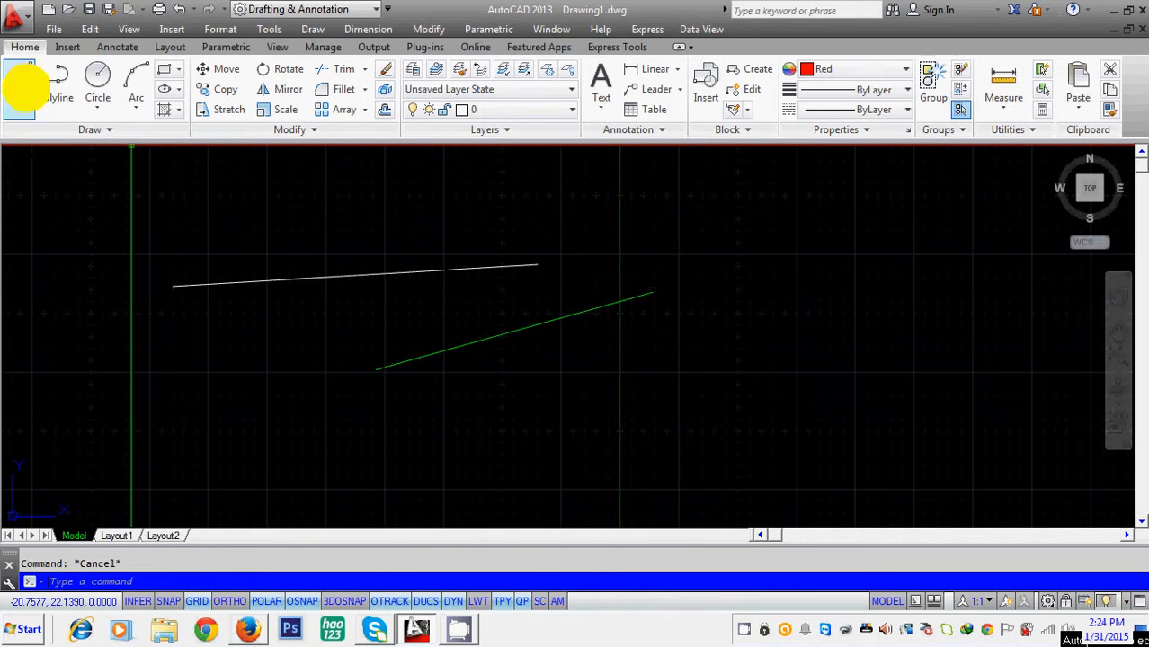
With Ortho on and the current color set to ByLayer, draw a 10-unit horizontal line rightward from the green line's upper end
click(20, 79)
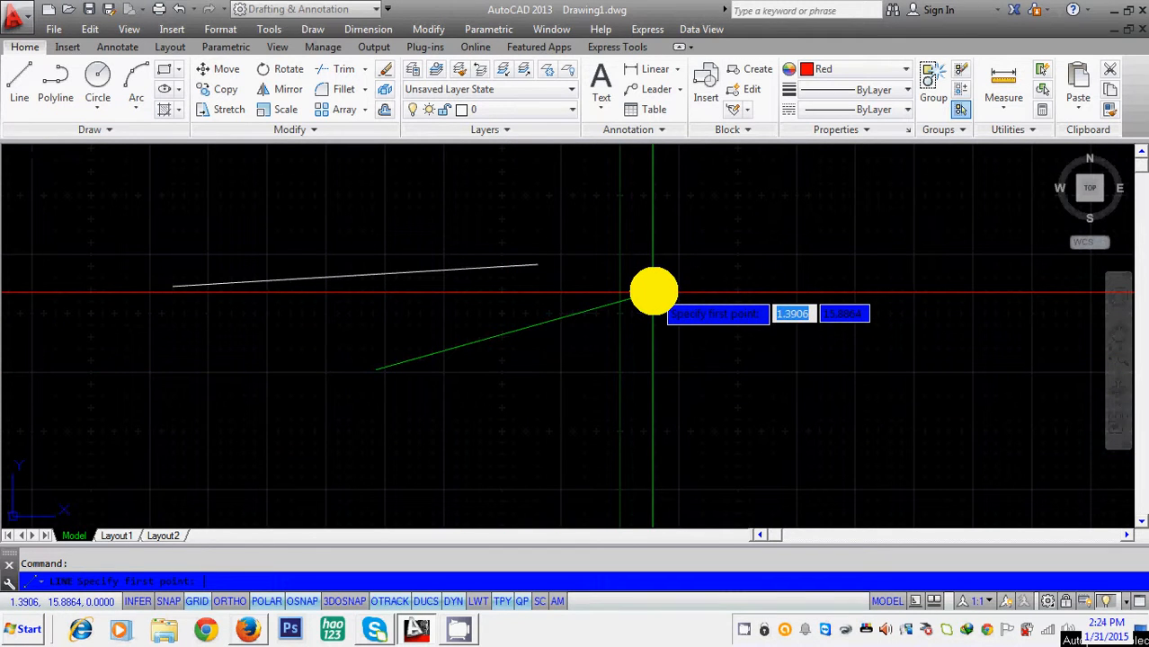
click(654, 292)
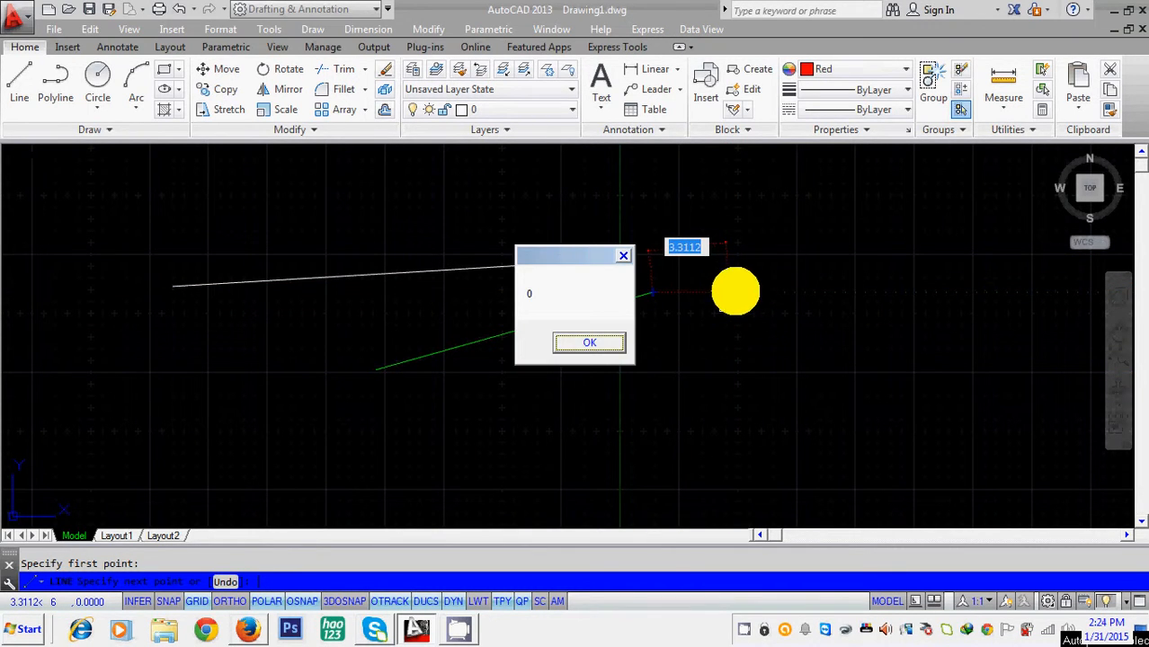
click(582, 342)
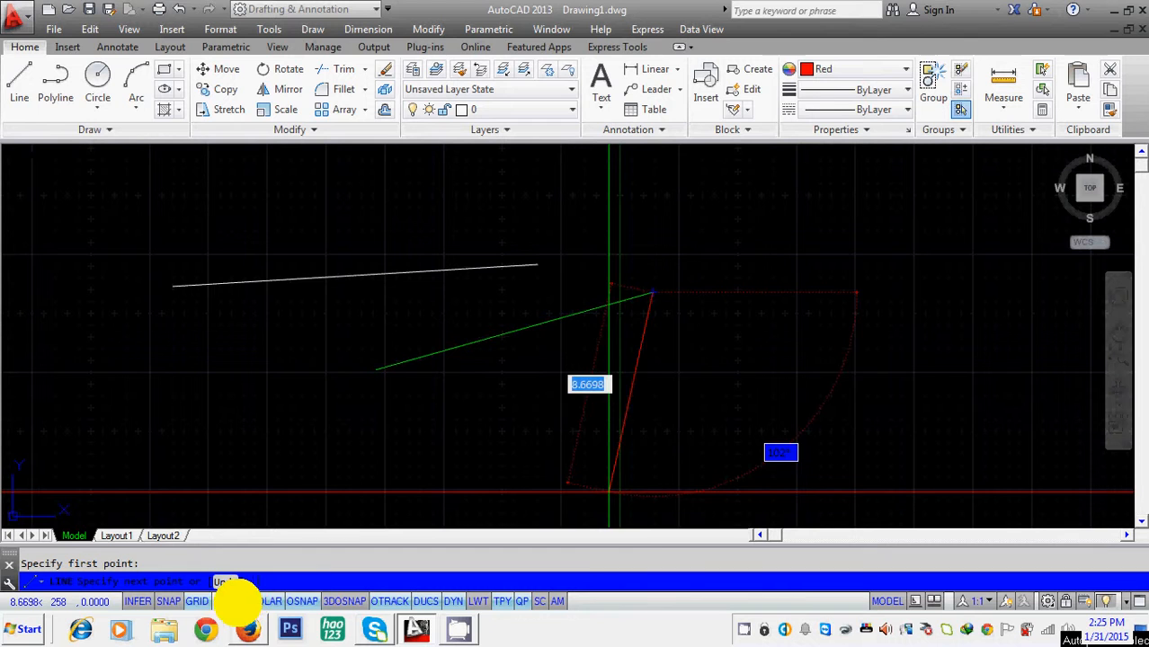
click(235, 601)
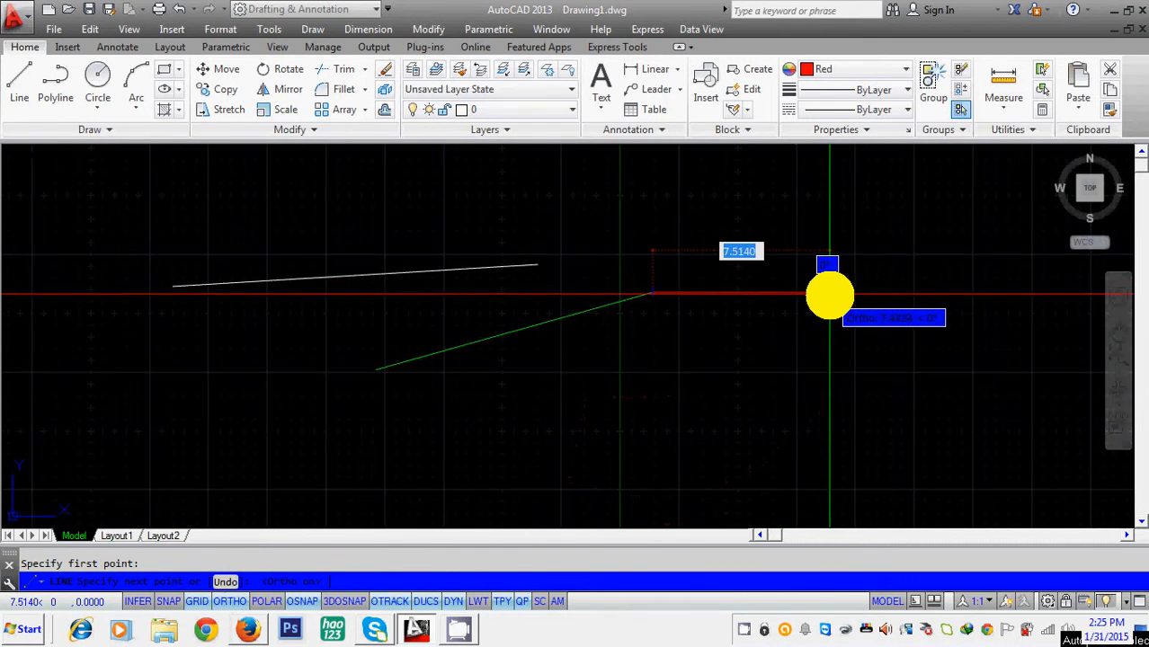
click(902, 69)
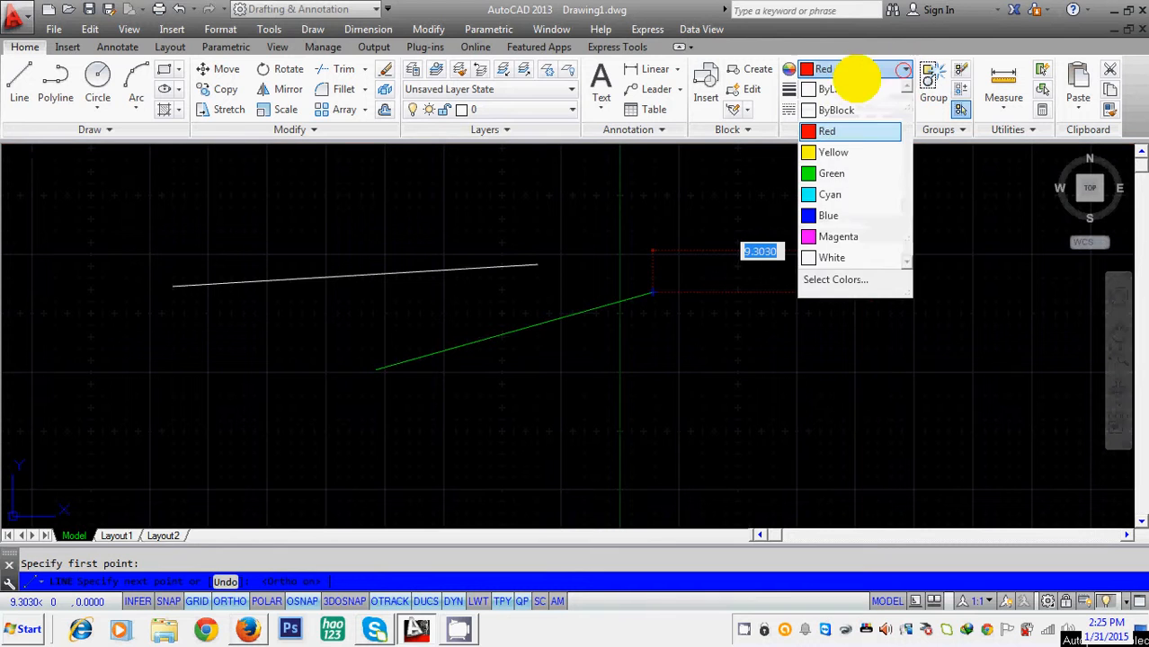
click(849, 87)
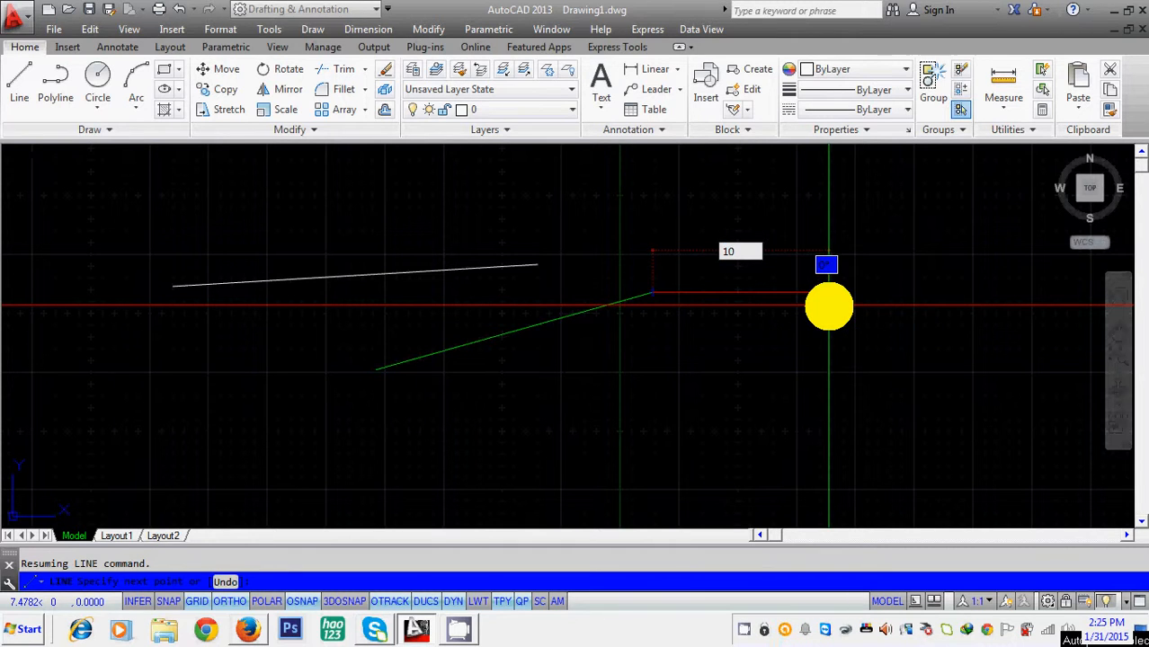
key(Return)
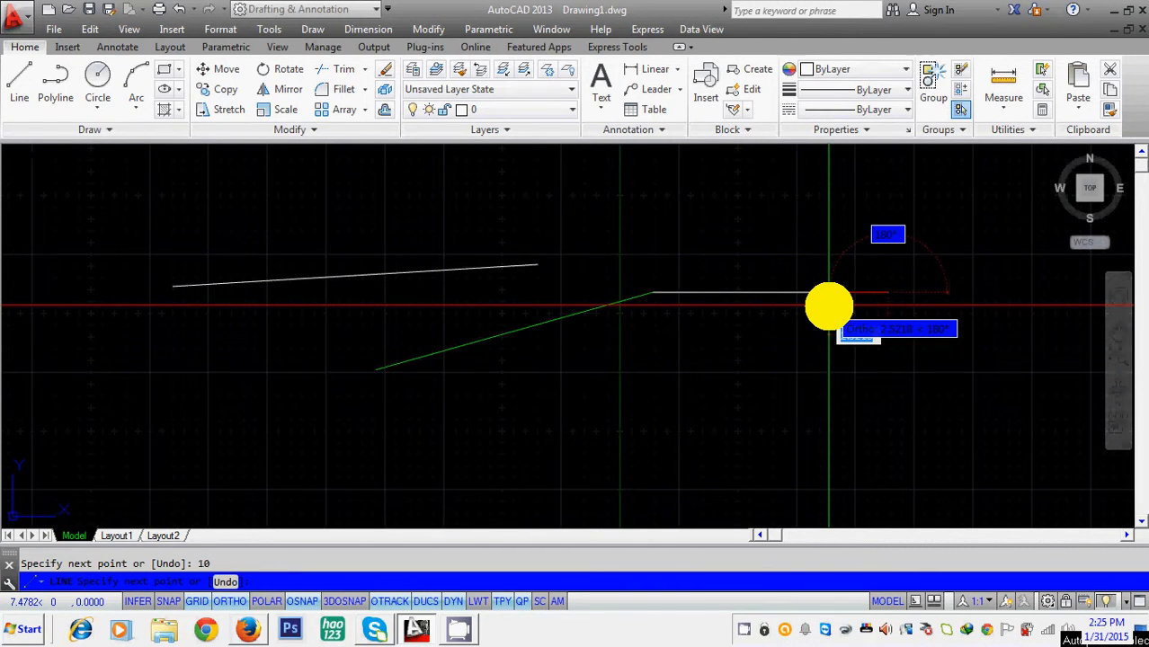
key(Return)
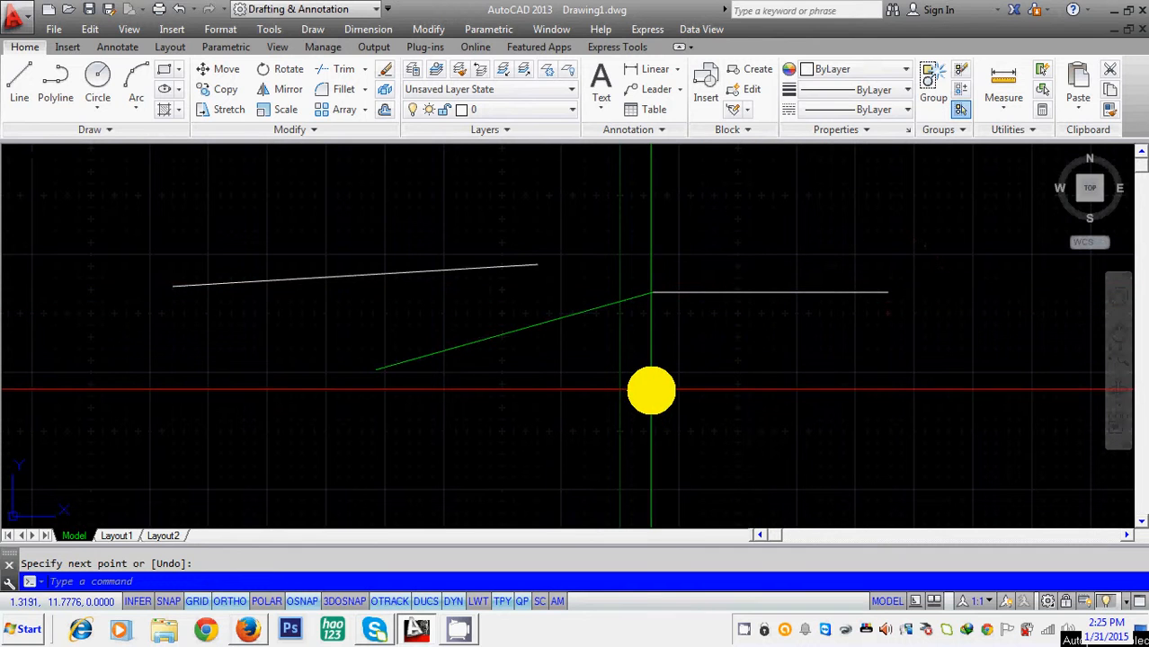
Reopen the drafting options' color settings and set the Dynamic dimension lines color to White for 2D model space
right_click(300, 239)
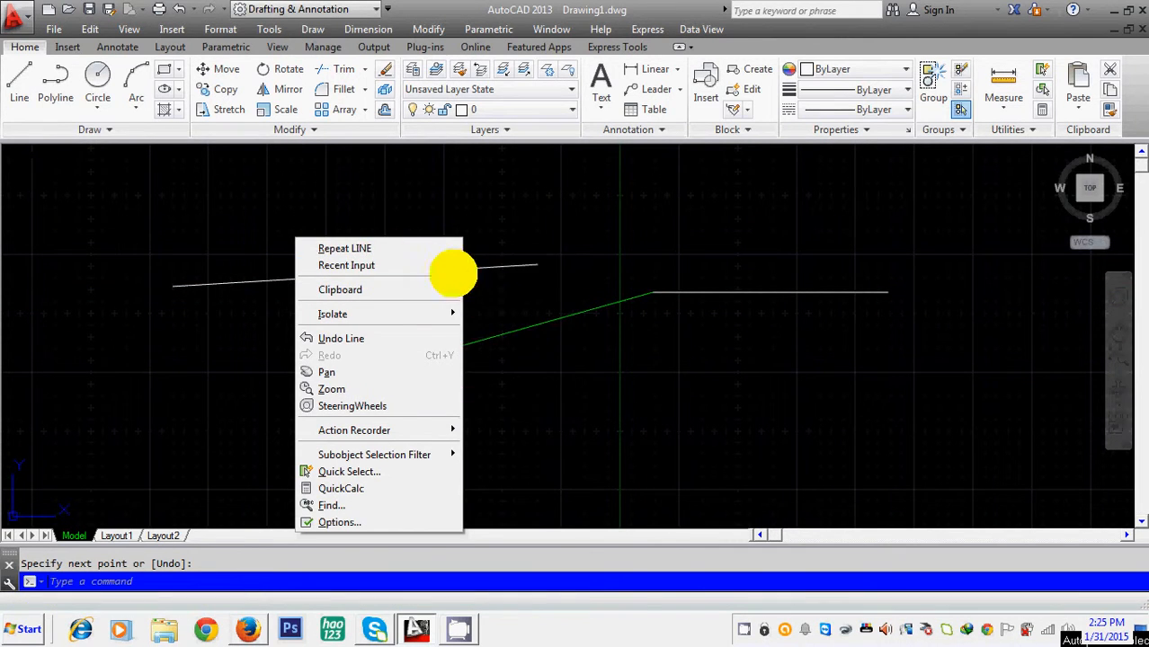
mouse_move(450, 265)
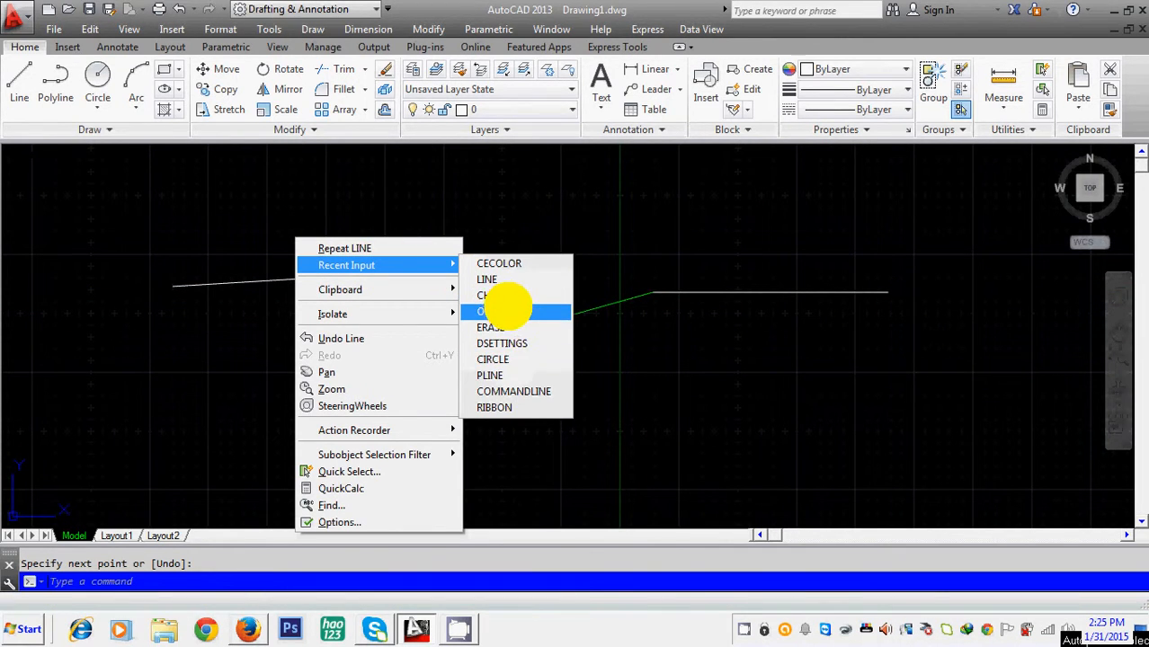
click(507, 309)
click(327, 325)
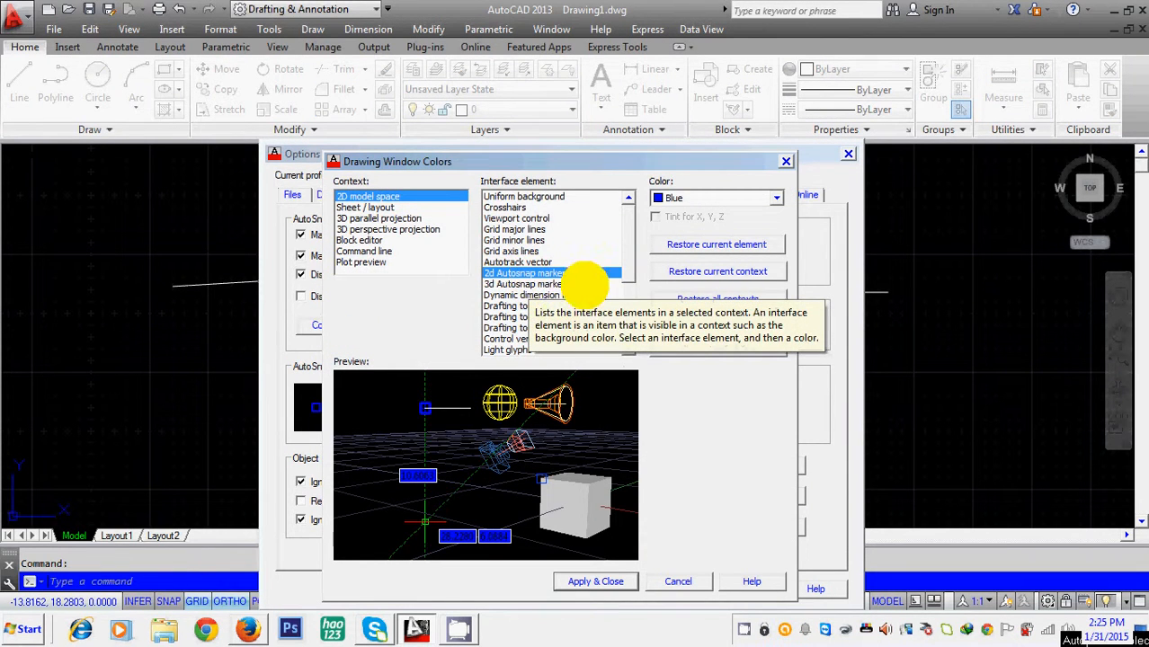
click(526, 295)
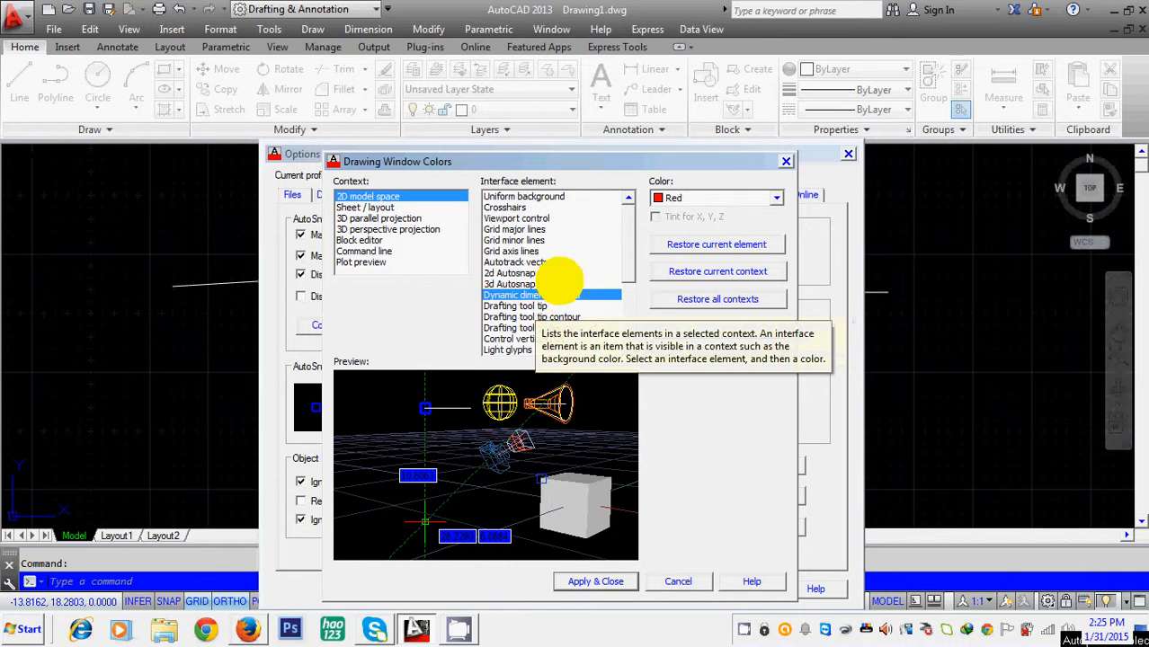
click(761, 197)
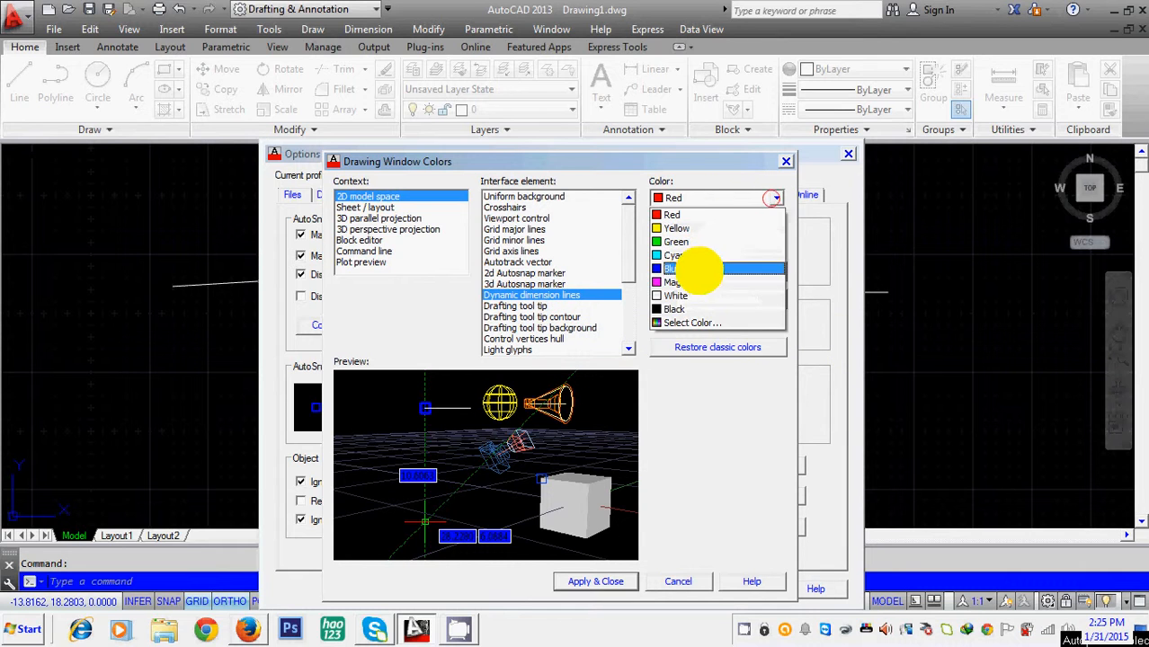
click(676, 294)
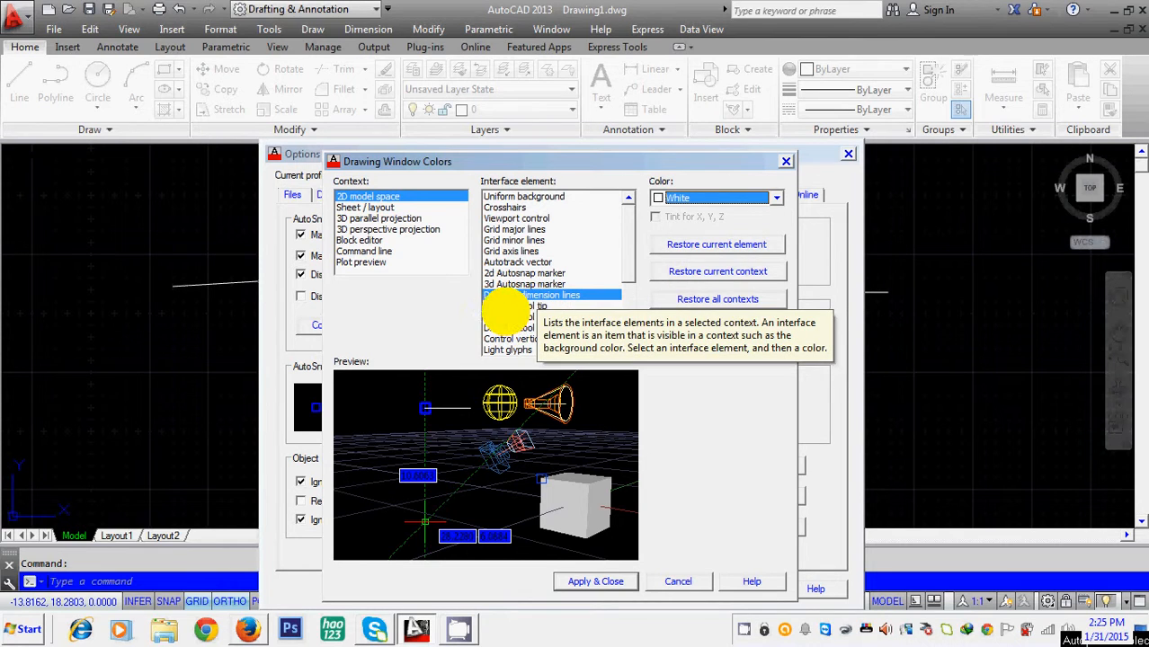
Set the Drafting tool tip color to Red, apply it, and test it with a trial line from the upper white line's end
click(518, 305)
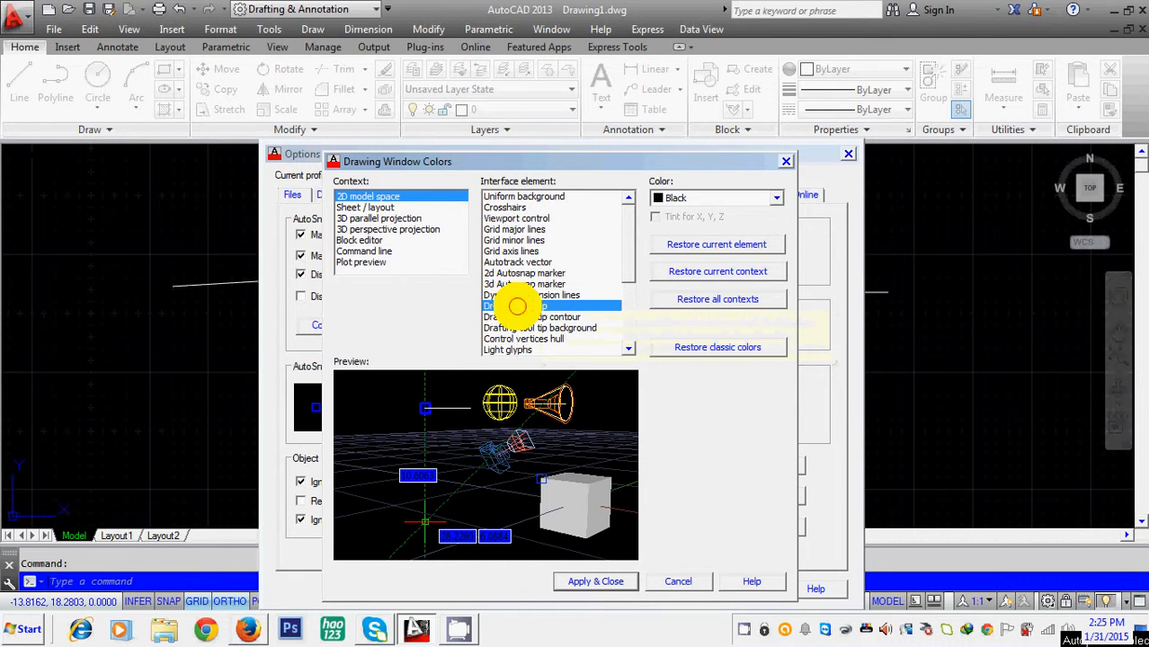
click(773, 197)
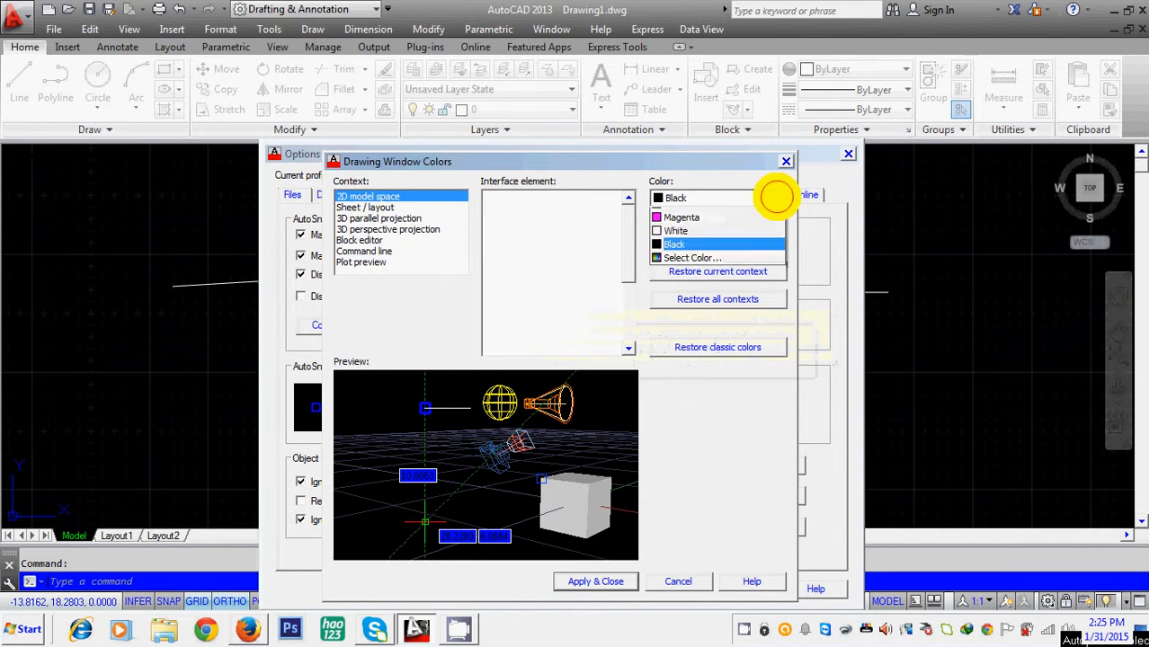
click(665, 213)
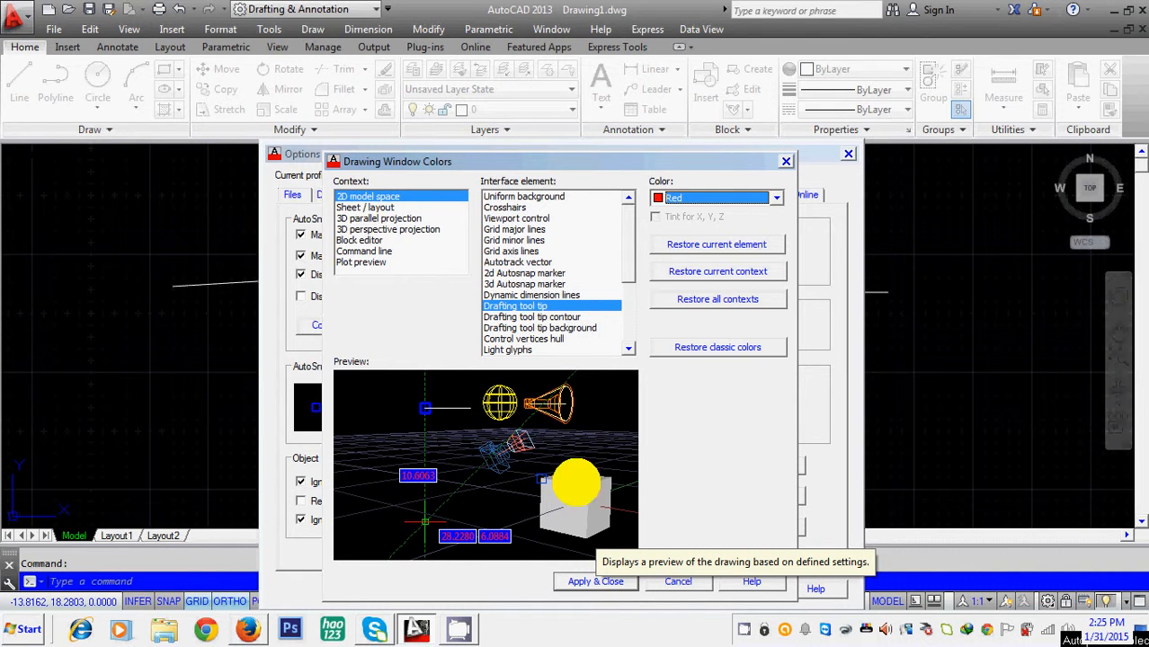
click(593, 581)
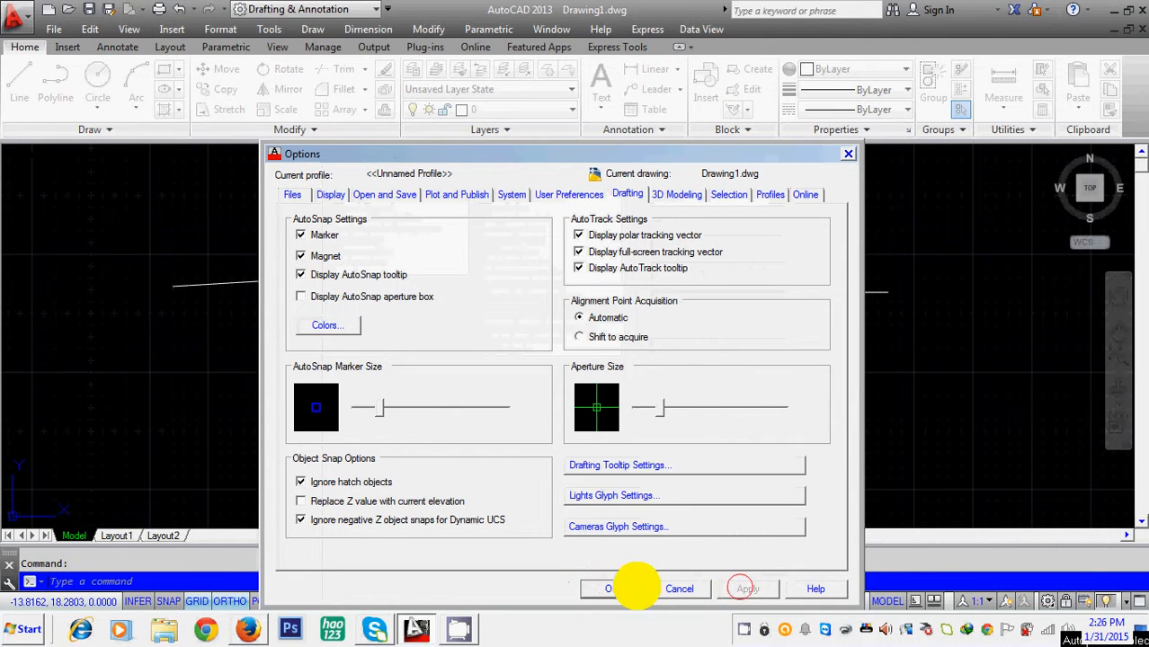
click(631, 588)
click(20, 82)
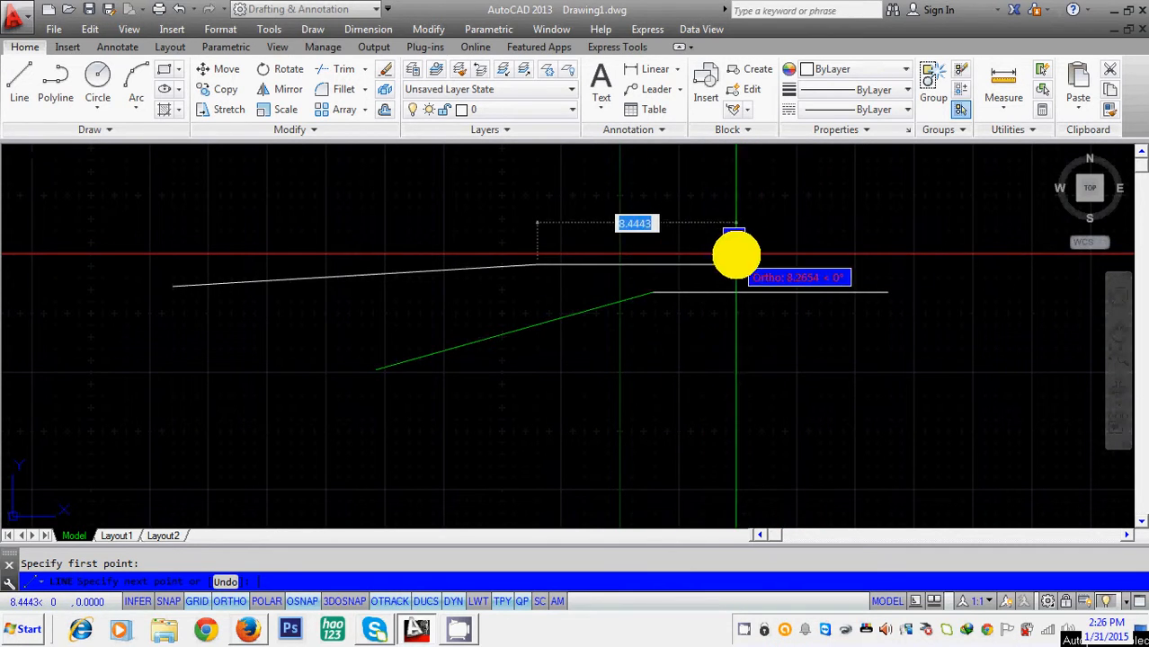
key(Return)
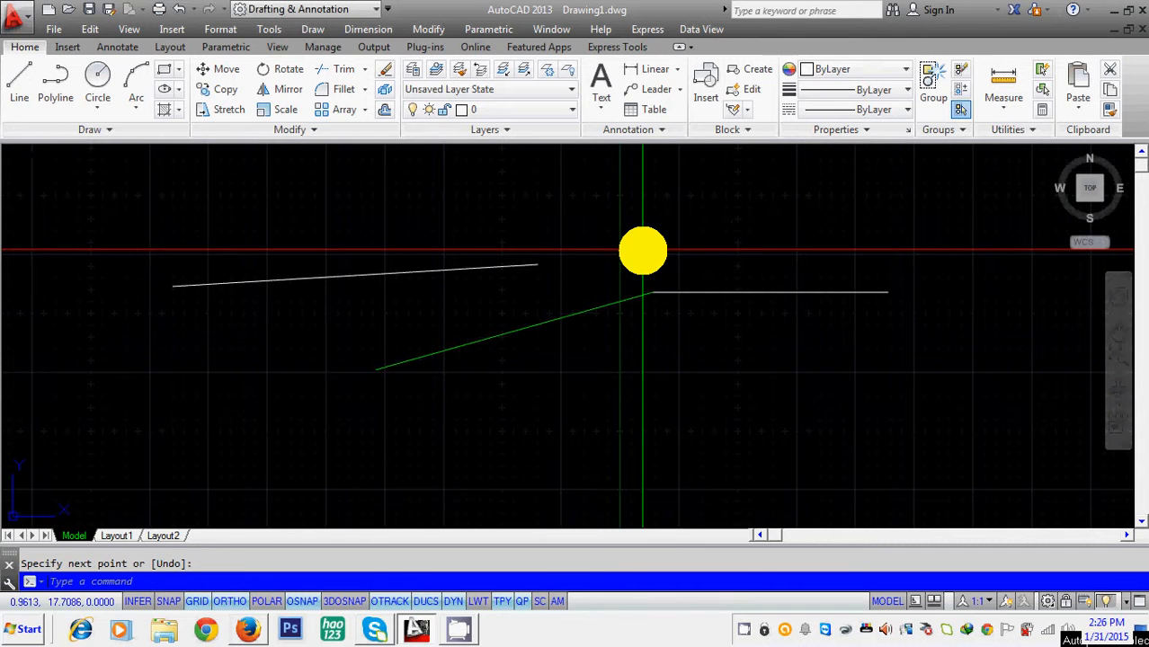
Reopen the drafting options' color settings and set the Drafting tool tip color to White for 2D model space
right_click(642, 244)
mouse_move(700, 272)
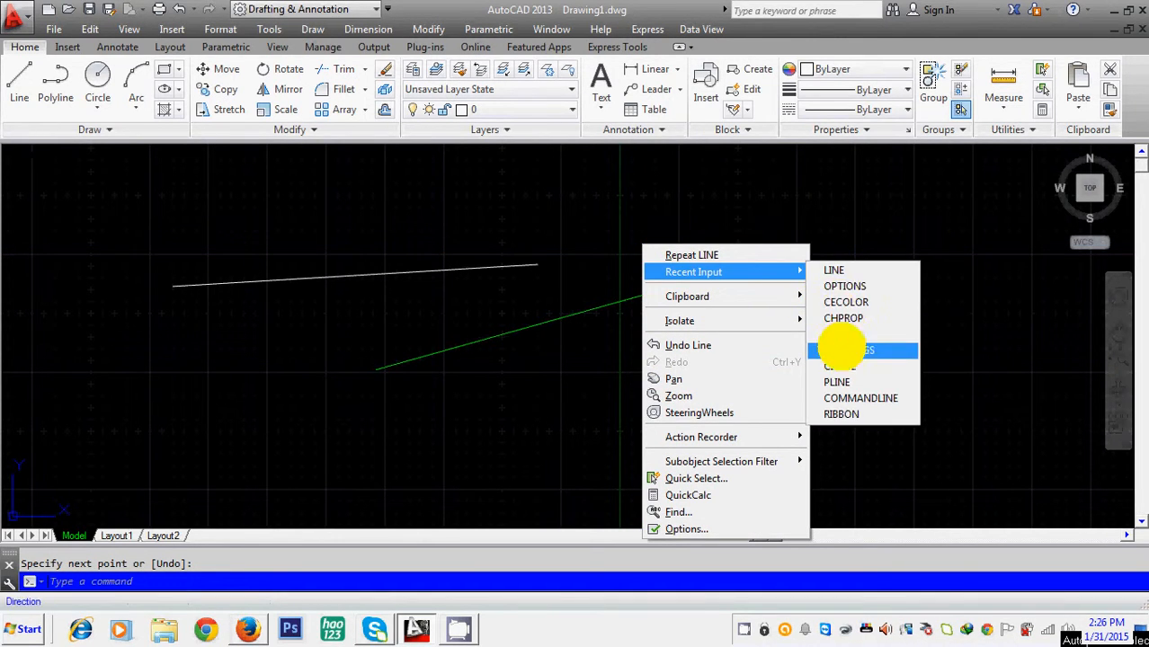
click(839, 285)
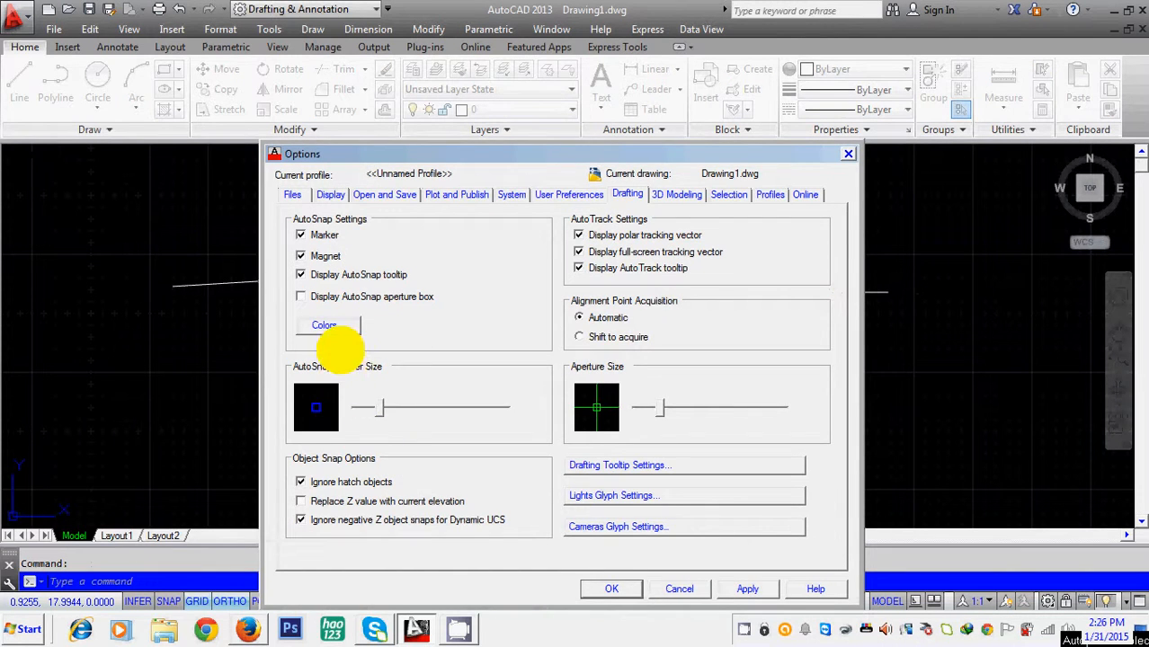
click(327, 325)
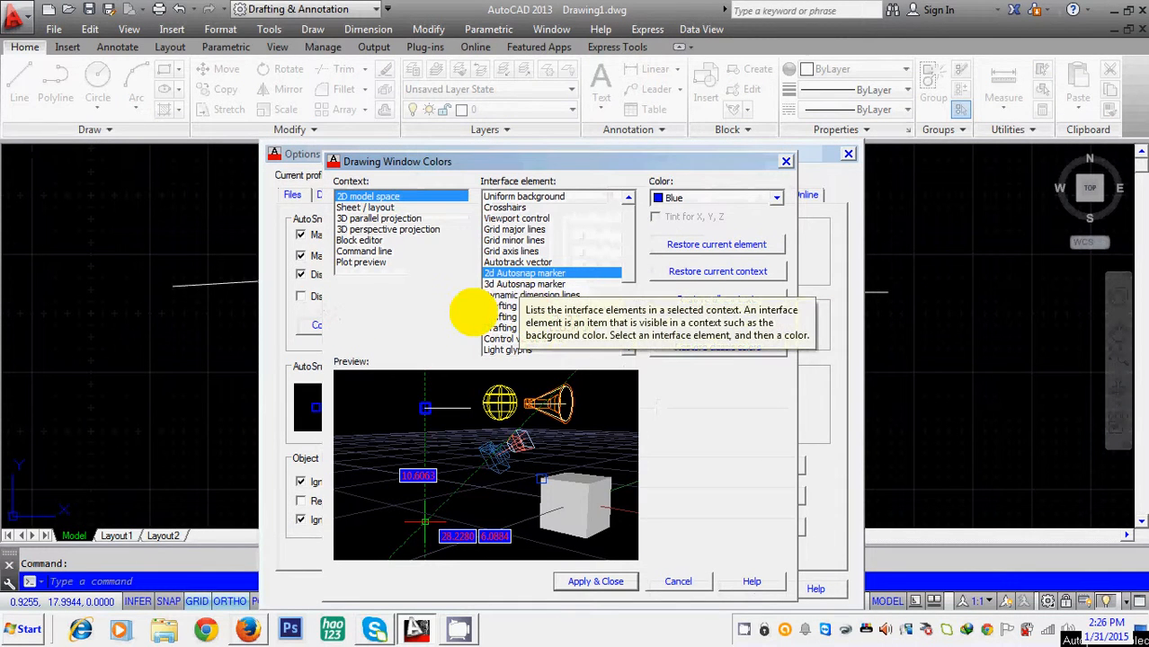
click(514, 295)
click(517, 305)
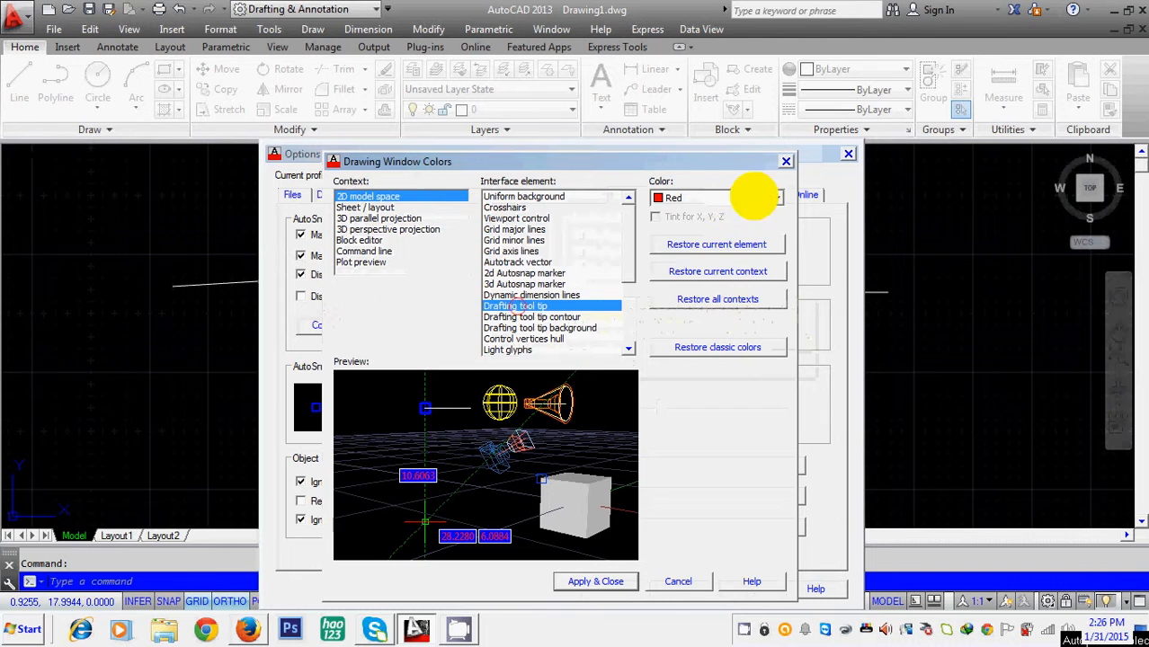
click(774, 198)
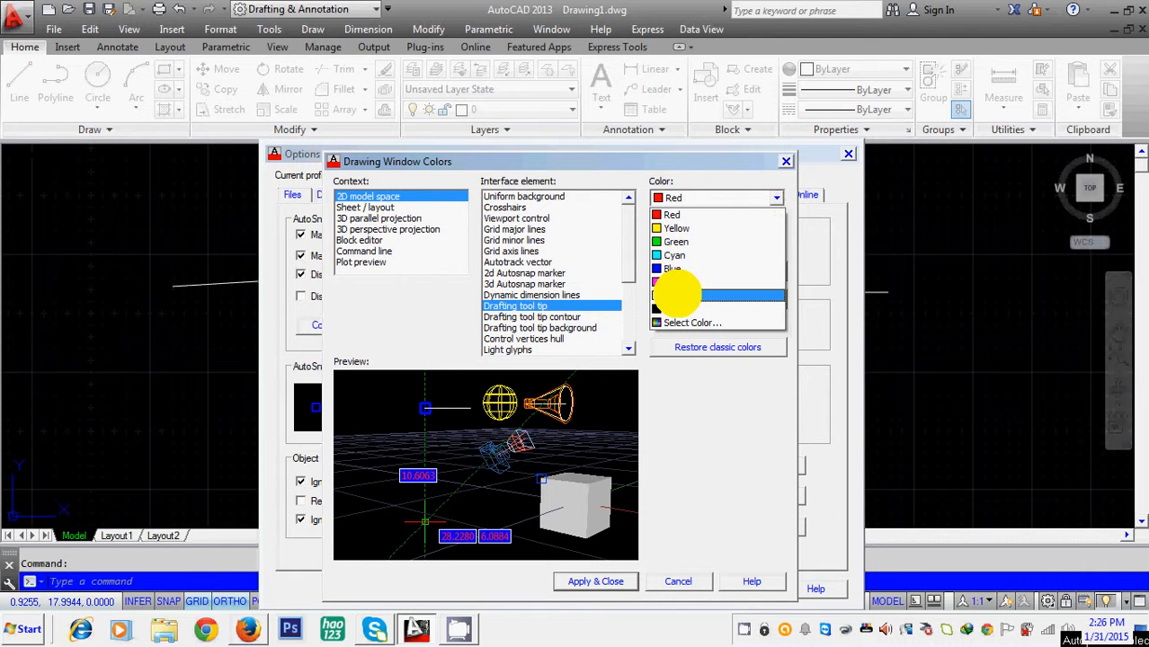
click(674, 295)
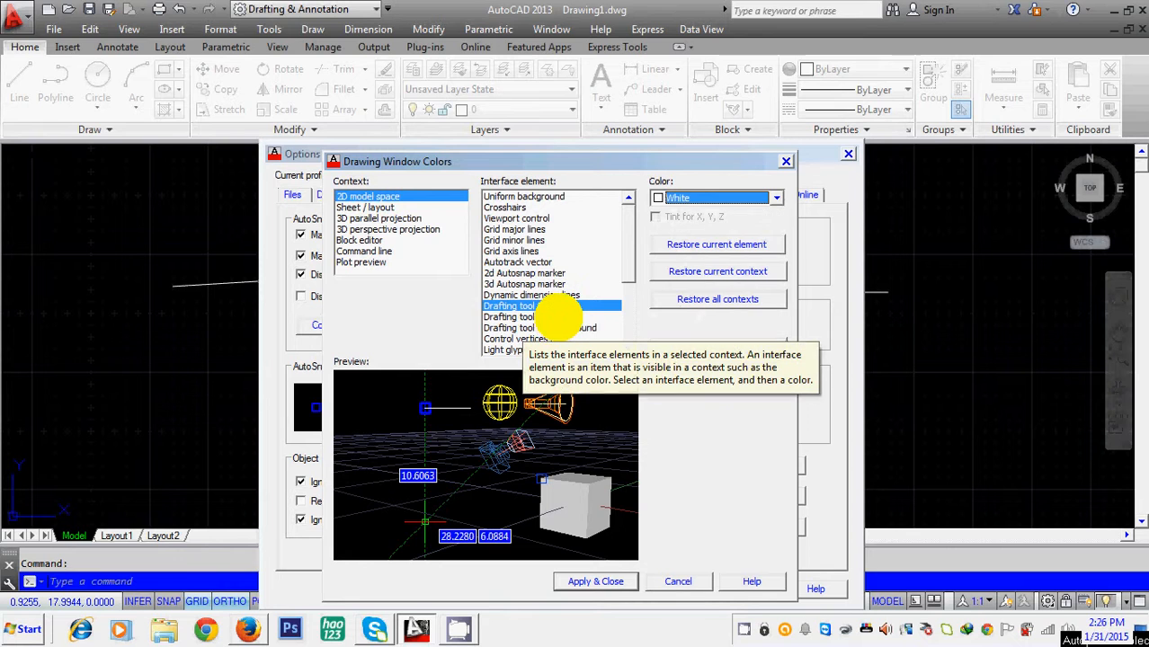
Preview Red, Yellow, Blue and Magenta as the Drafting tool tip contour color for 2D model space, and return it to White
click(554, 316)
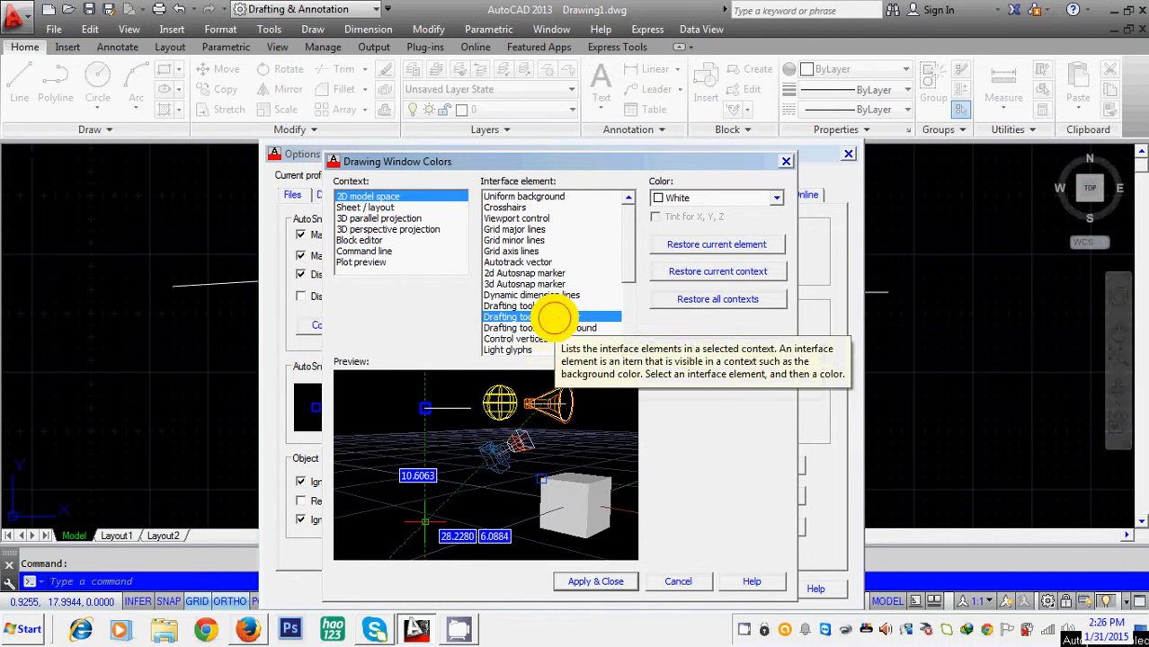
click(775, 198)
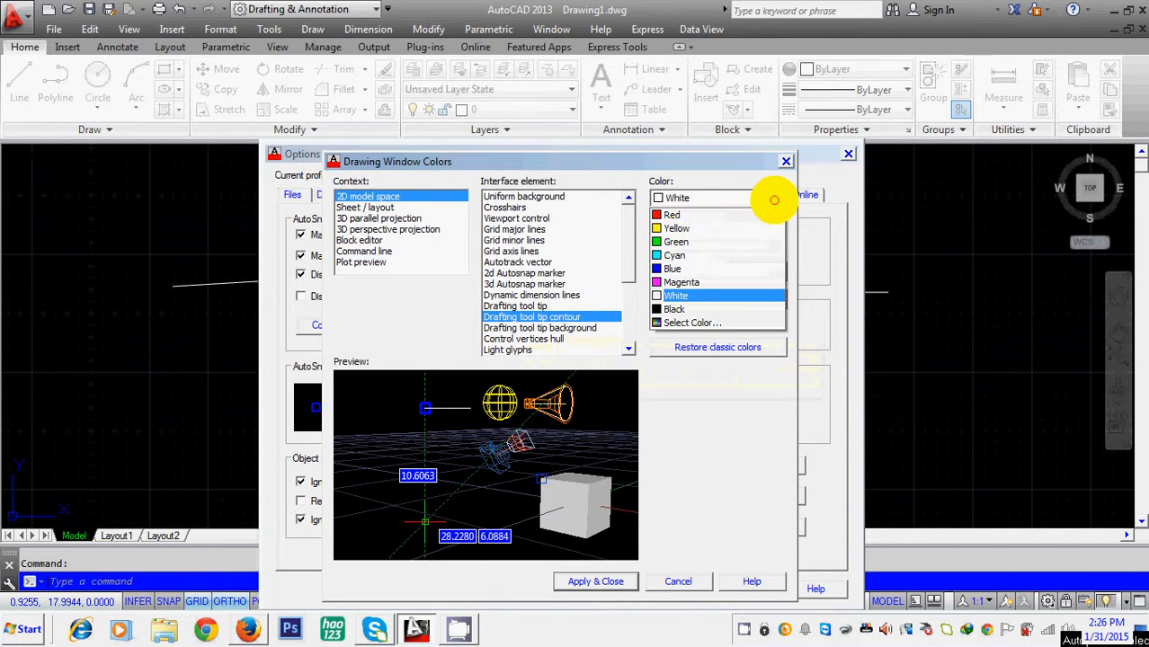
click(670, 212)
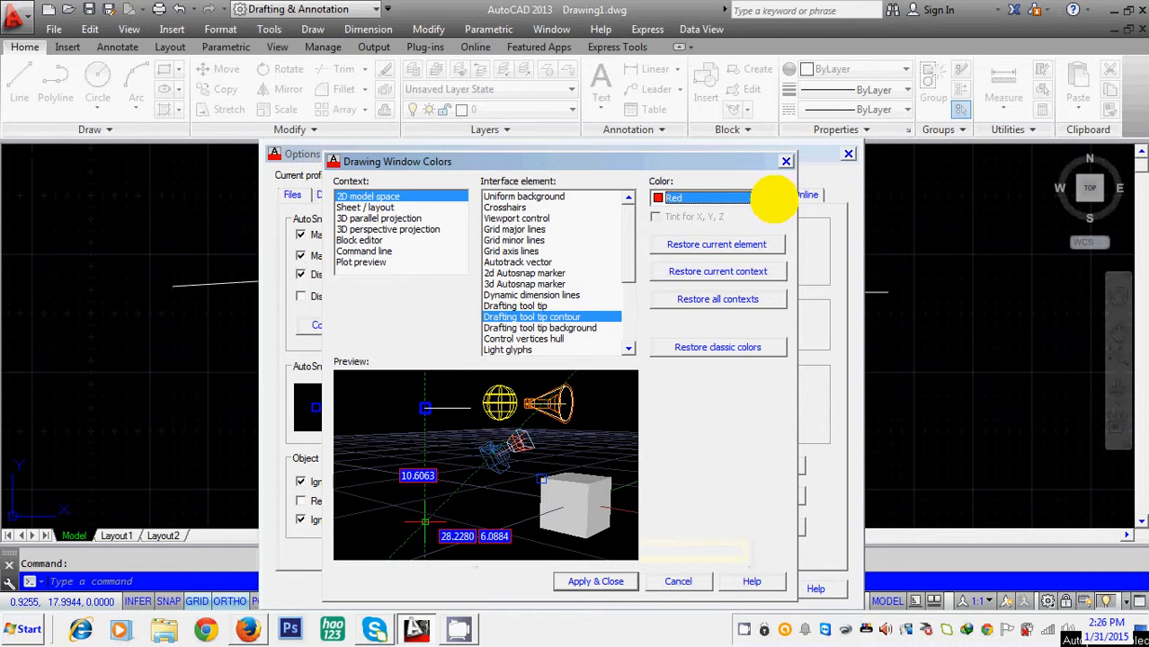
click(773, 198)
click(674, 225)
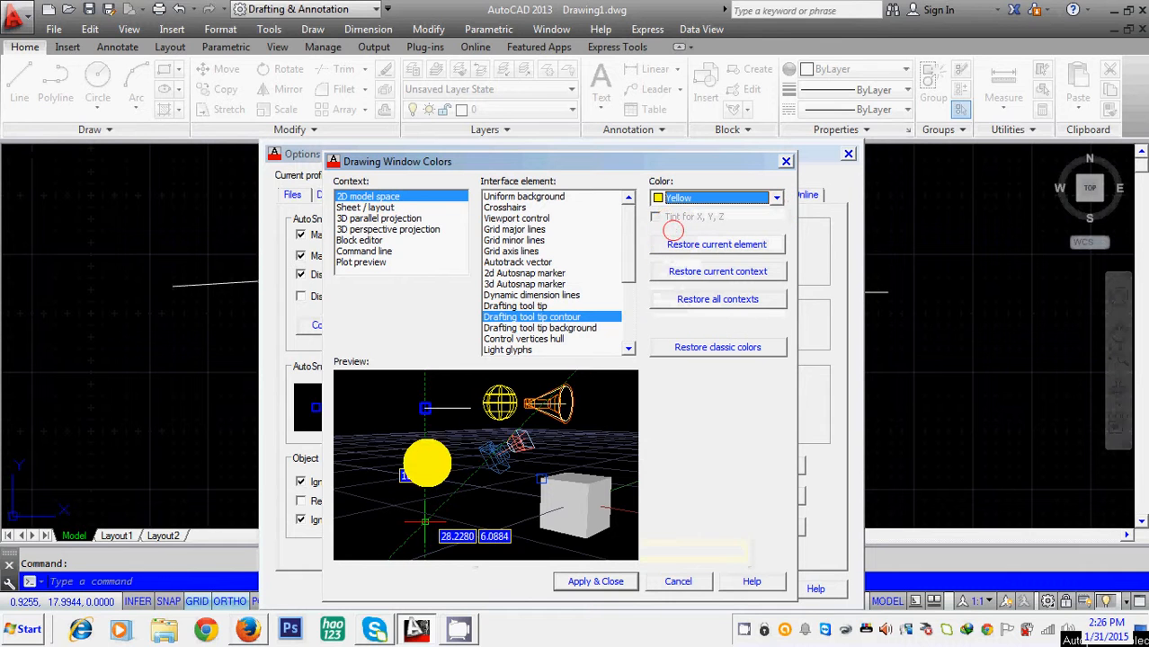
click(777, 198)
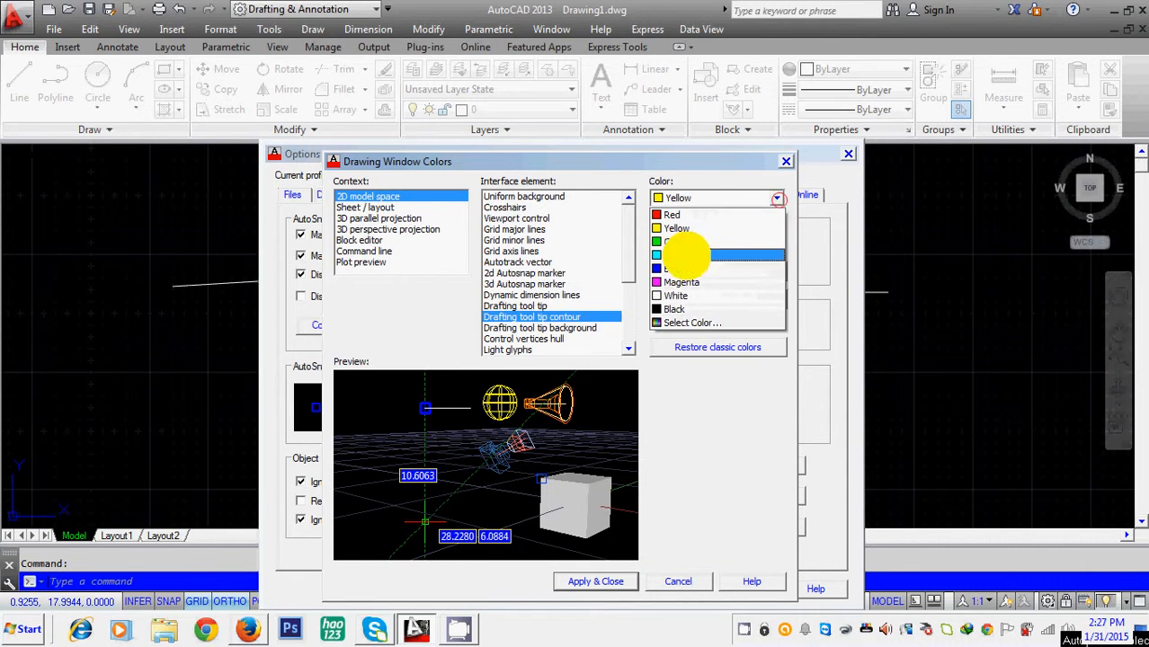
click(683, 268)
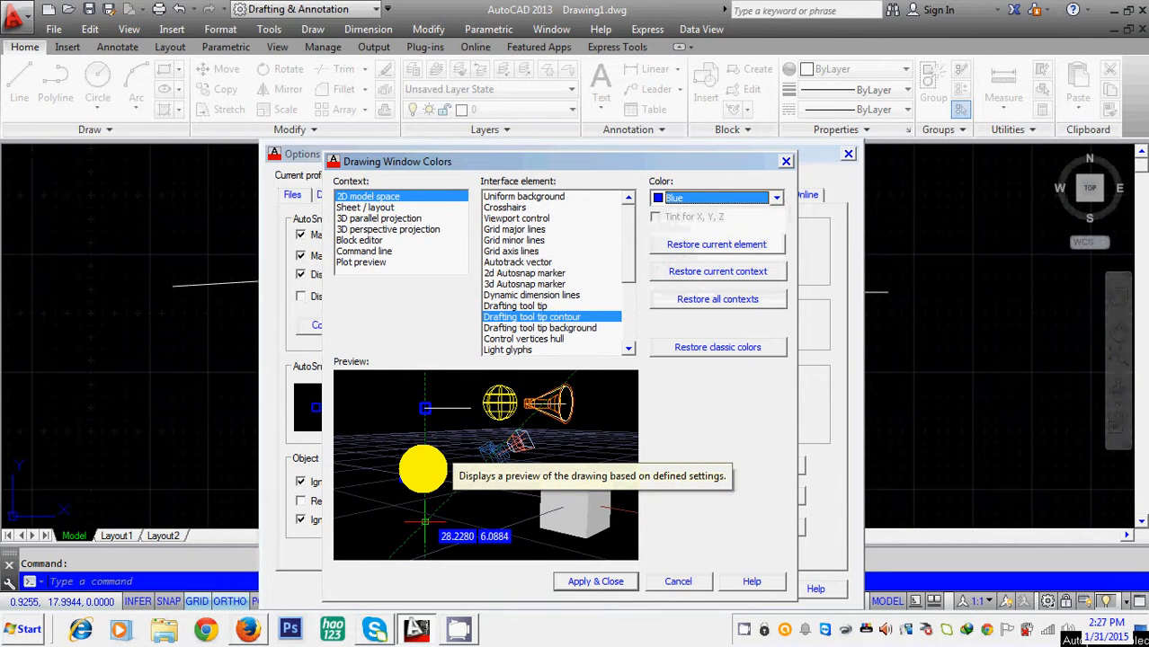
click(776, 198)
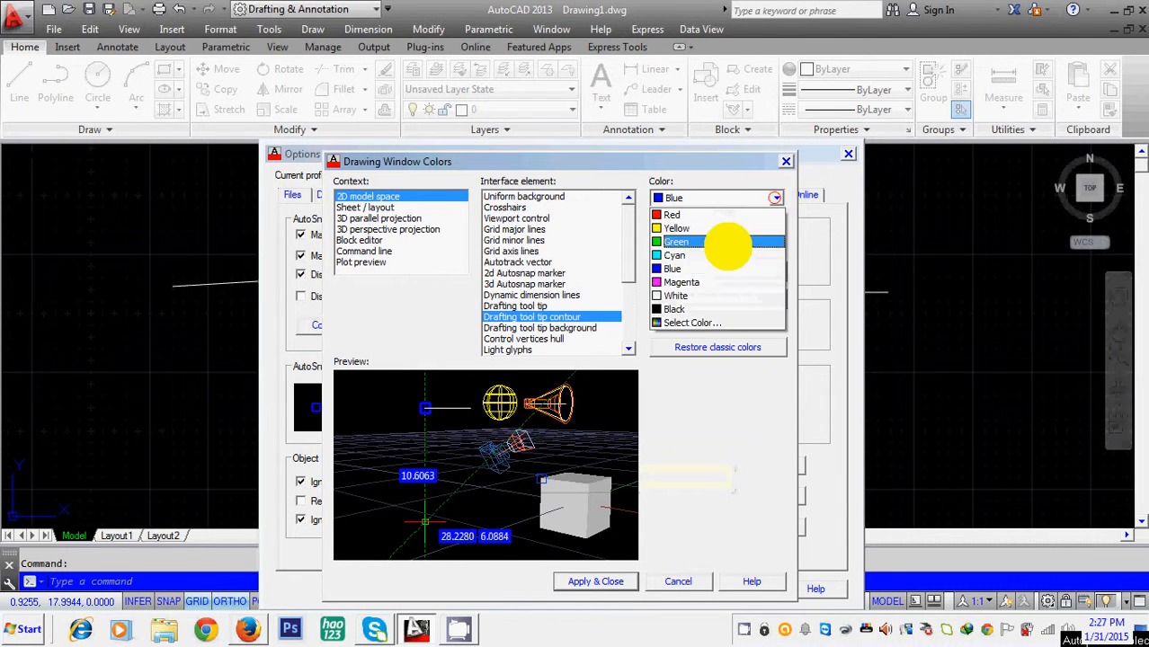
click(680, 282)
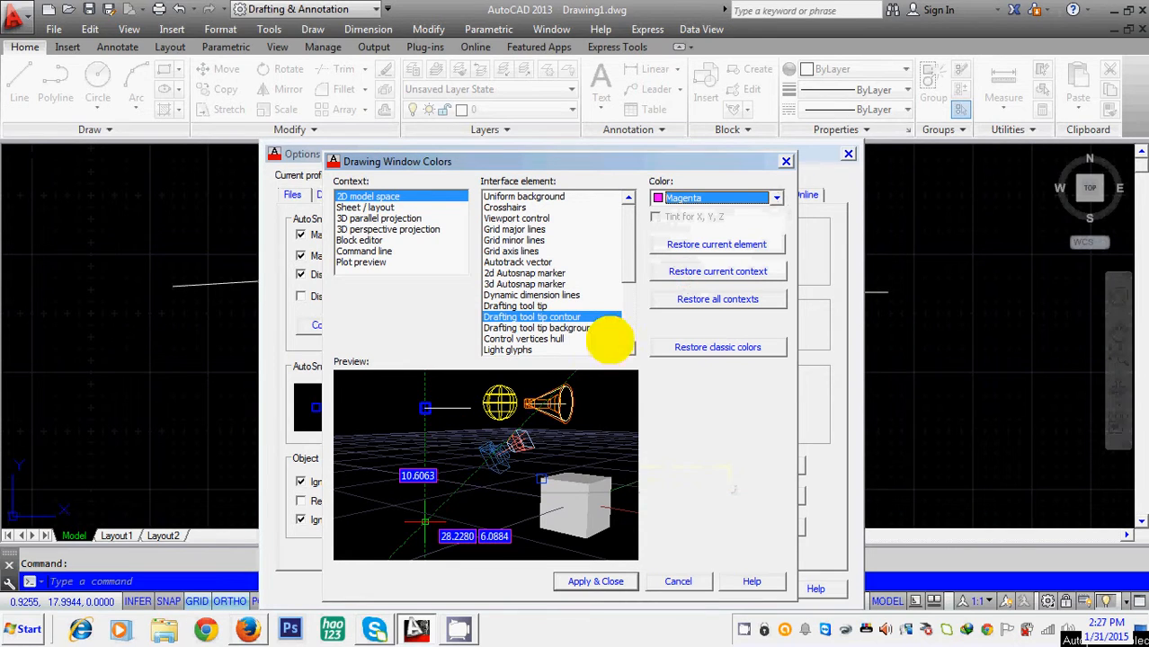
click(771, 203)
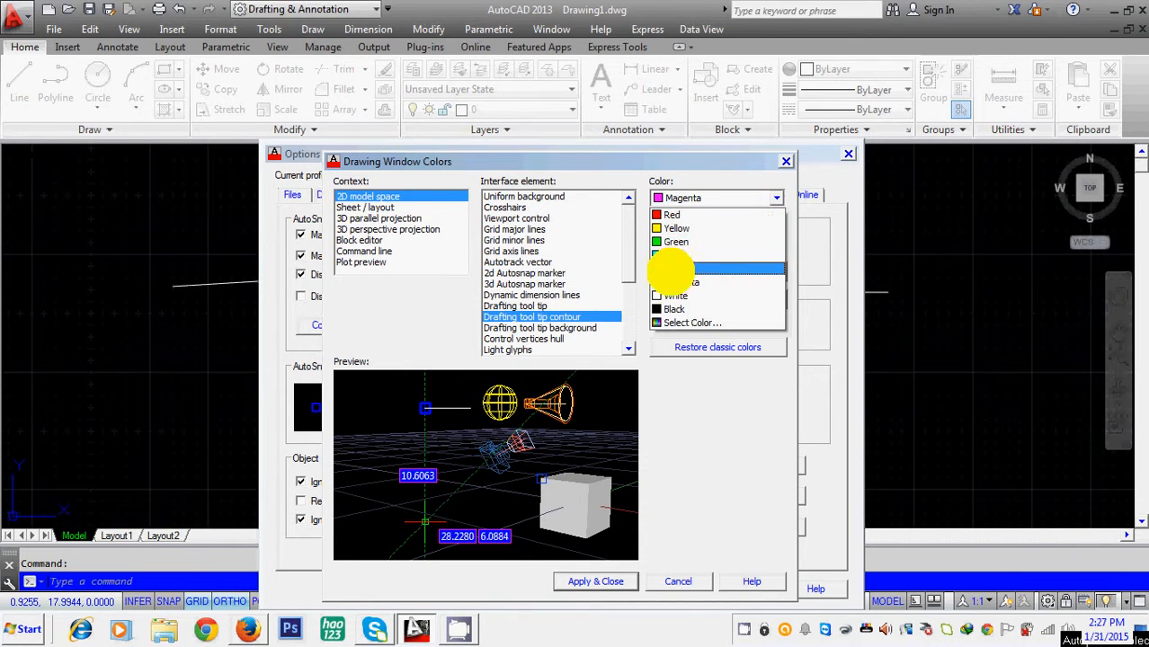
click(670, 295)
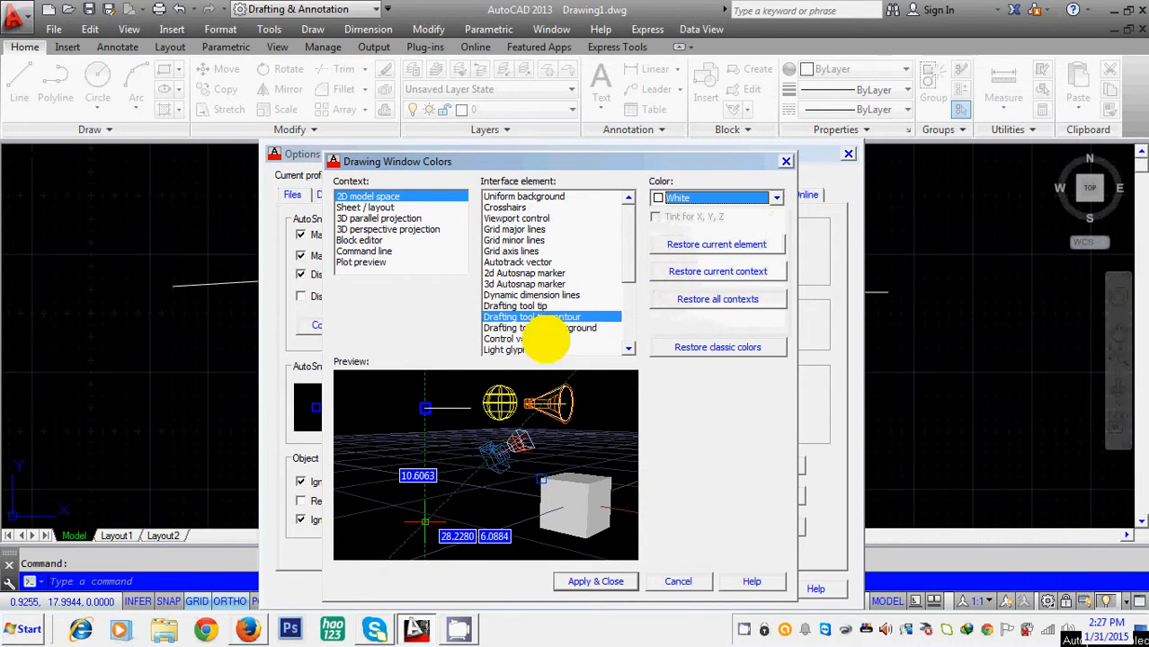
Set the Drafting tool tip background color to Red, apply it, and test it with a trial line below the green line
click(540, 328)
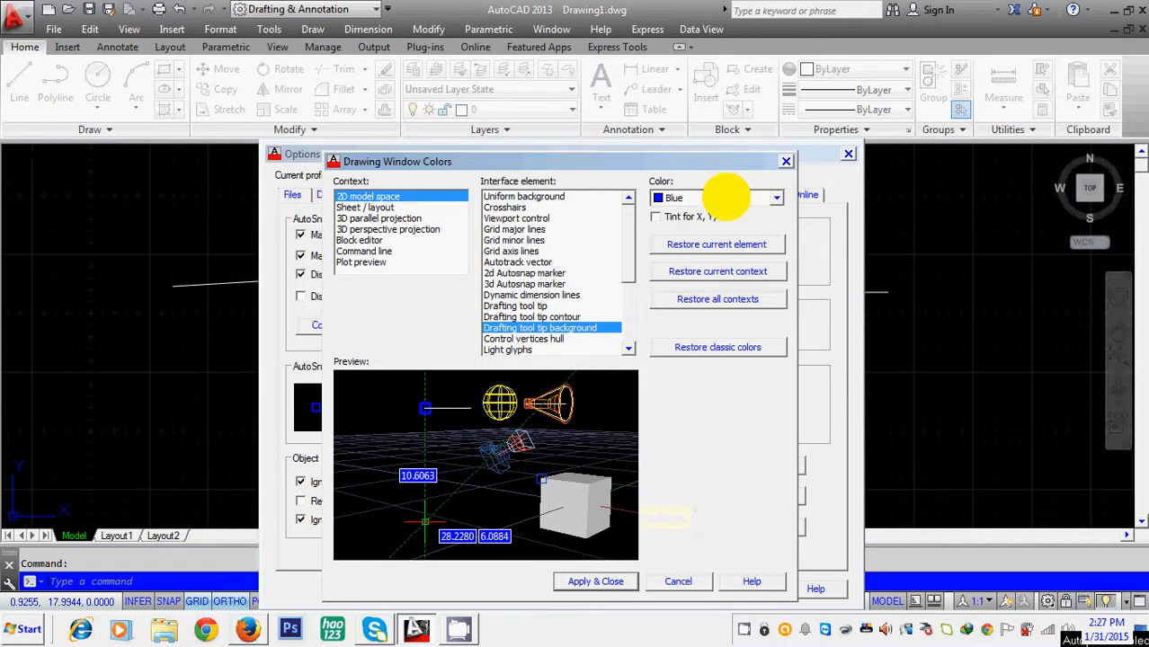
click(775, 200)
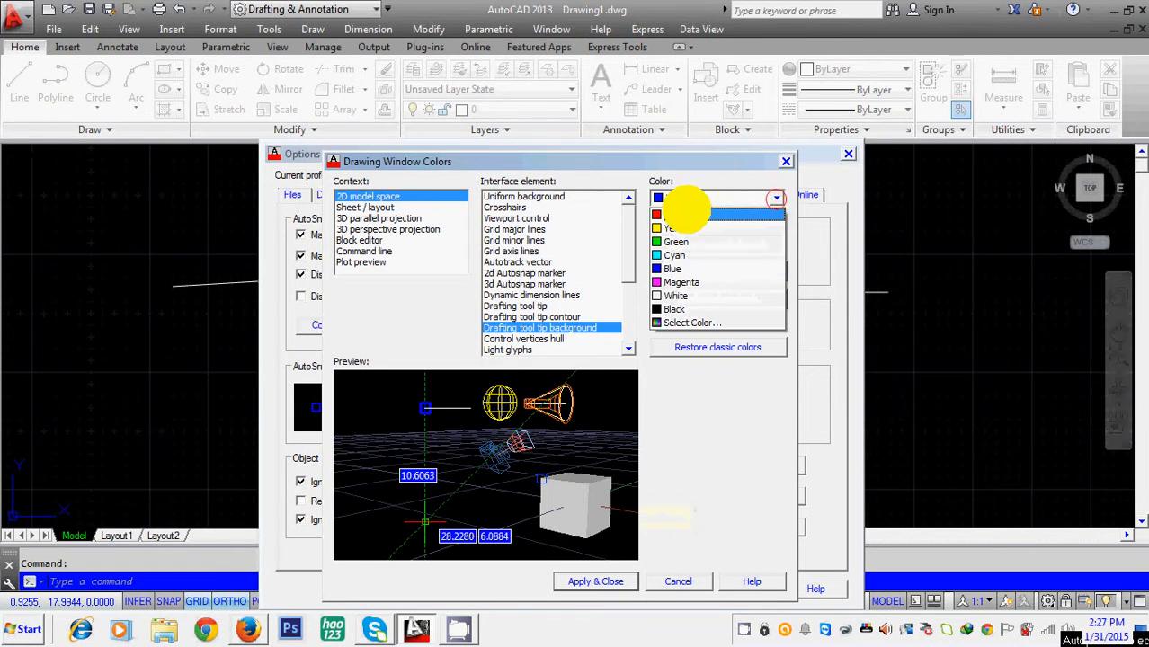
click(676, 218)
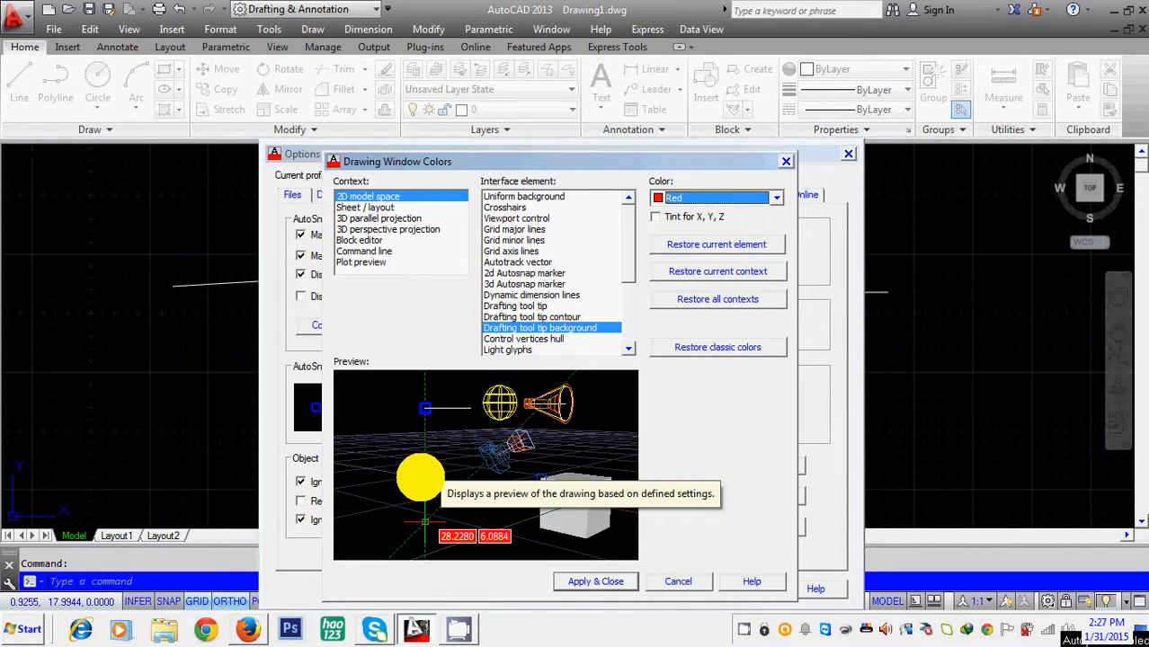
click(599, 581)
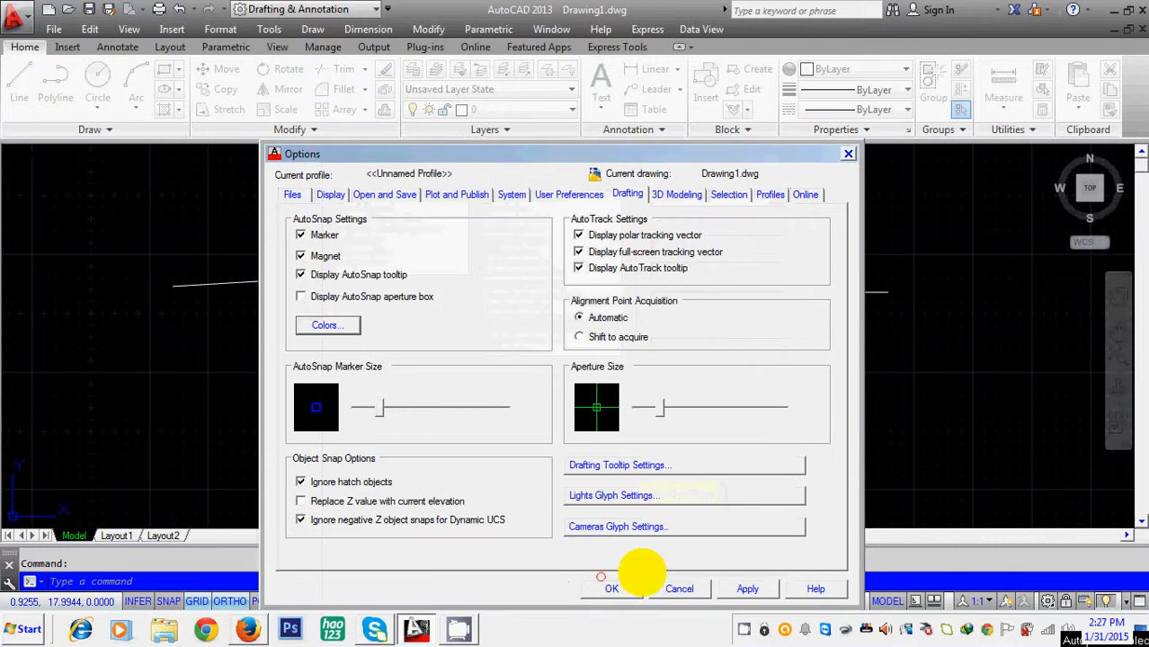
click(619, 585)
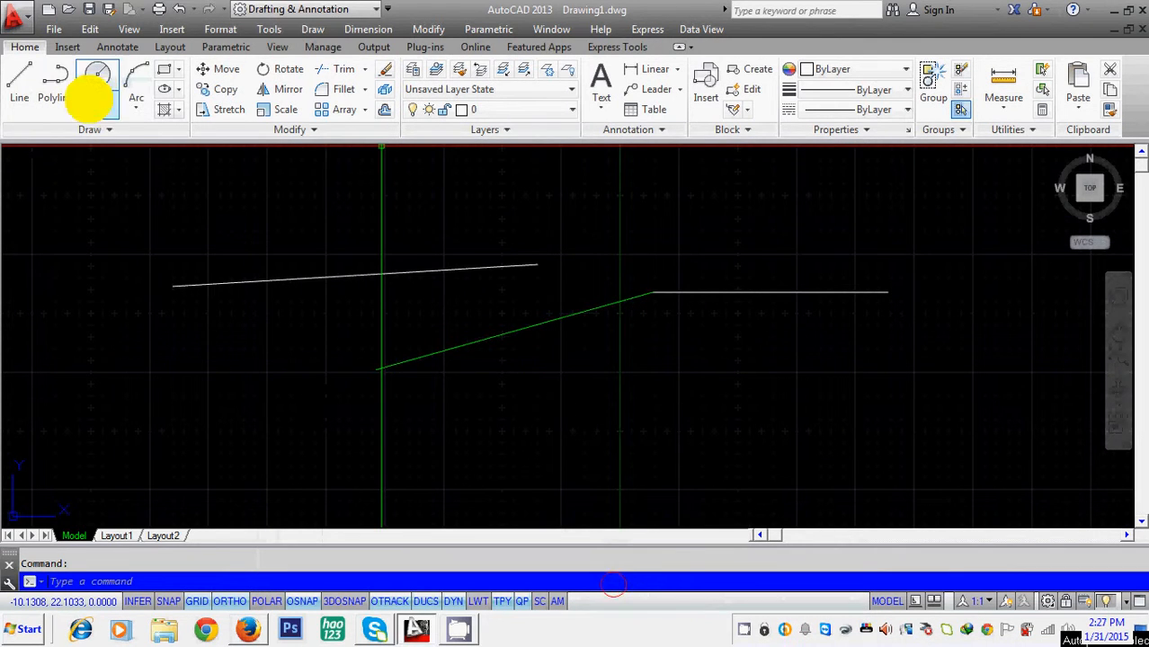
click(19, 81)
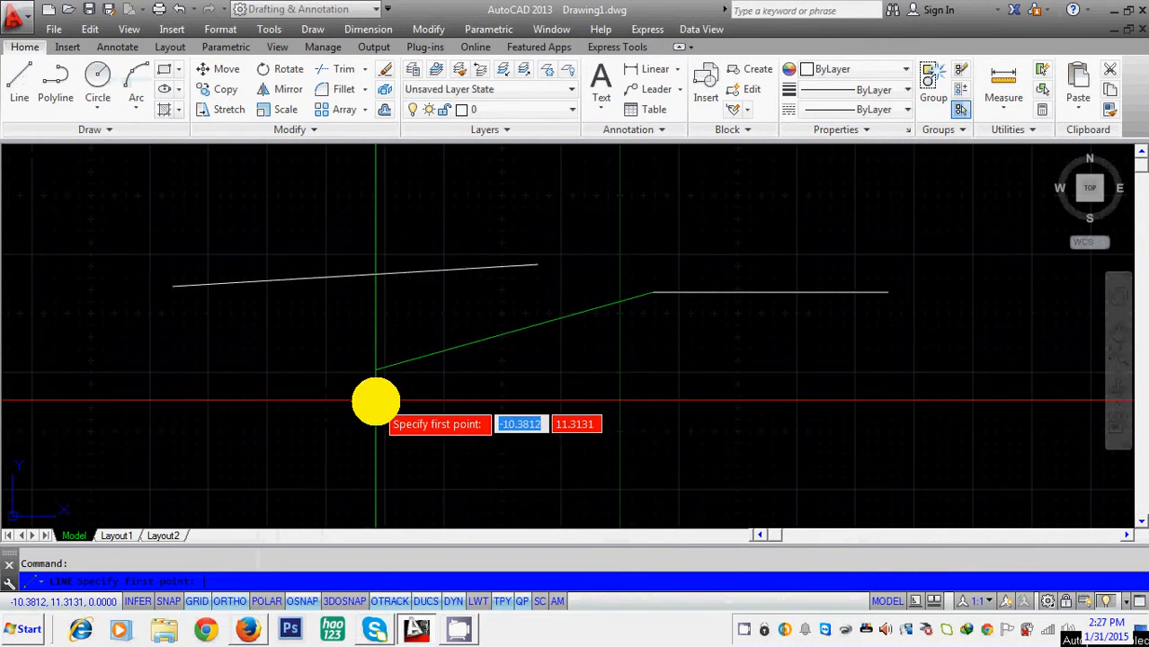
click(456, 436)
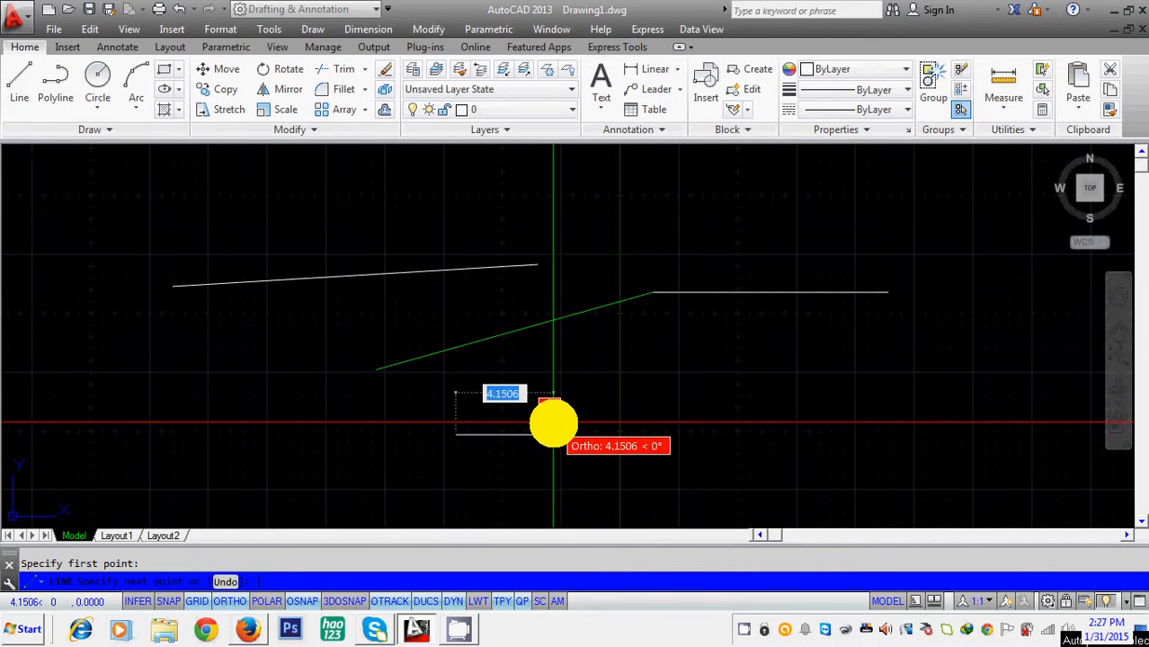
key(Escape)
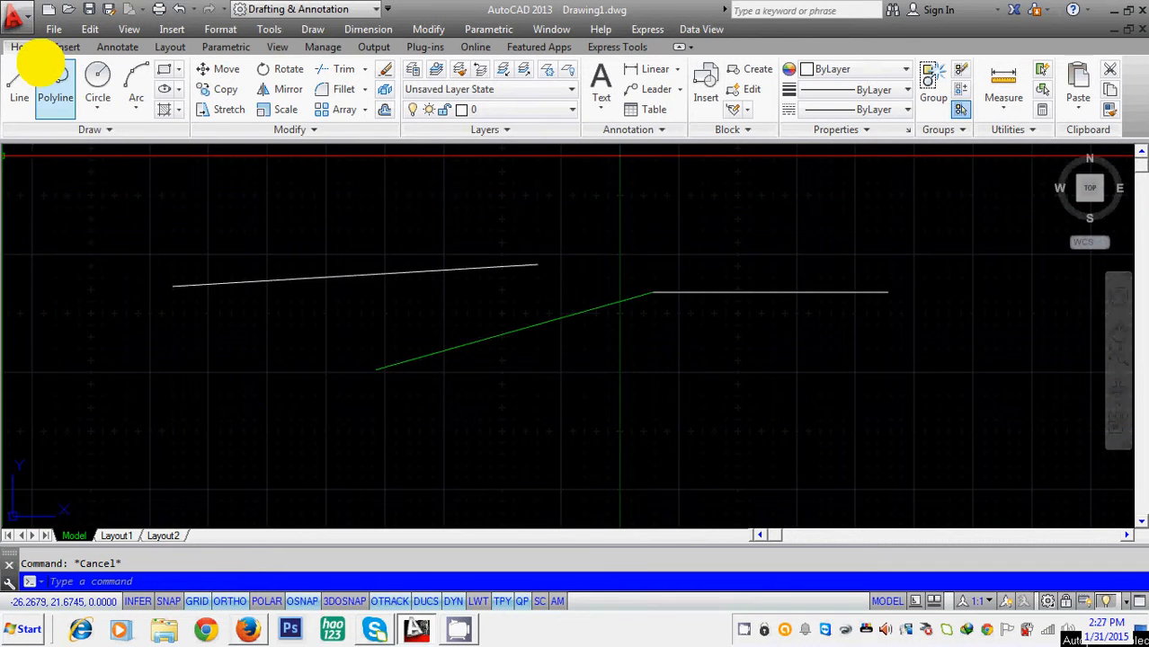
Reopen the drafting options' color settings, set the Drafting tool tip background color to Blue for 2D model space, and apply it
right_click(330, 304)
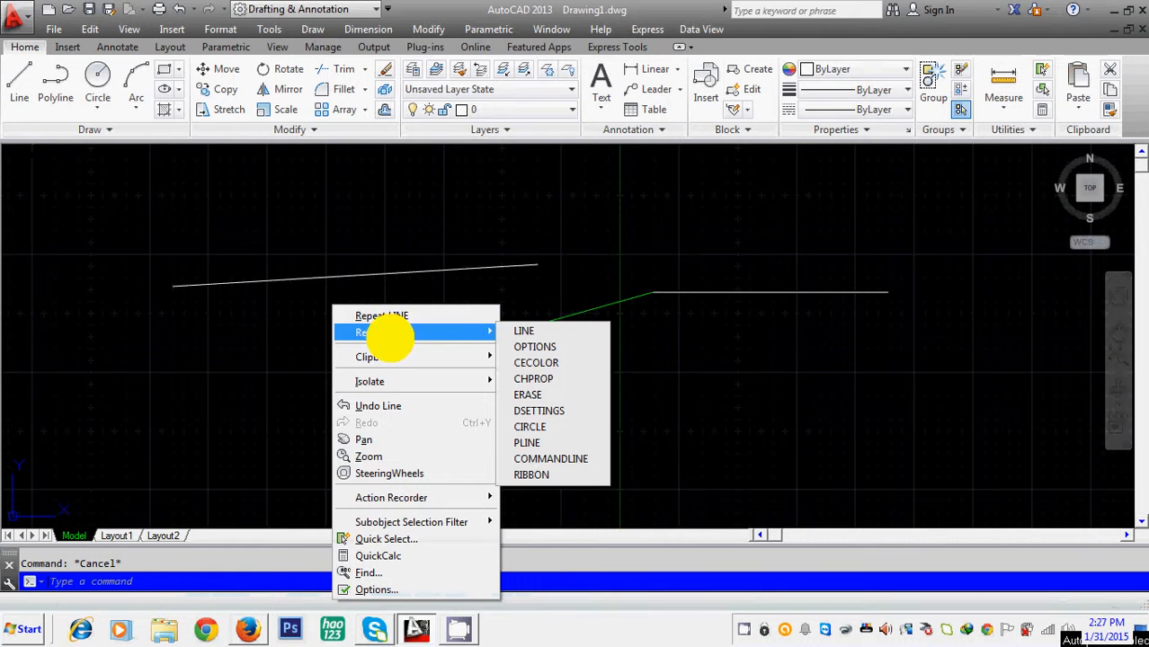
click(521, 346)
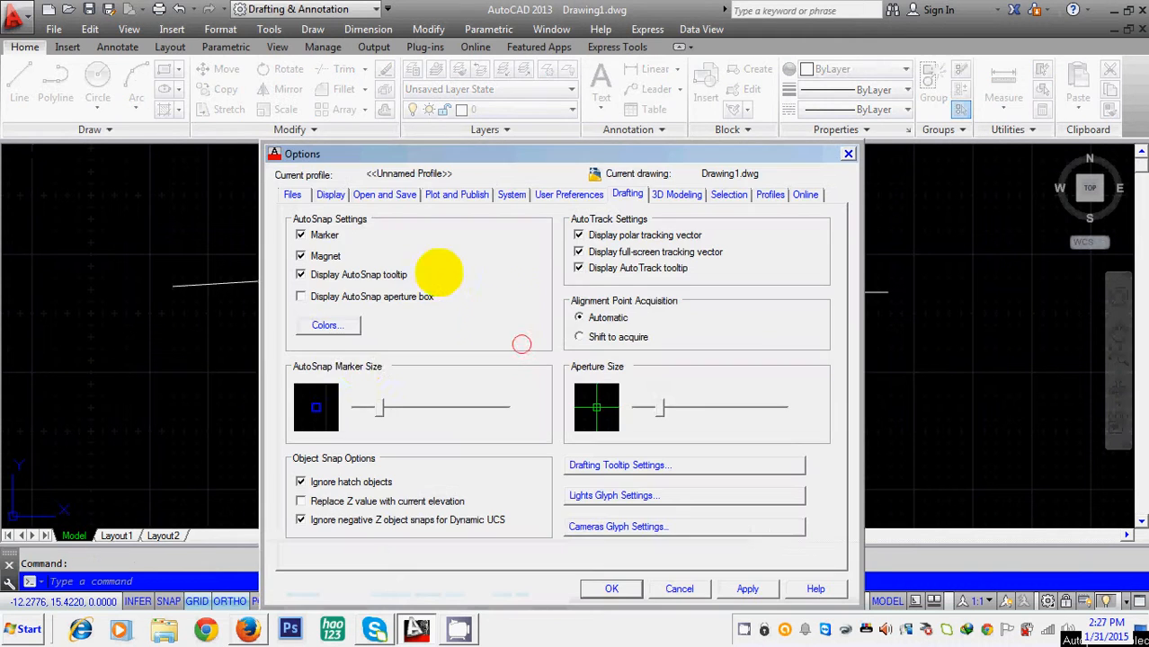
click(334, 326)
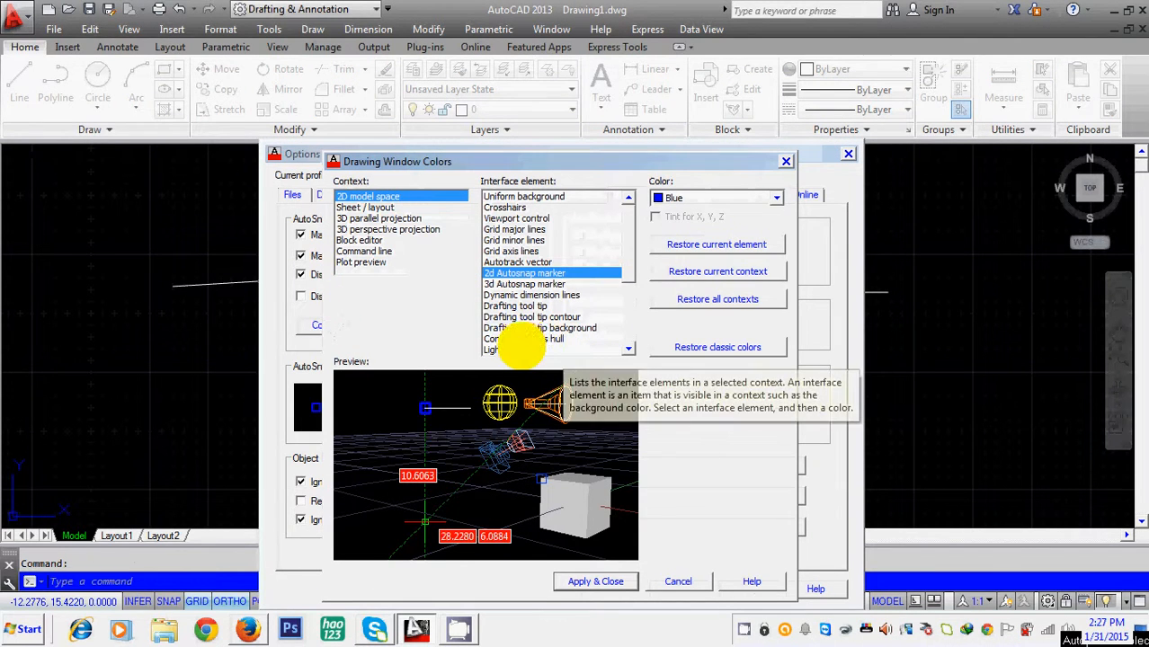
click(522, 339)
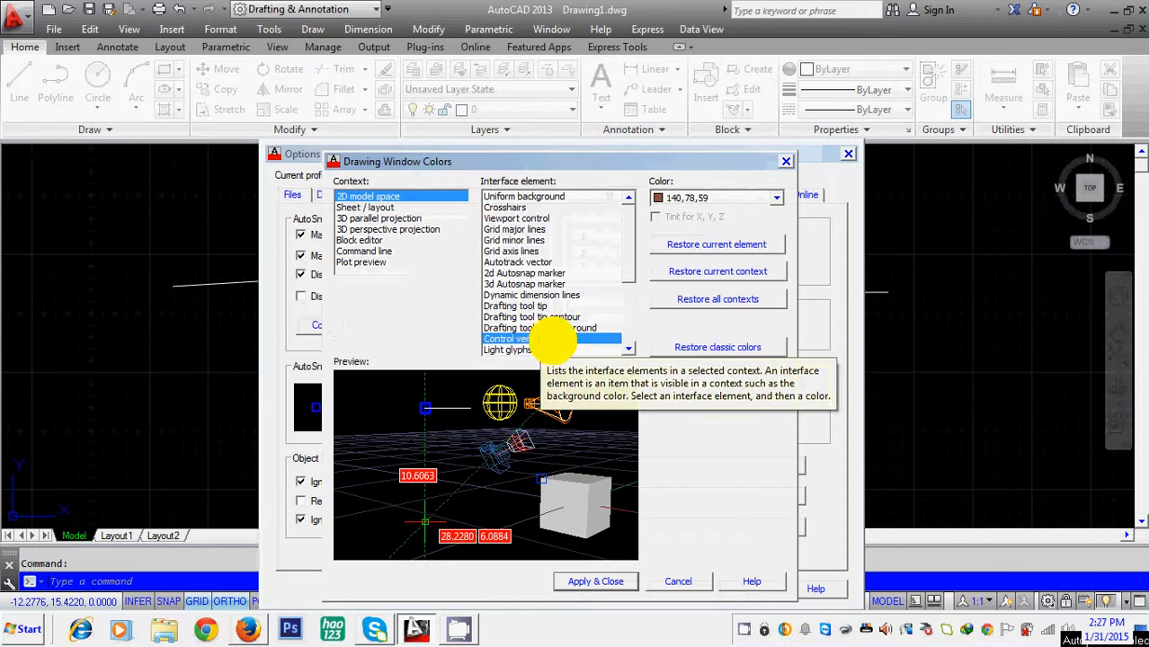
click(509, 350)
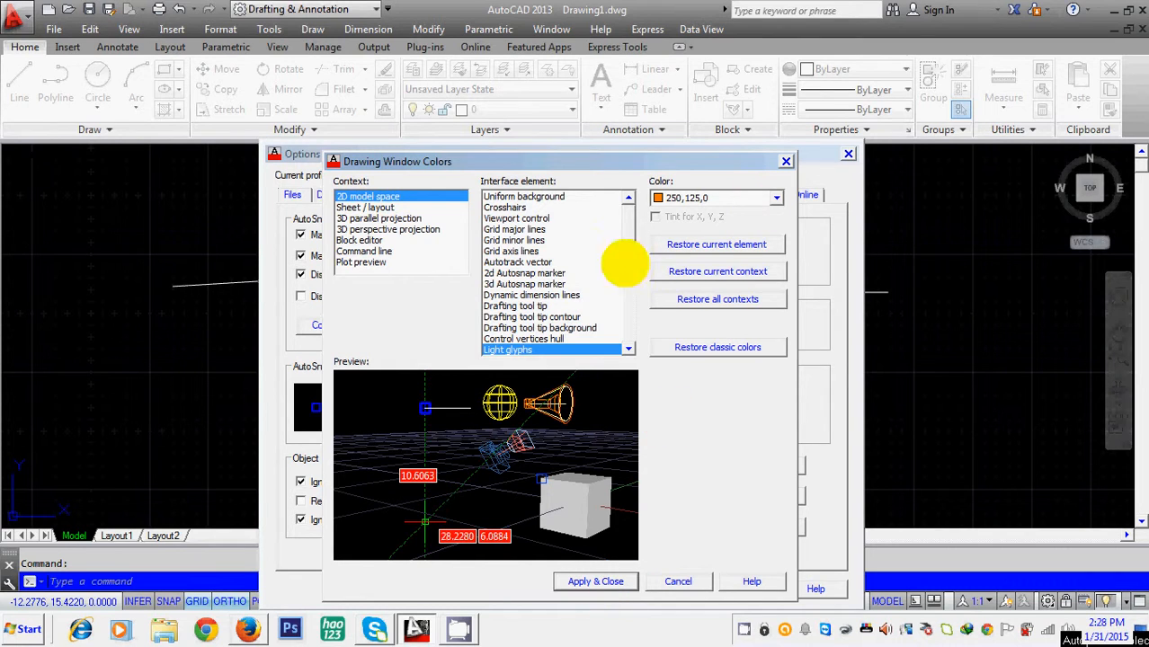
click(519, 327)
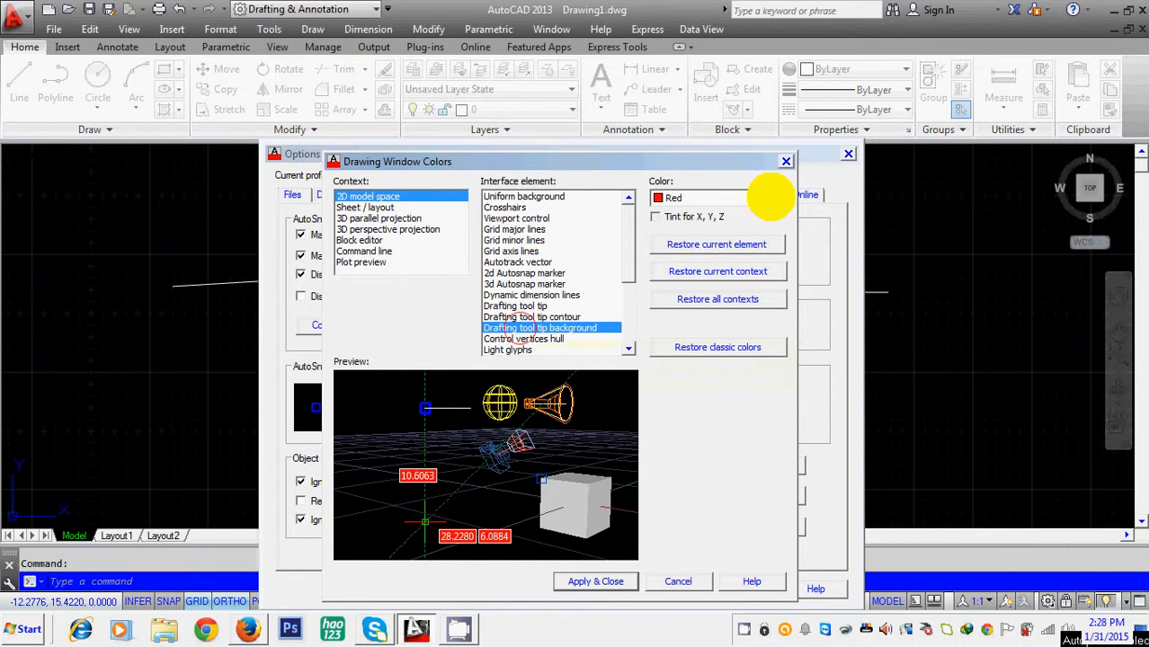
click(773, 198)
click(679, 294)
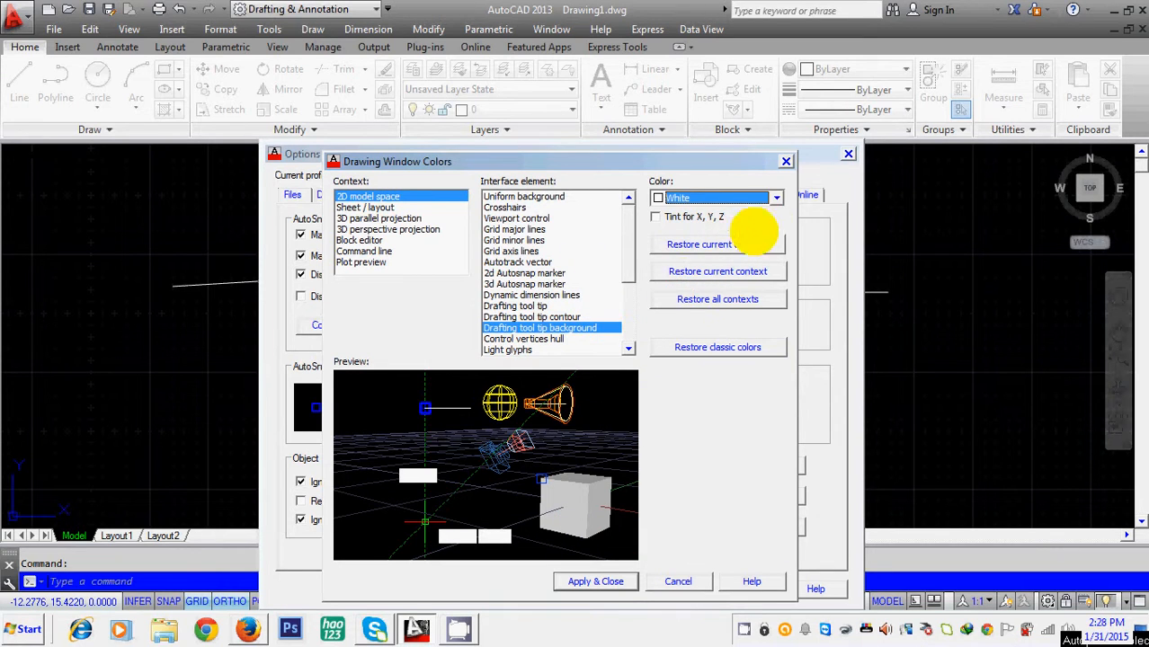
click(771, 197)
click(672, 268)
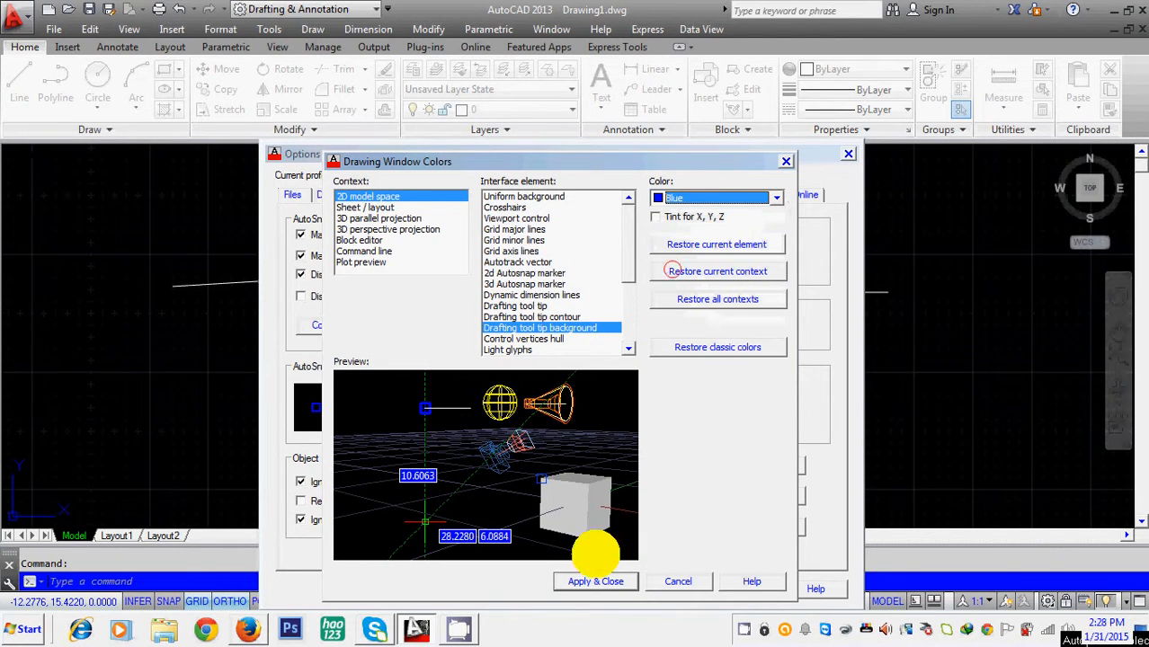
click(594, 582)
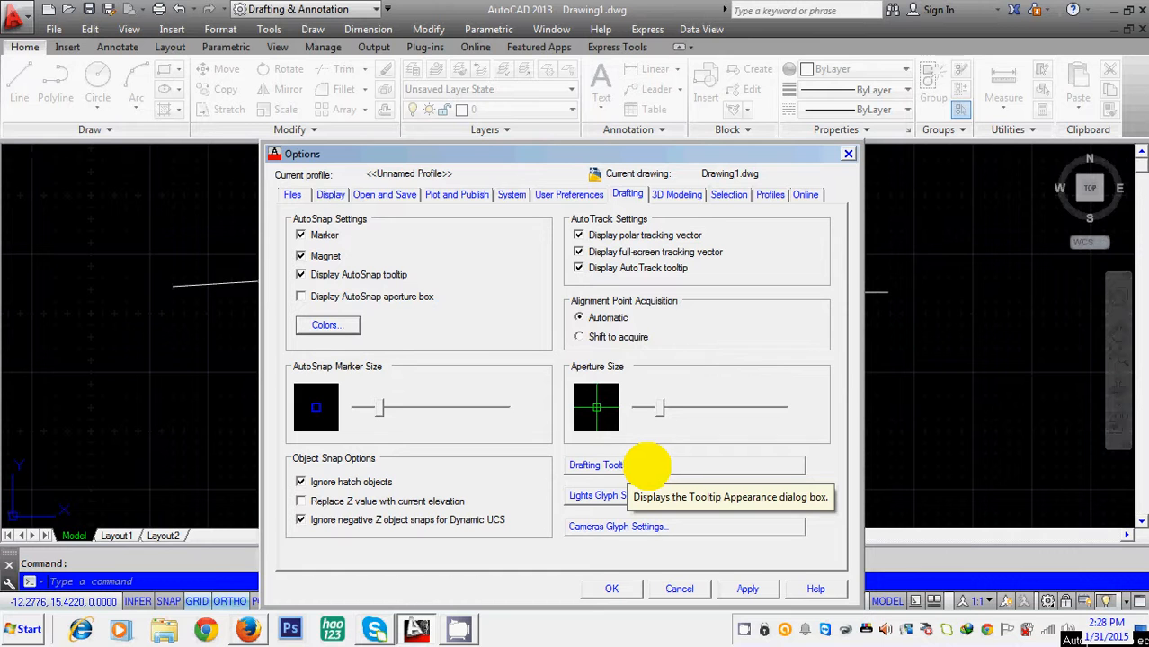
Set the drafting tooltip size to 6 in the tooltip appearance settings and apply the options
click(651, 465)
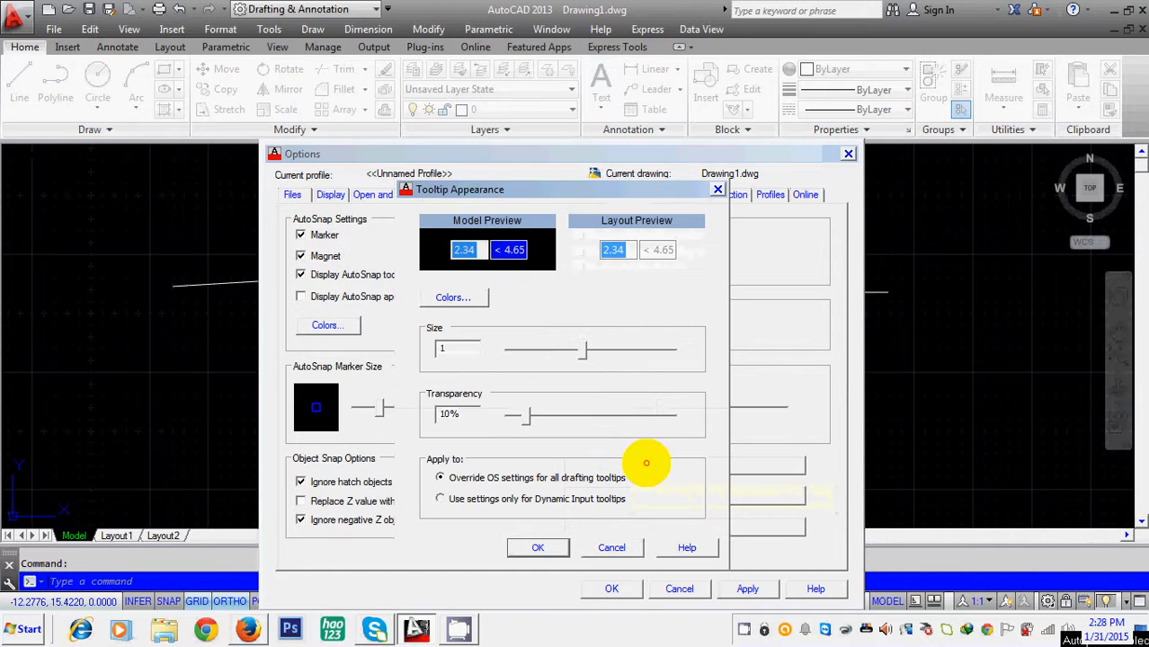
drag(550, 184, 526, 169)
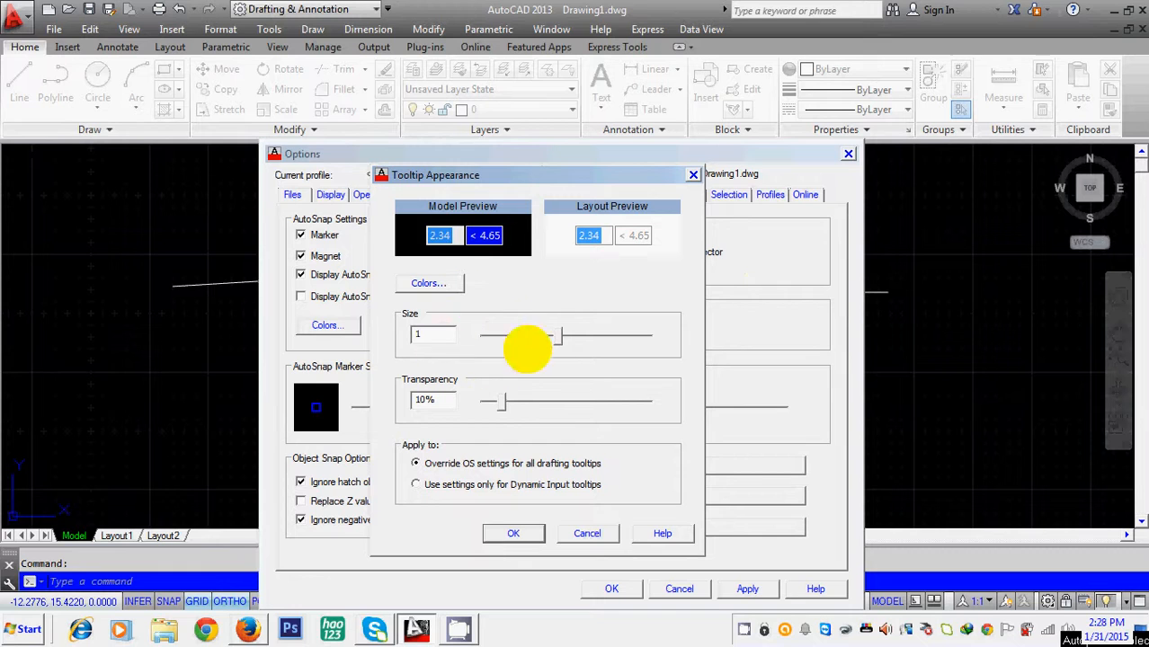
drag(559, 333, 626, 329)
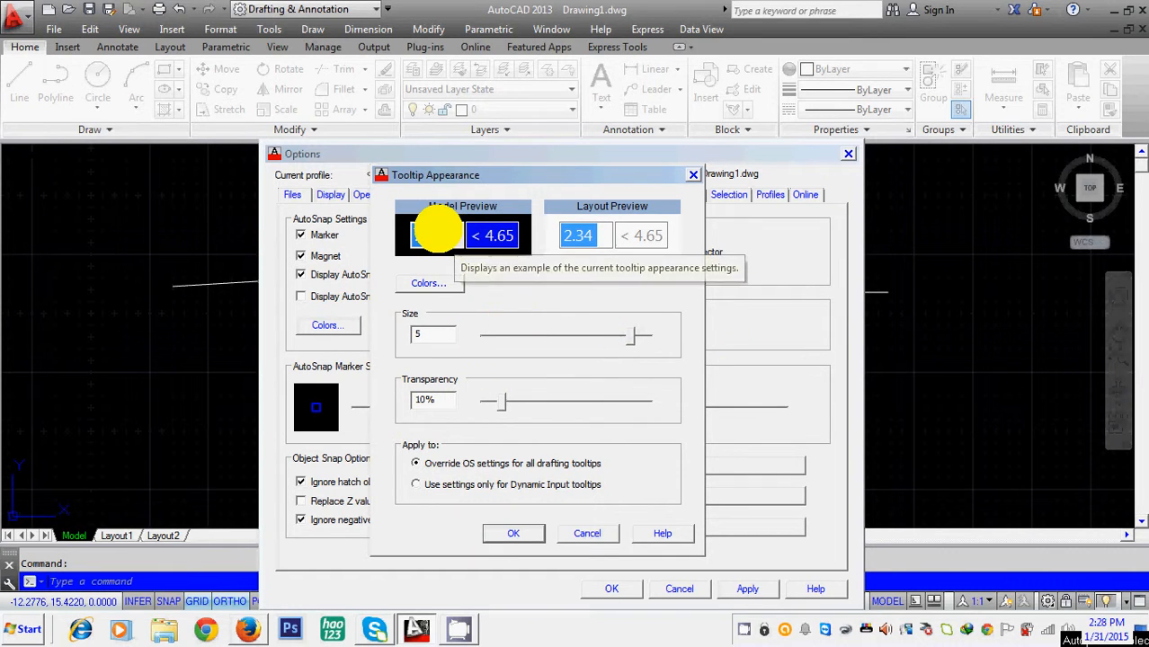
click(627, 340)
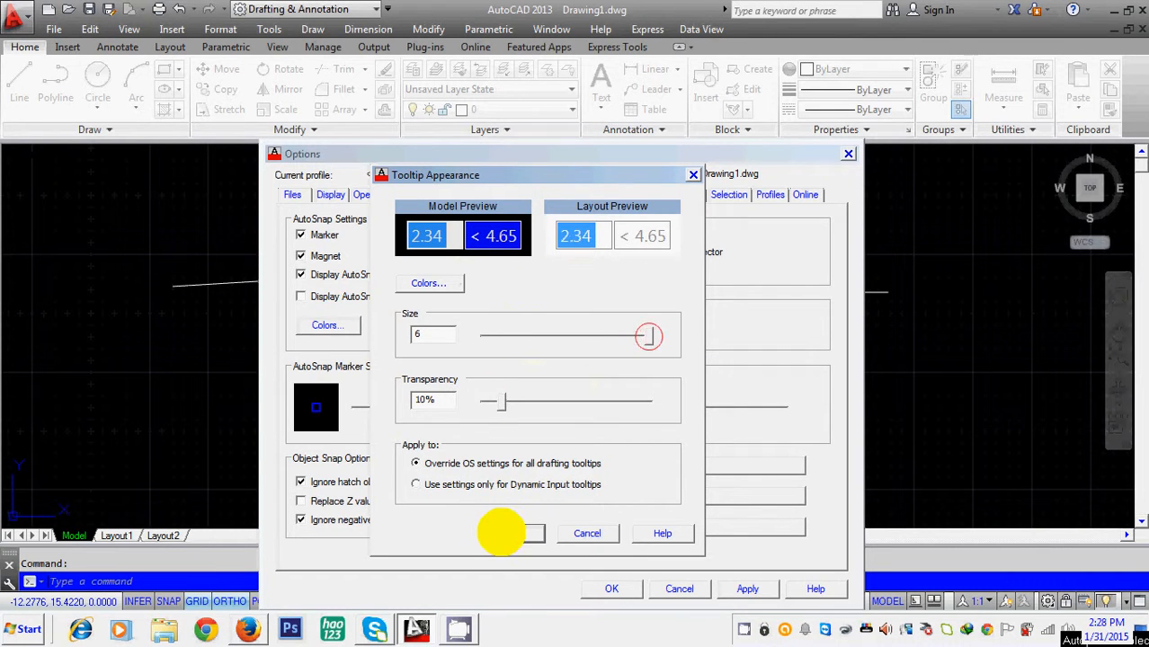
click(511, 532)
click(739, 589)
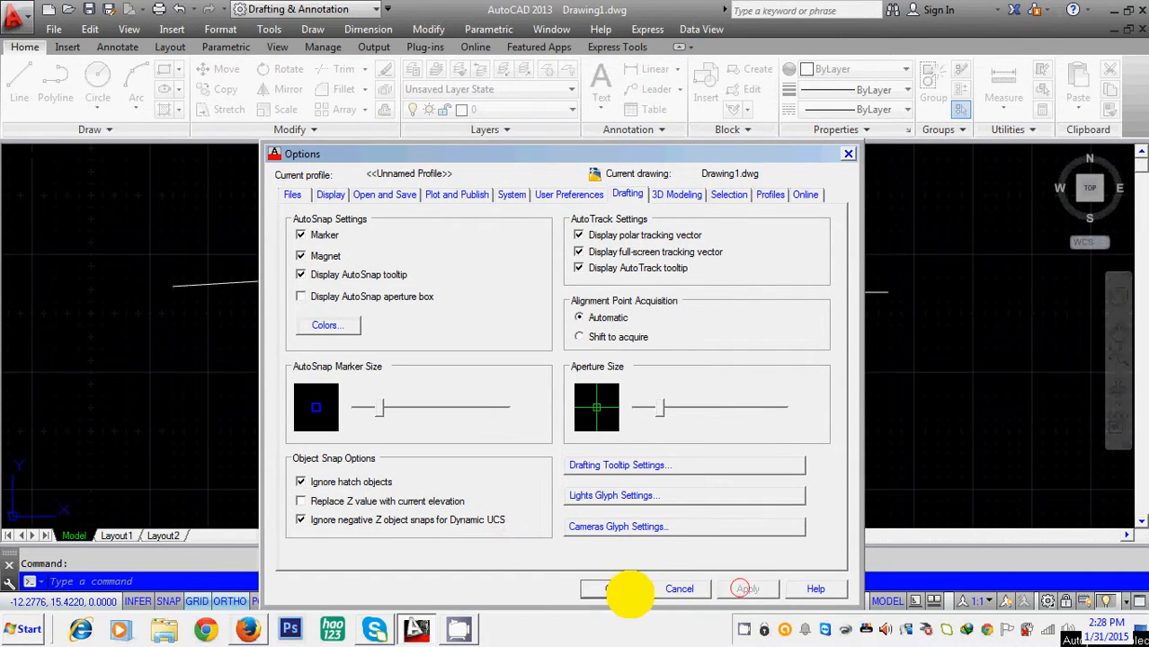
click(613, 589)
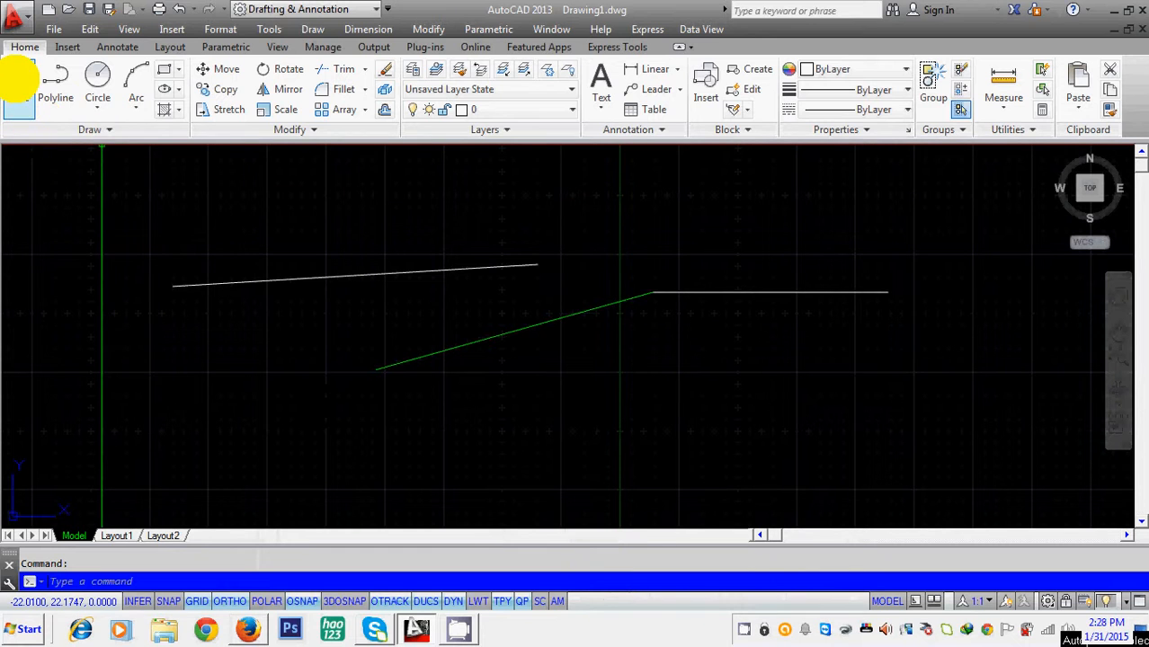
Draw a horizontal line 10 units long below the green line to test the enlarged drafting tooltip
click(20, 78)
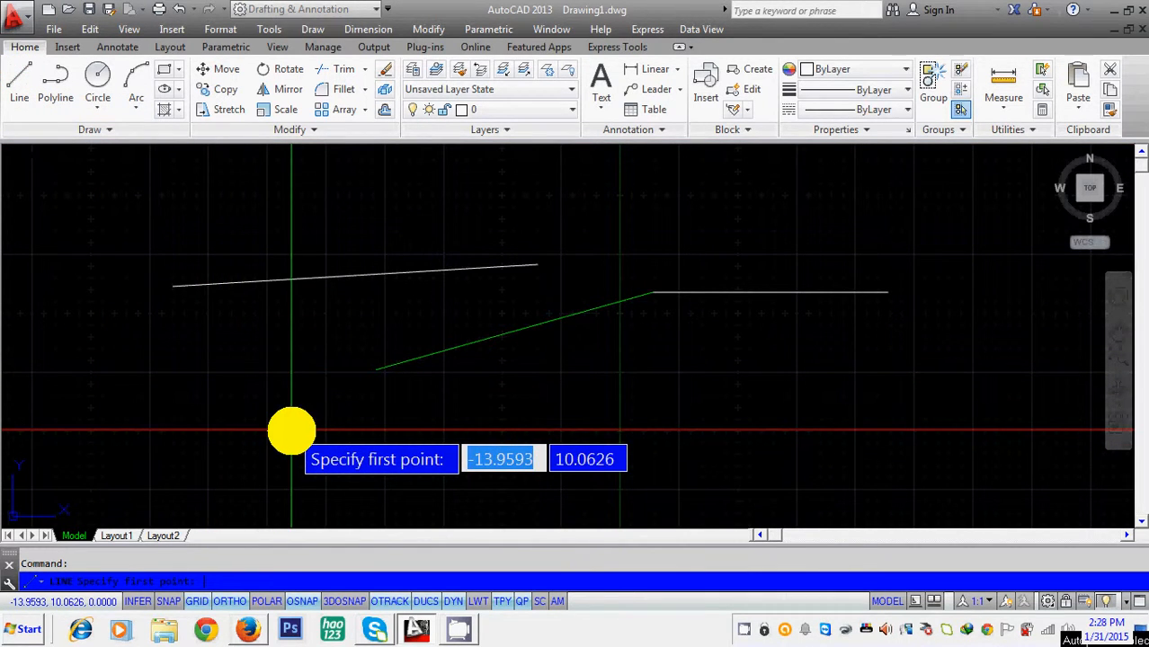
click(341, 429)
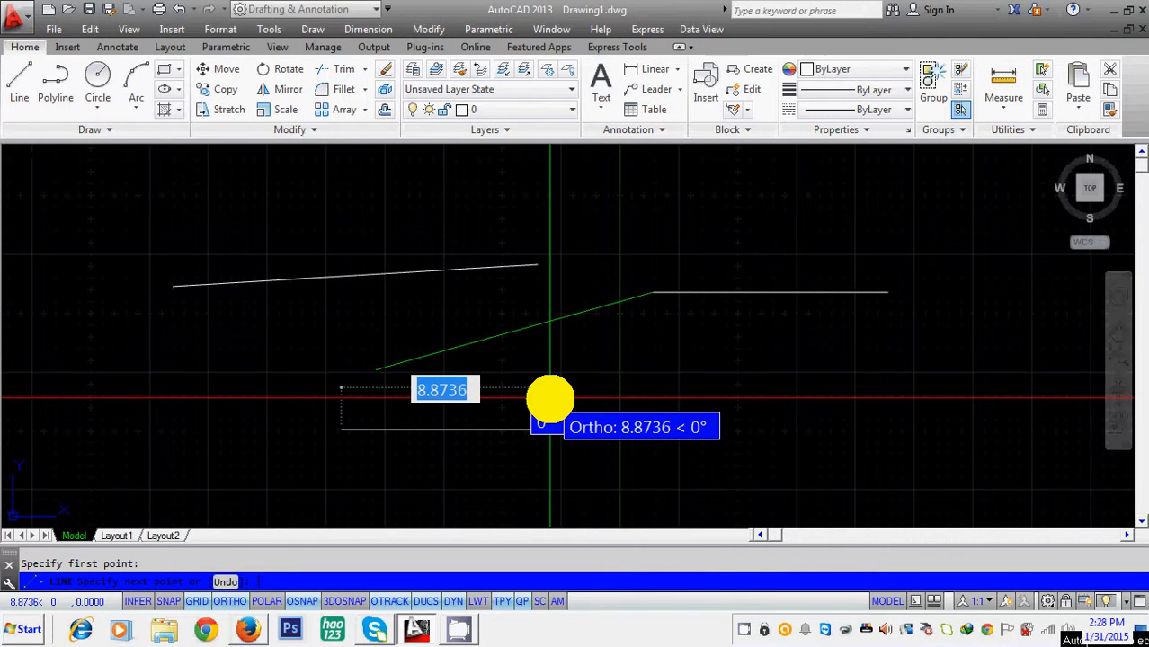
text(10)
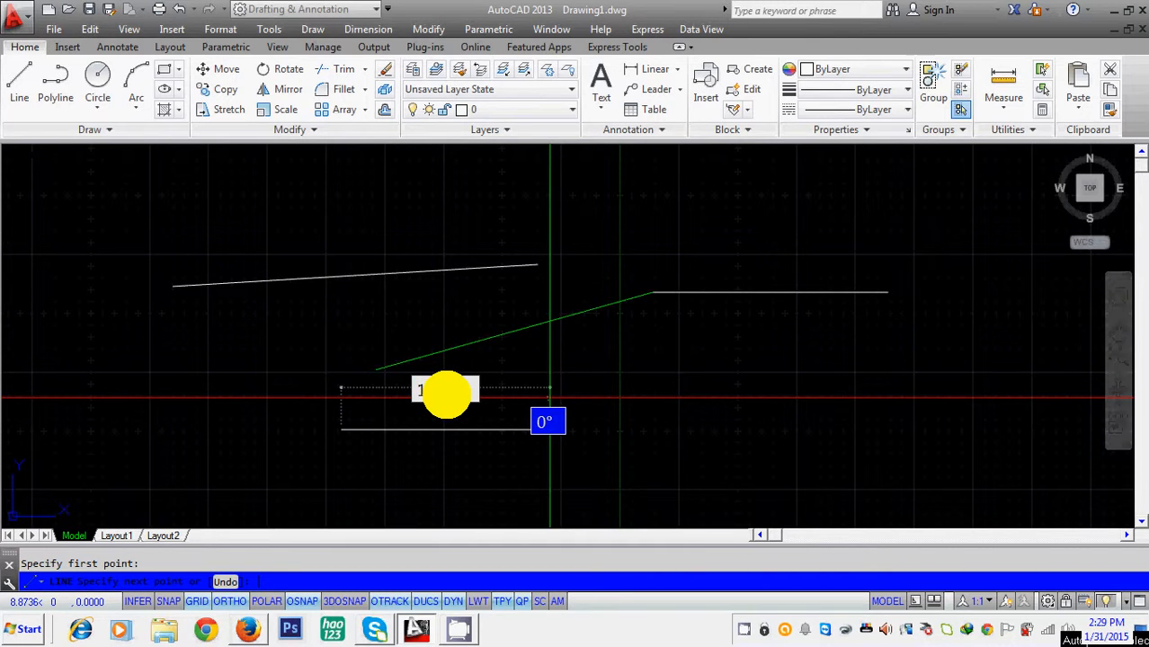
key(Return)
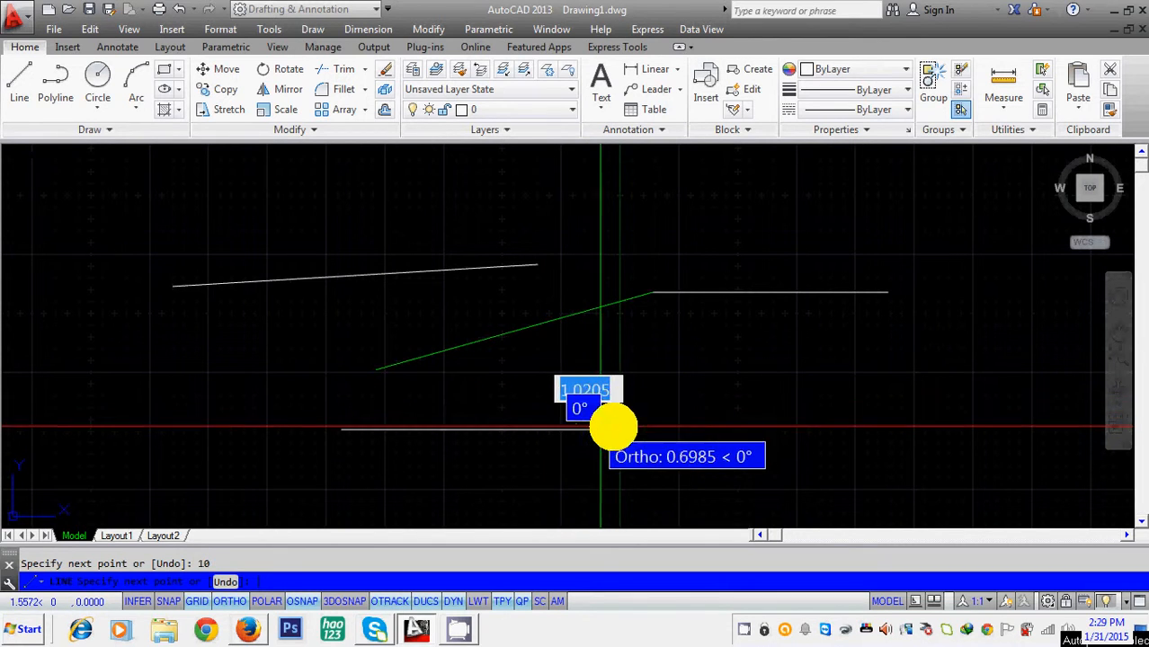
key(Return)
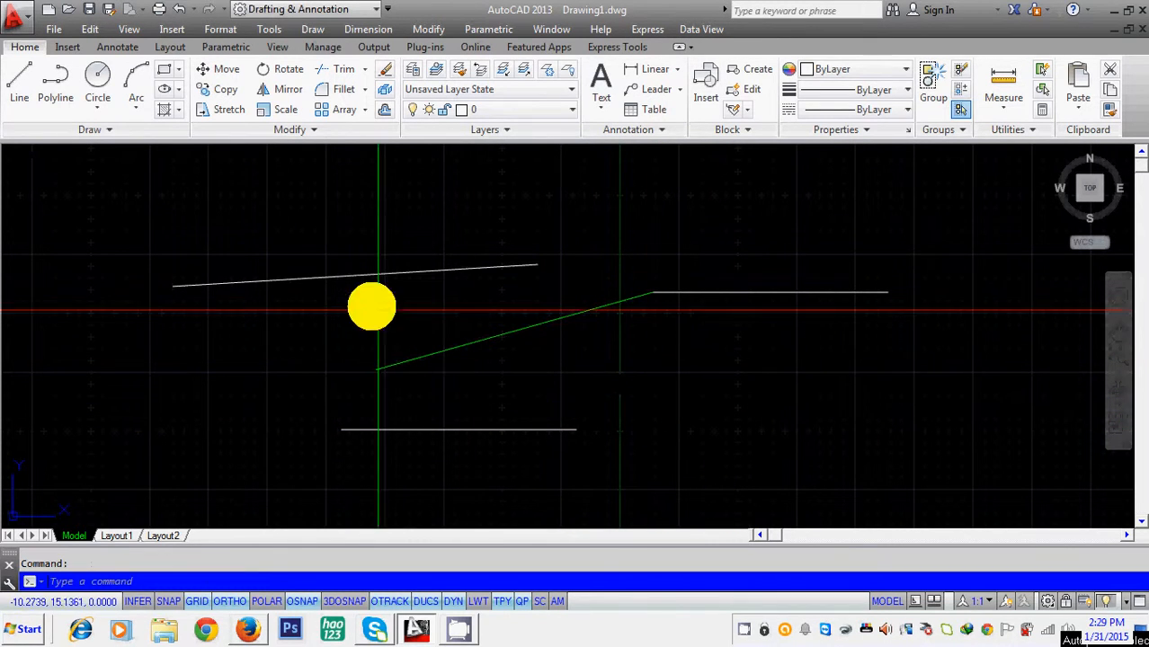
Reopen the drafting options, set the drafting tooltip size to -2, and apply the change
right_click(275, 207)
mouse_move(326, 231)
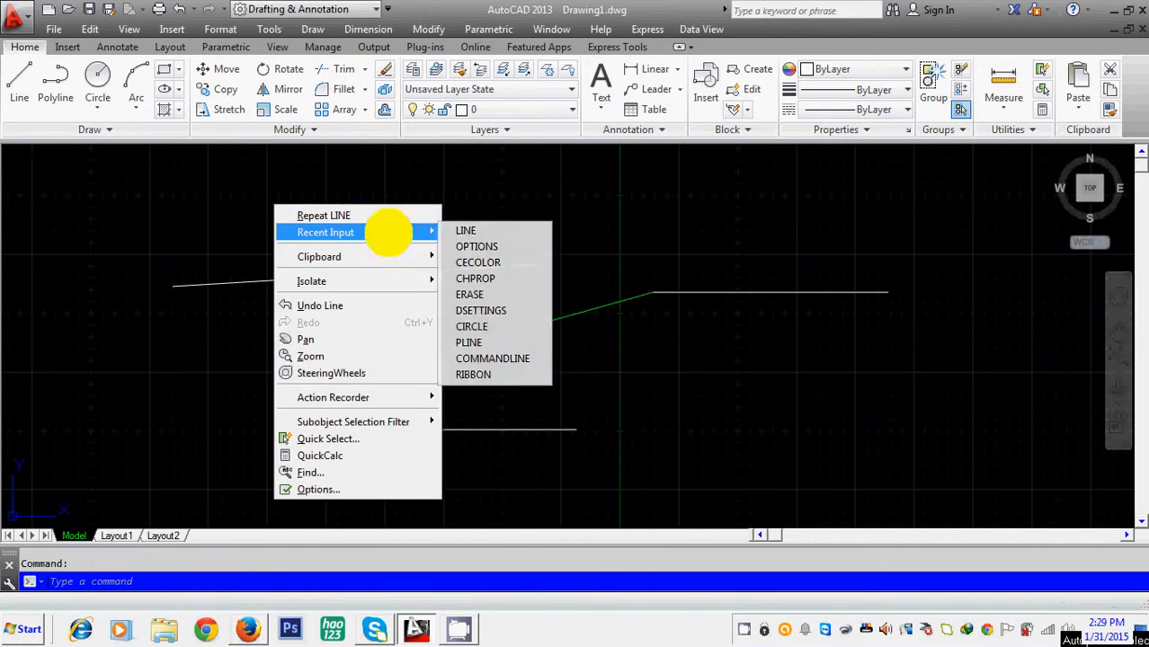
click(472, 246)
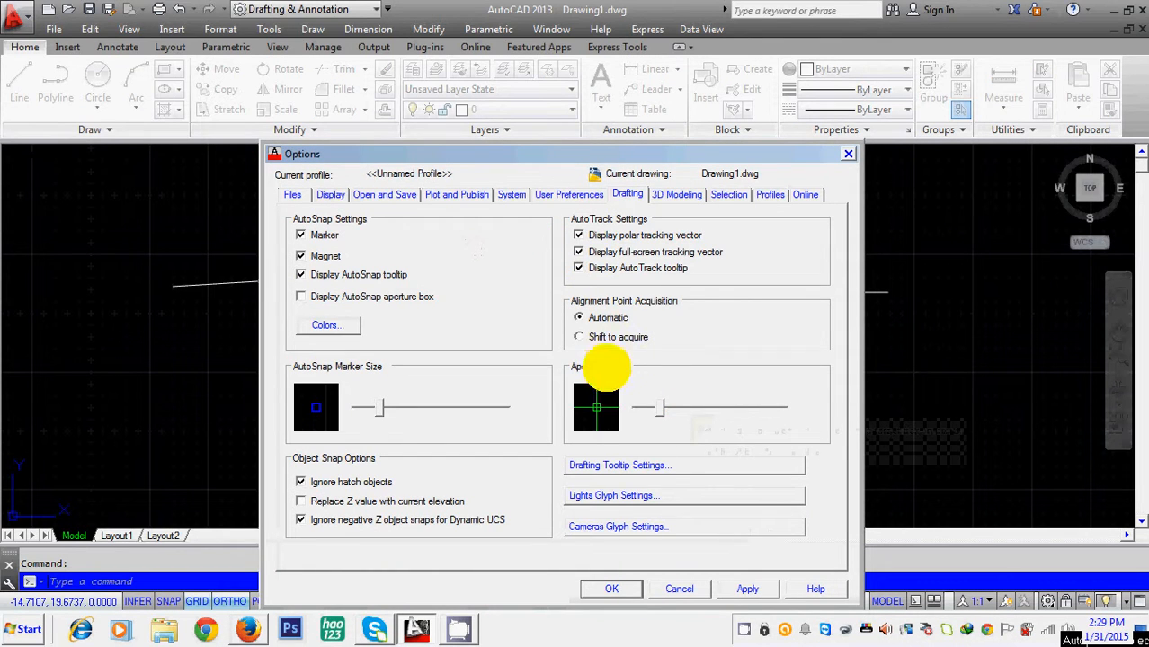
click(657, 464)
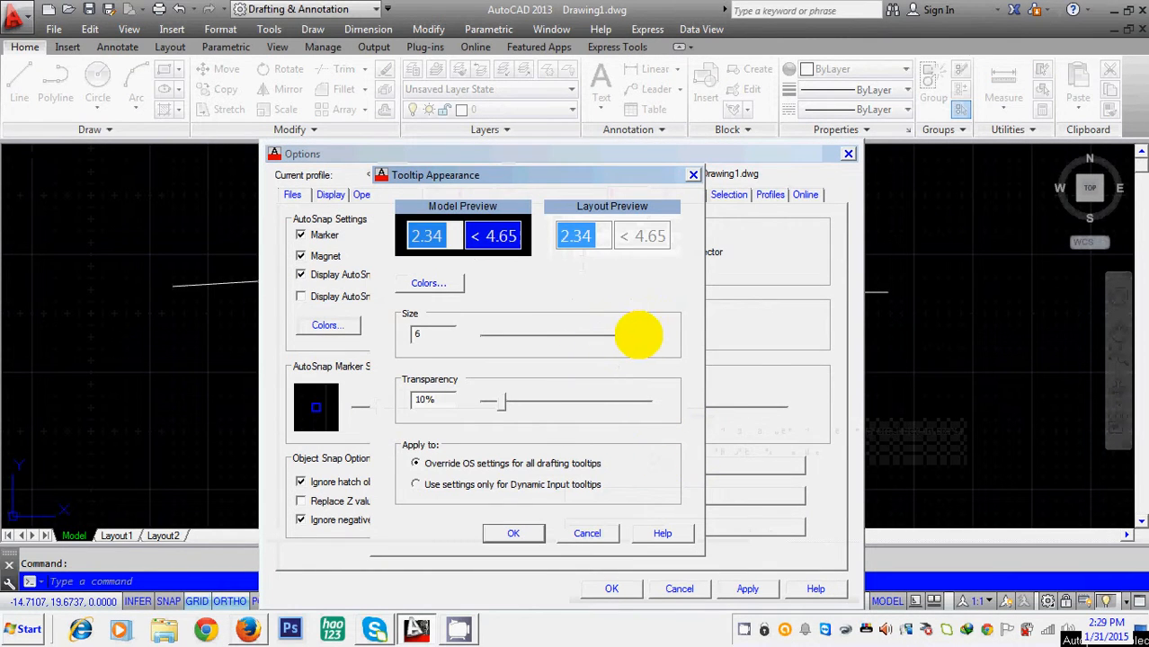
drag(648, 335, 503, 335)
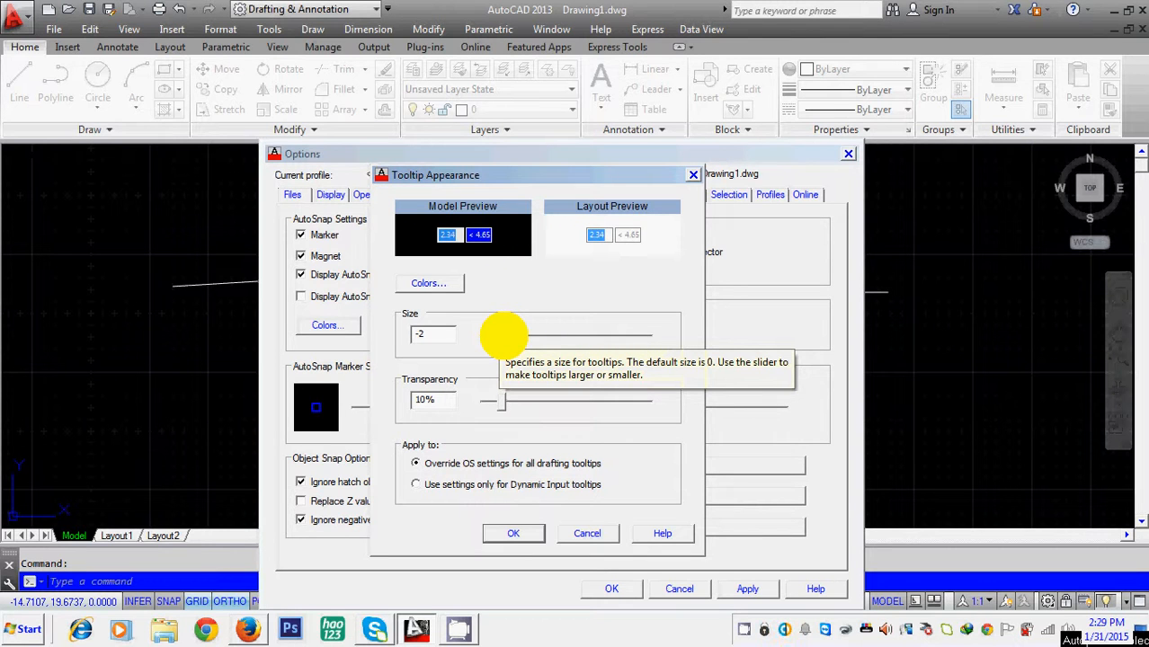
click(514, 533)
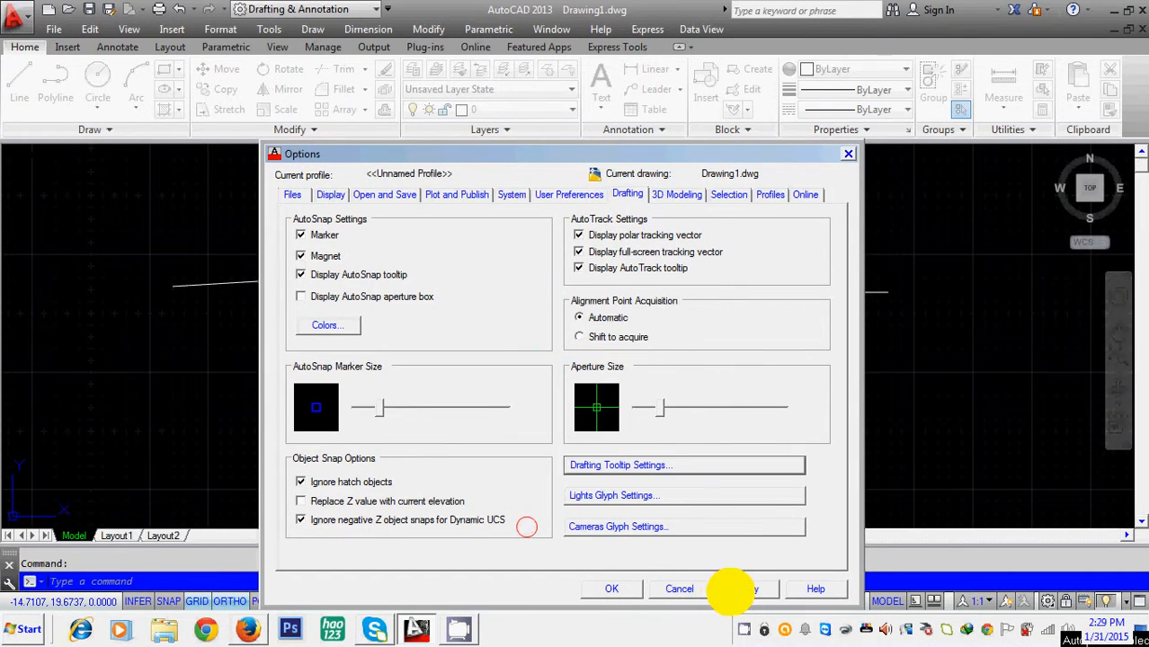
click(735, 589)
click(608, 589)
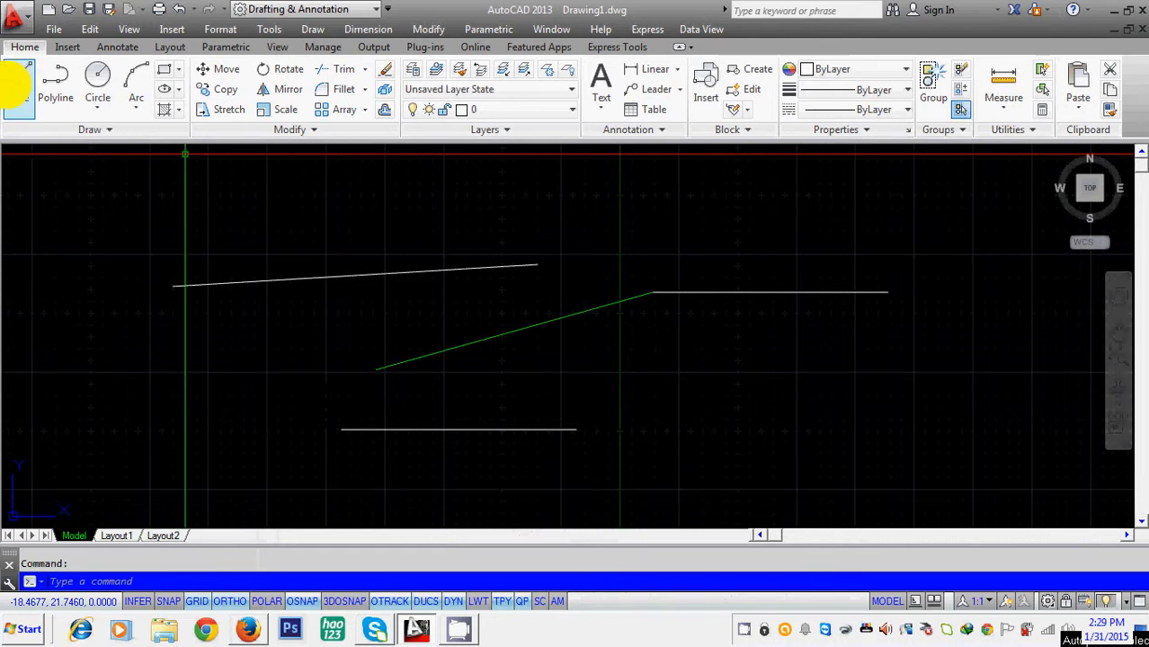
Draw a horizontal line 10 units long above the slanted white line to test the reduced tooltip
click(19, 86)
click(173, 213)
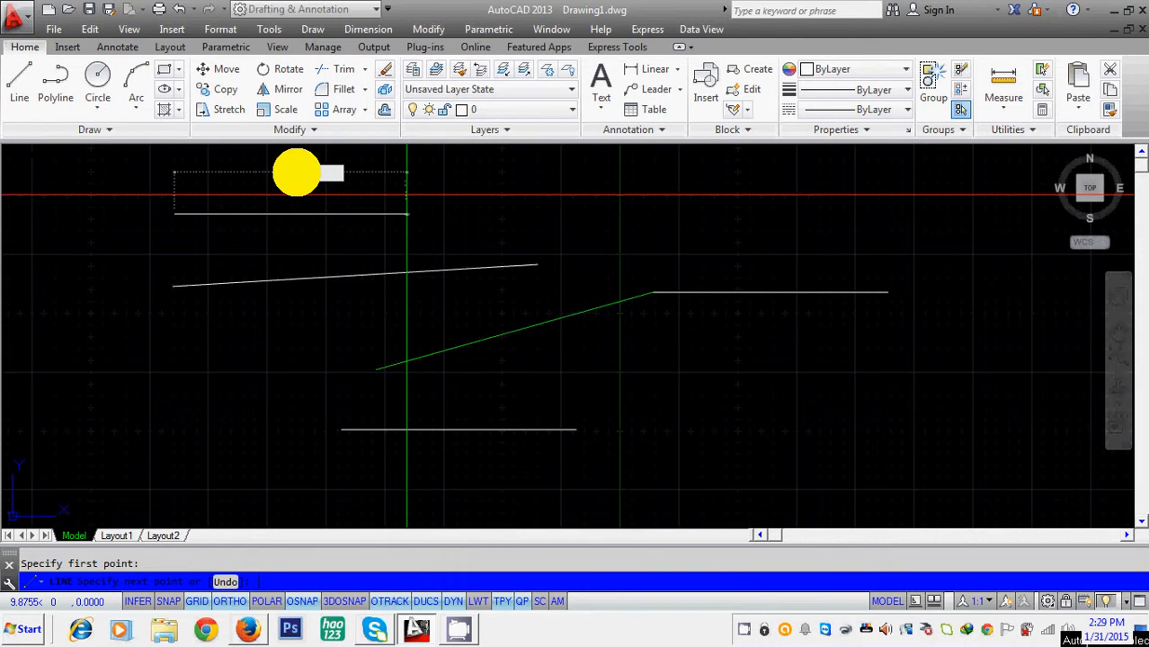
key(Return)
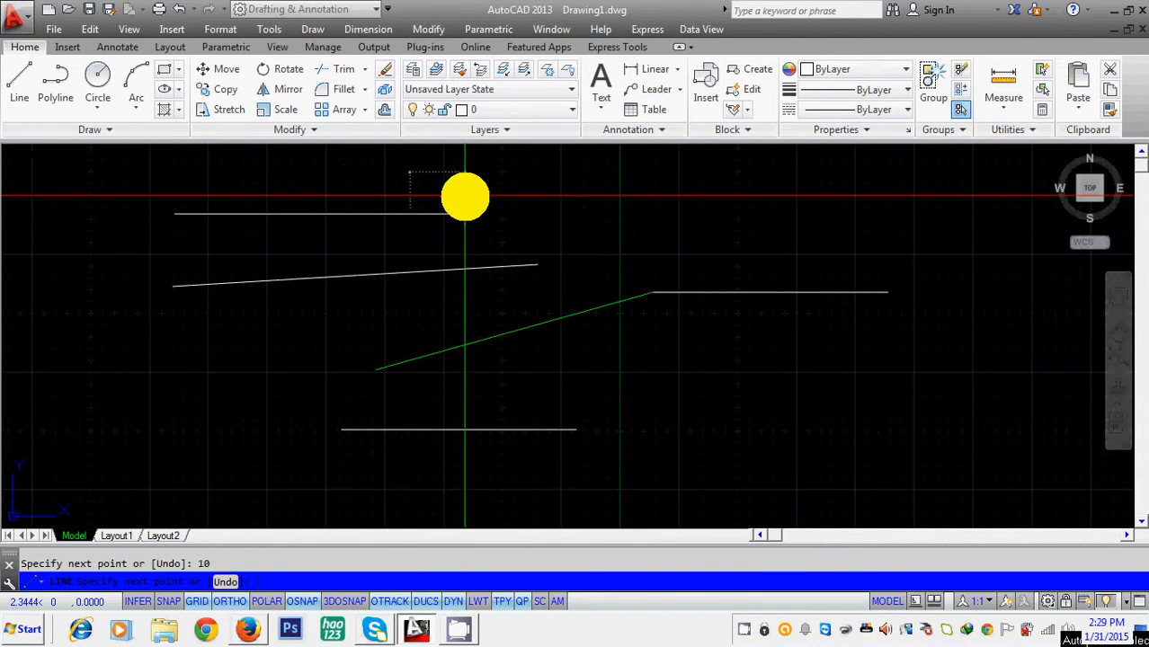
key(Return)
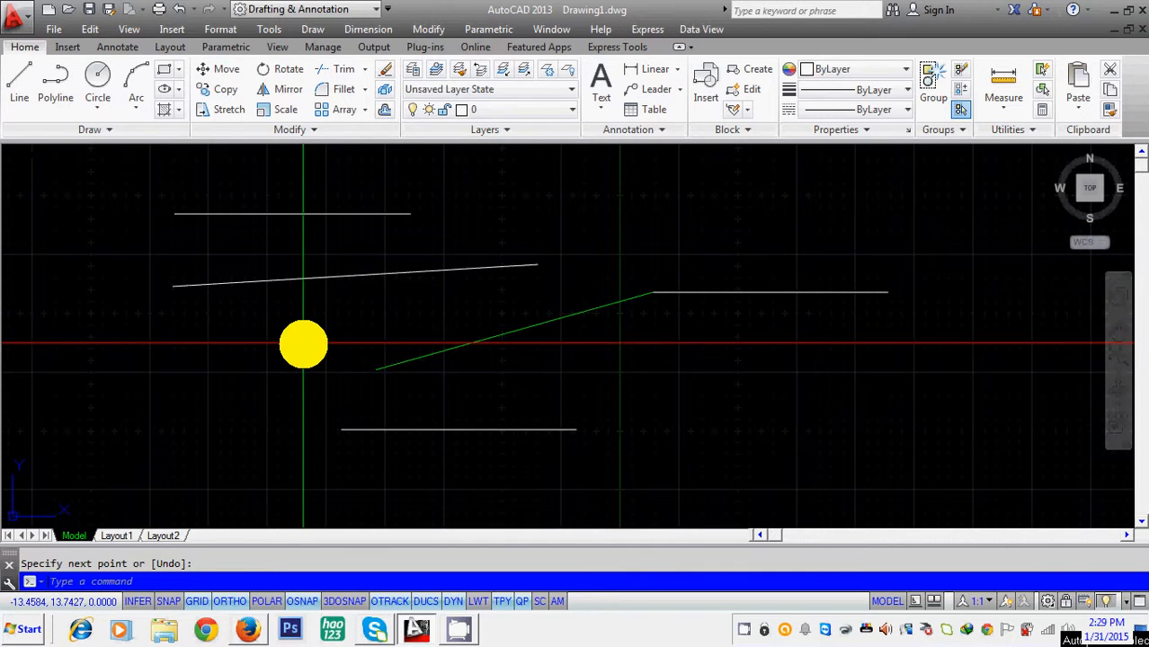
Set the drafting tooltip size to 0 and its transparency to 82% in the tooltip appearance settings, and accept the options
right_click(306, 340)
mouse_move(360, 73)
click(503, 85)
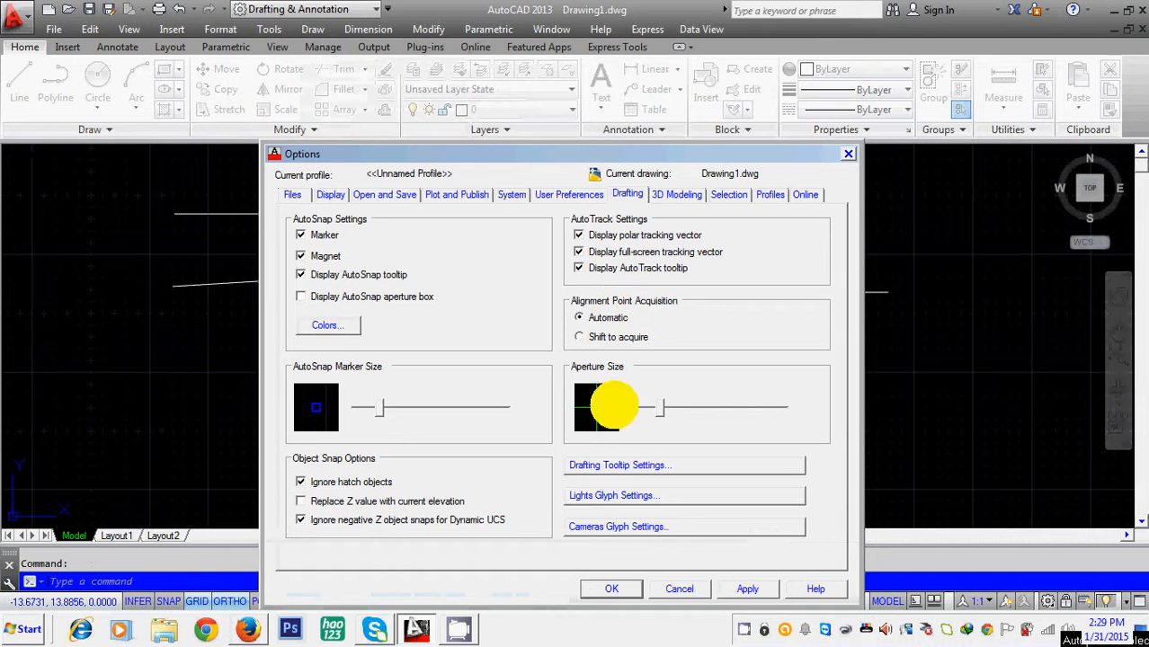
click(606, 465)
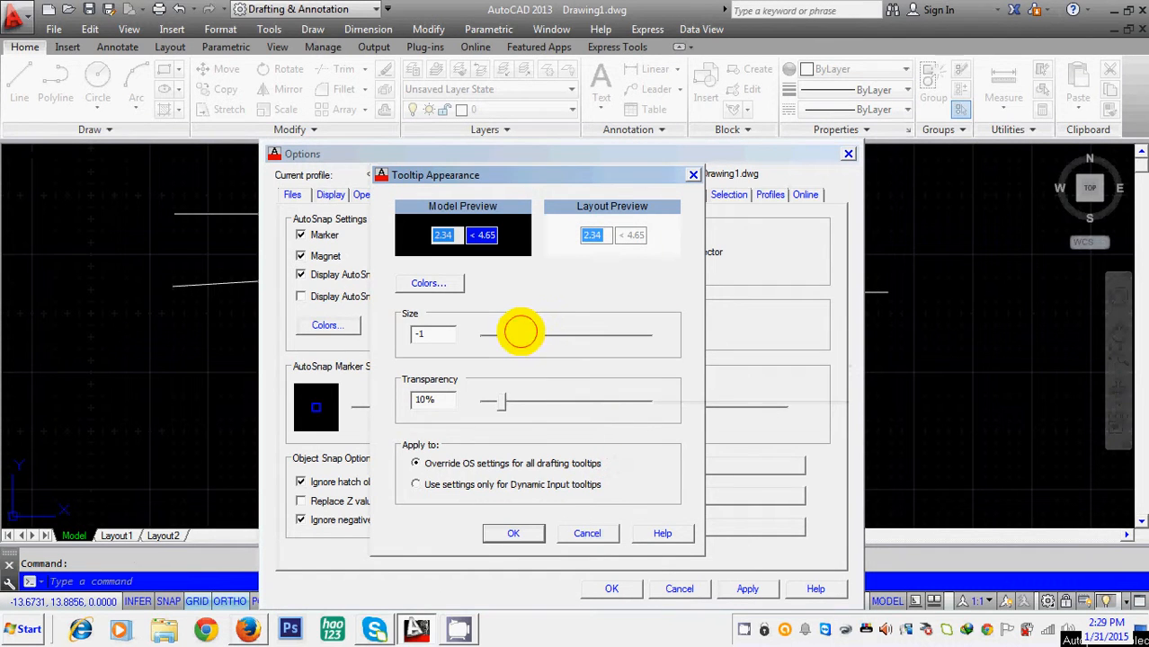
drag(521, 332, 556, 334)
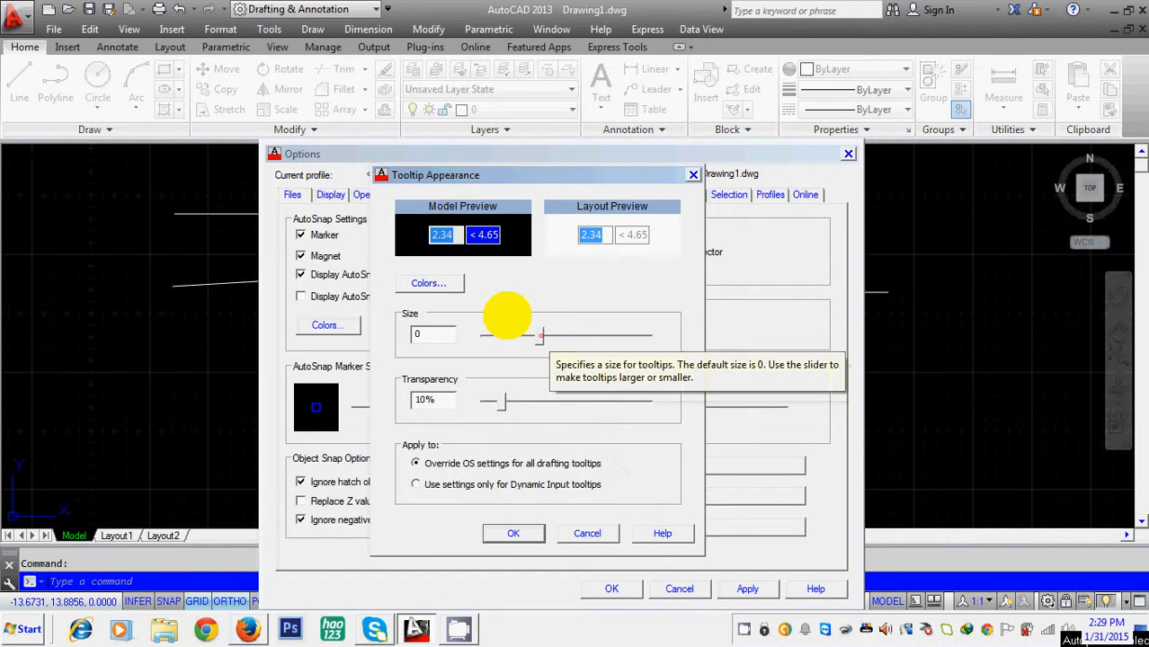
click(540, 335)
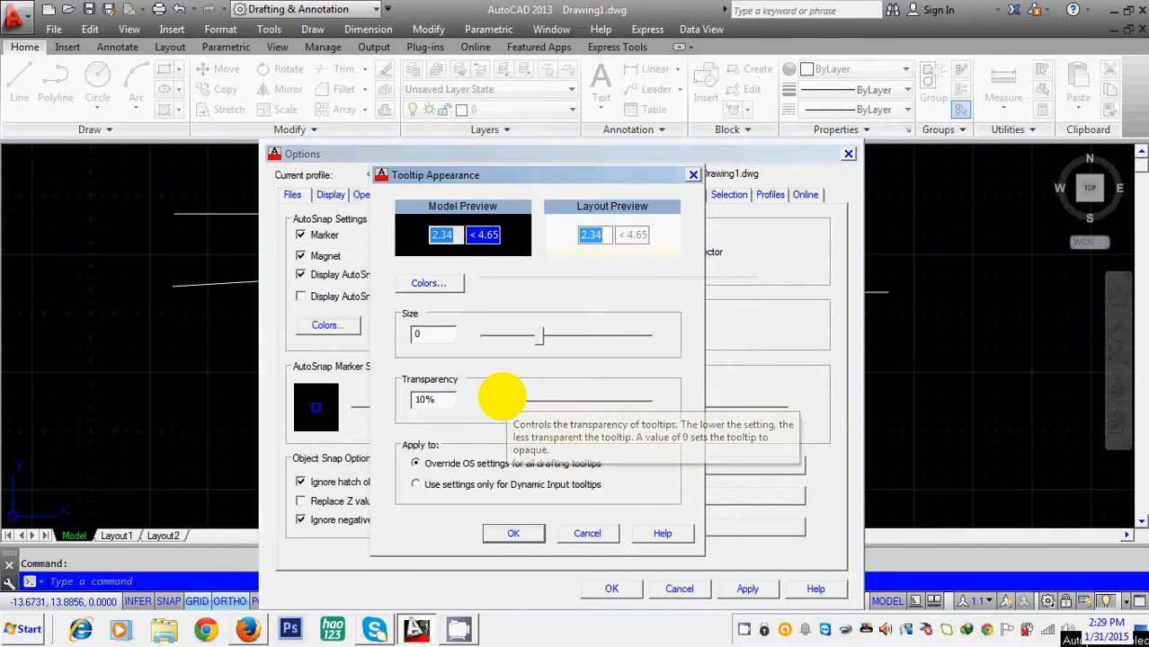
drag(500, 396, 635, 399)
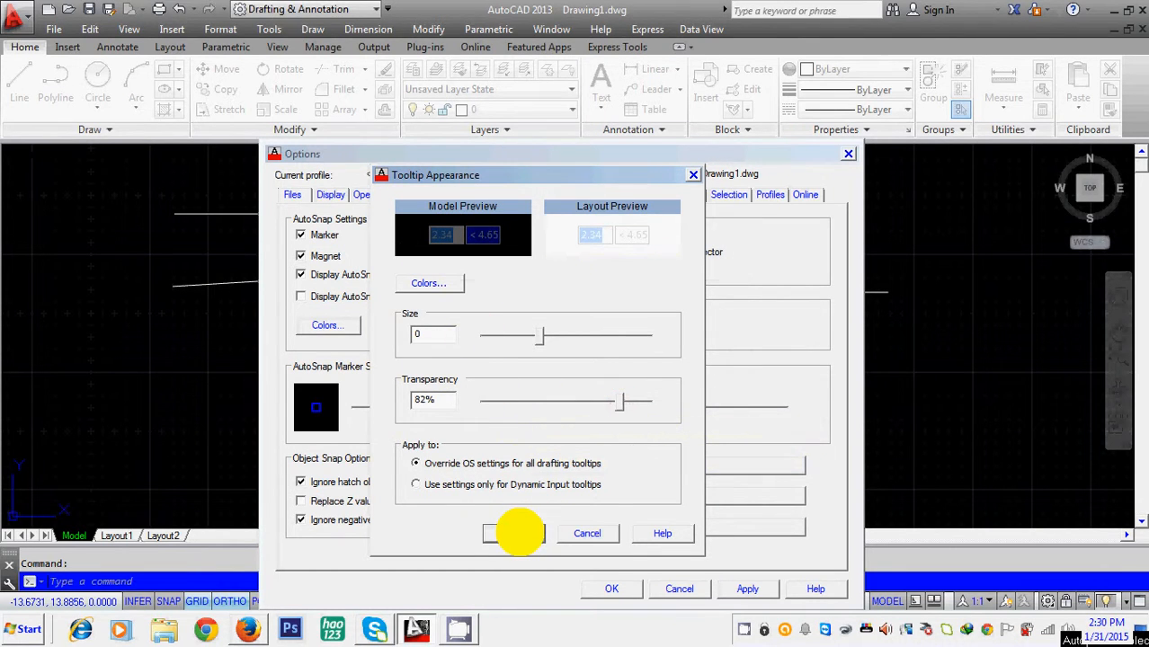
click(519, 533)
click(601, 592)
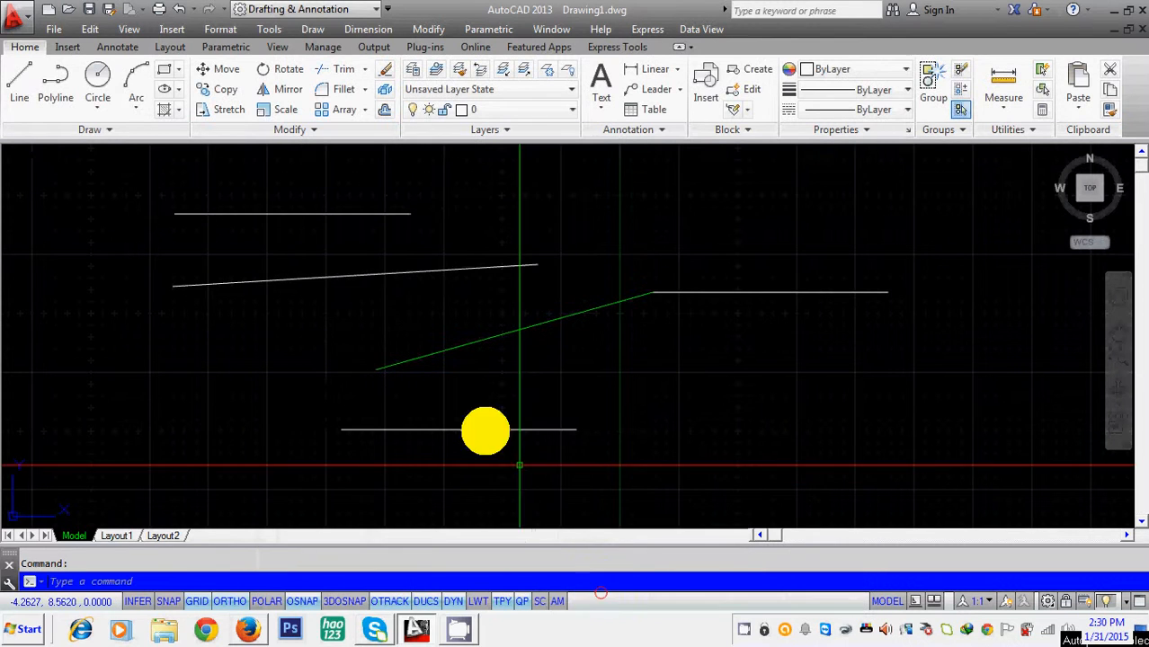
Draw a short horizontal line just above the horizontal white line at the green line's end to test the transparent tooltip
click(16, 78)
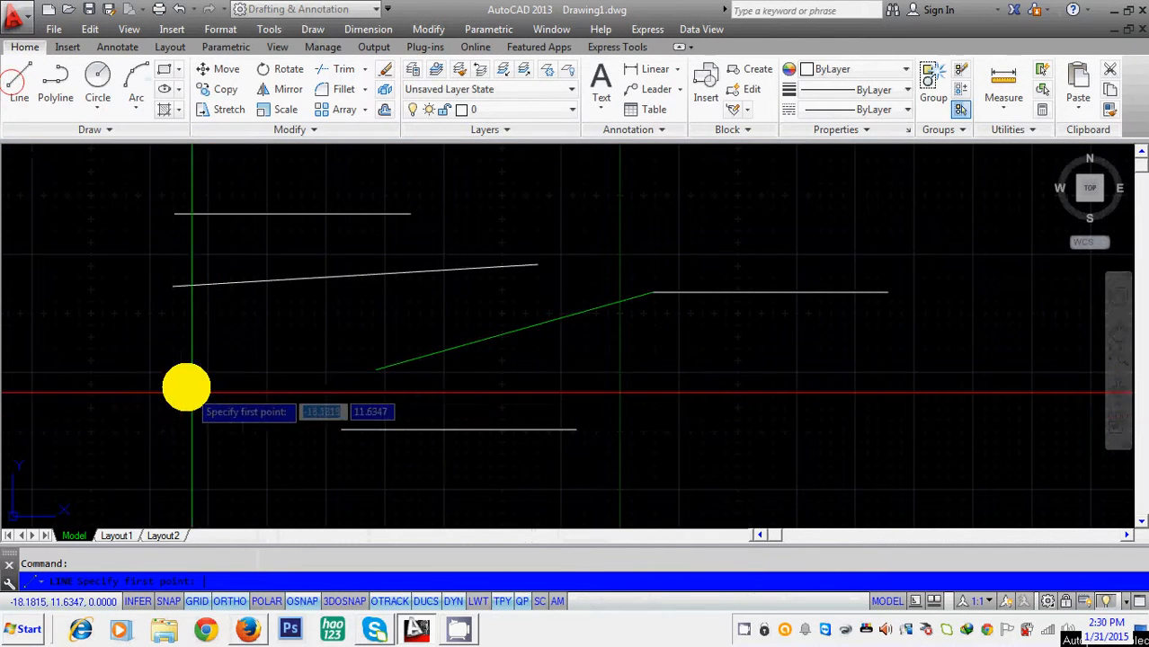
click(650, 241)
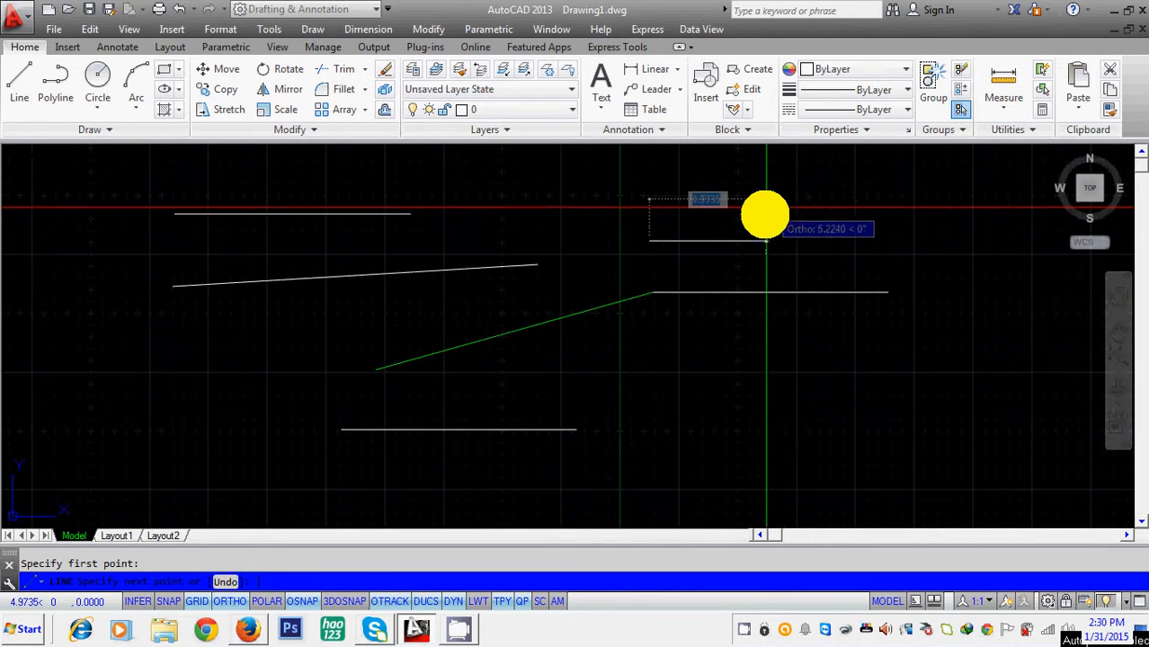
click(785, 237)
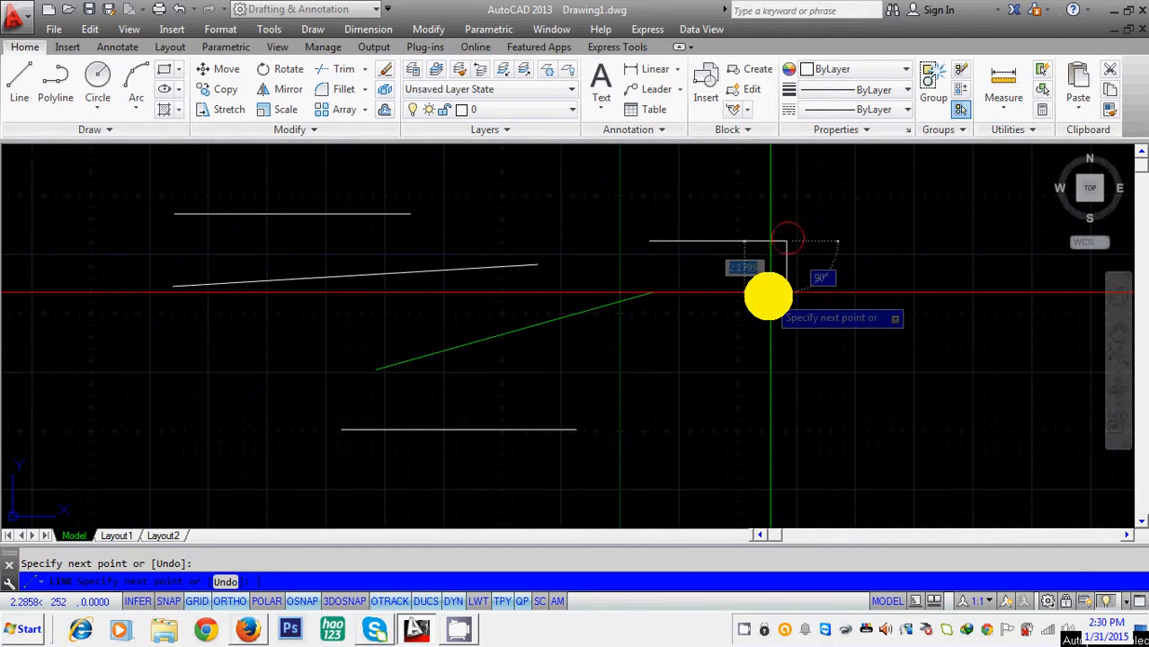
key(Return)
Lower the drafting tooltip transparency to 2% in the tooltip appearance settings and apply the options
right_click(687, 332)
mouse_move(809, 66)
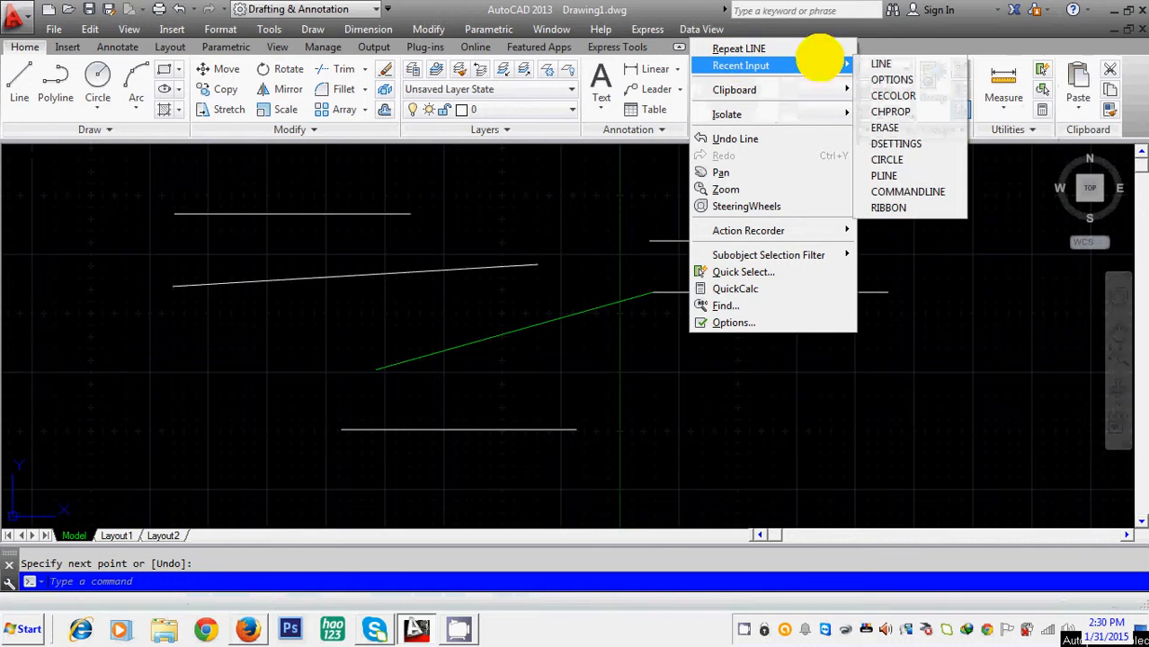
click(734, 323)
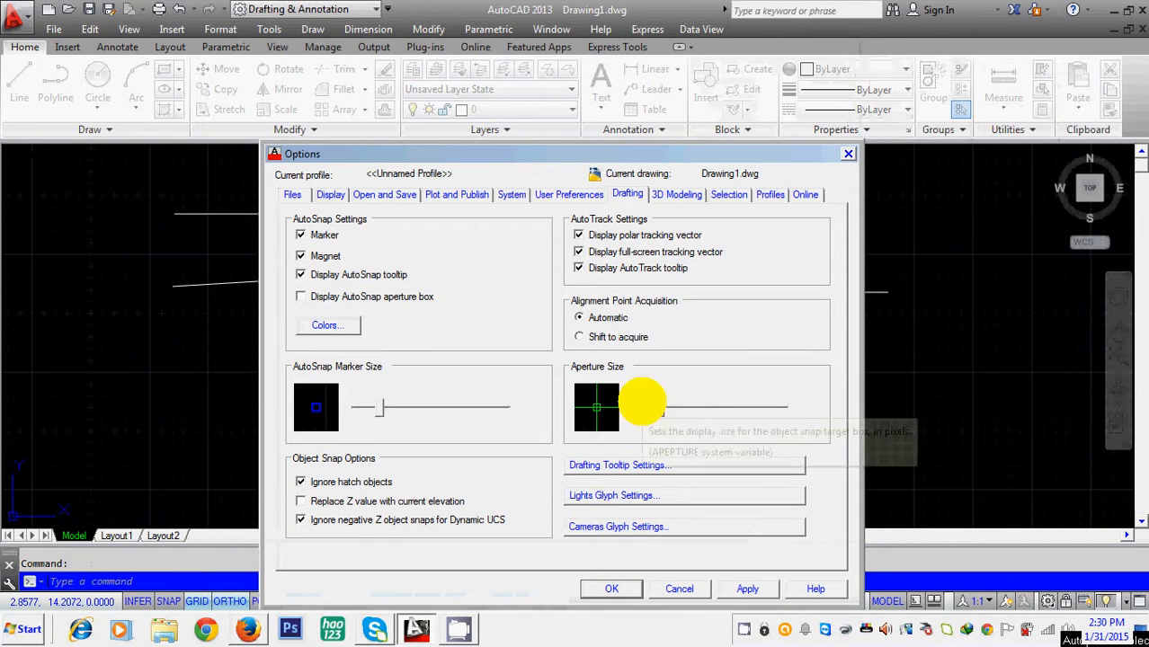
click(659, 465)
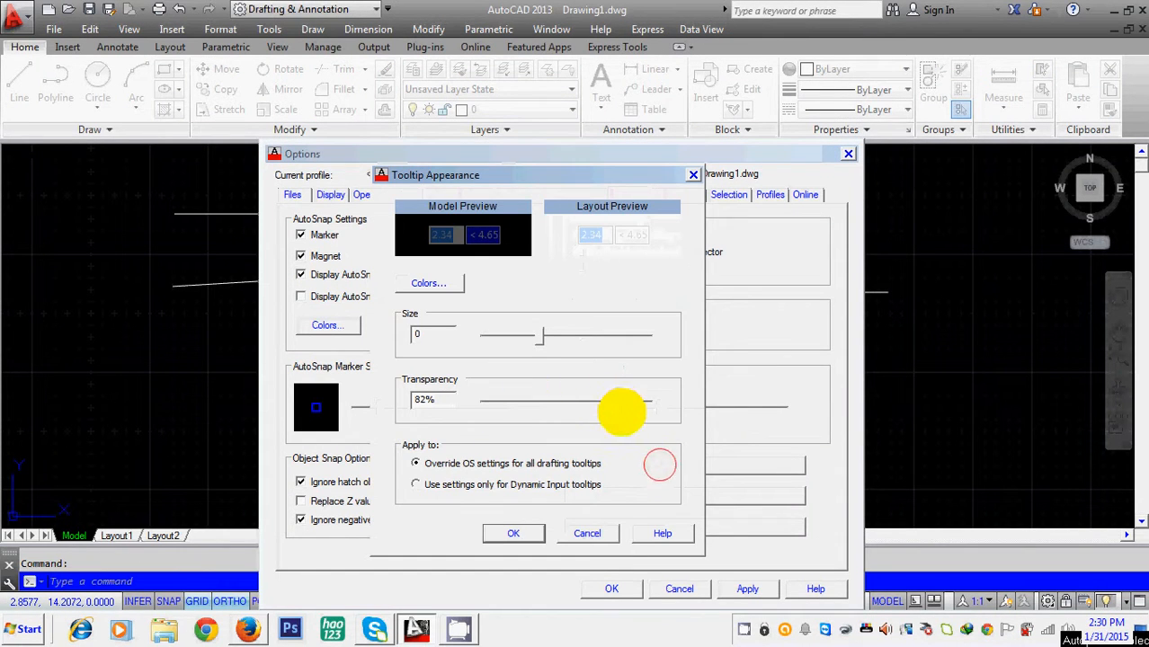
drag(618, 404, 483, 395)
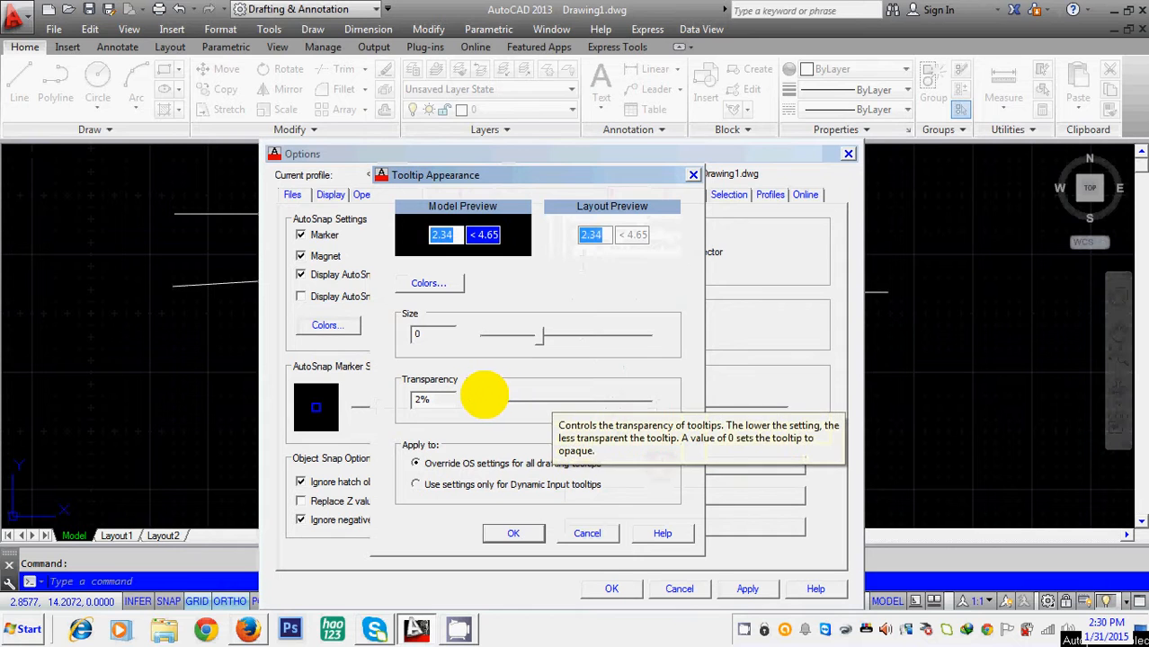
click(516, 532)
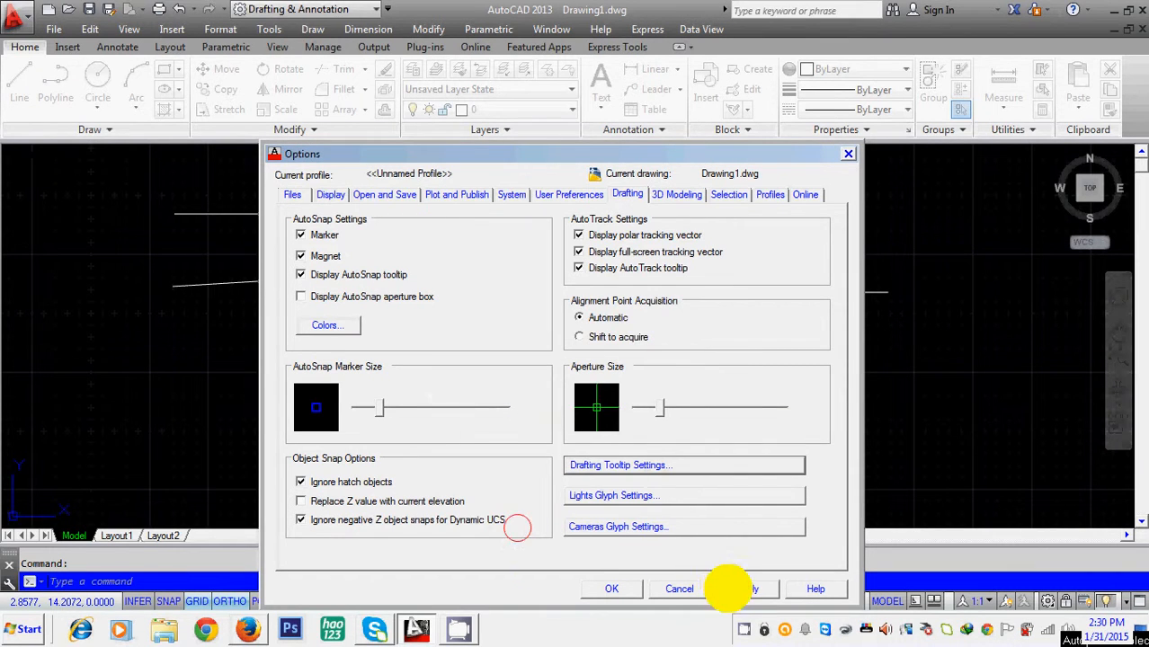
click(726, 590)
click(609, 590)
Check the drafting tooltip's appearance with a trial line below the horizontal line at the green line's end, and cancel it
click(19, 79)
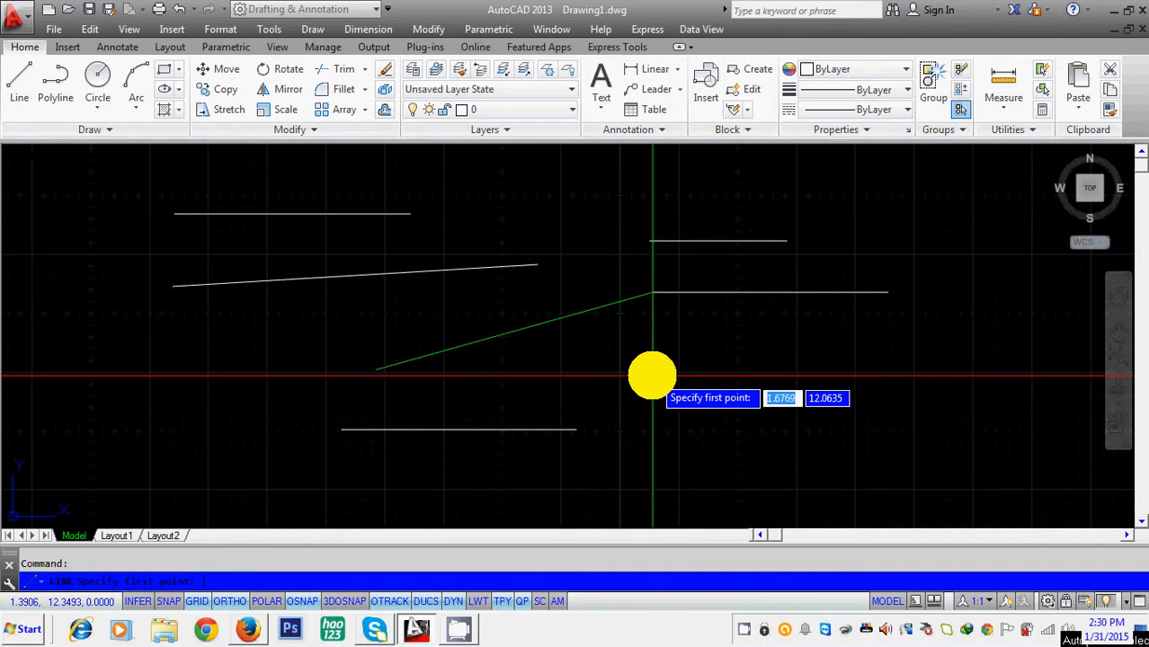
click(674, 360)
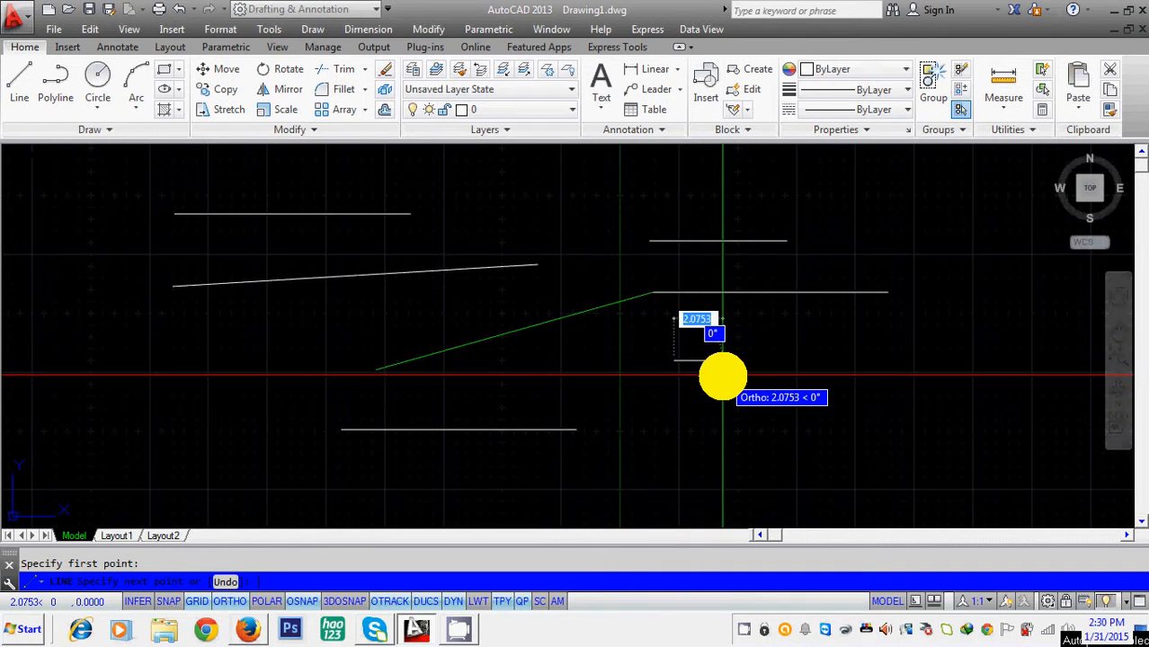
key(Escape)
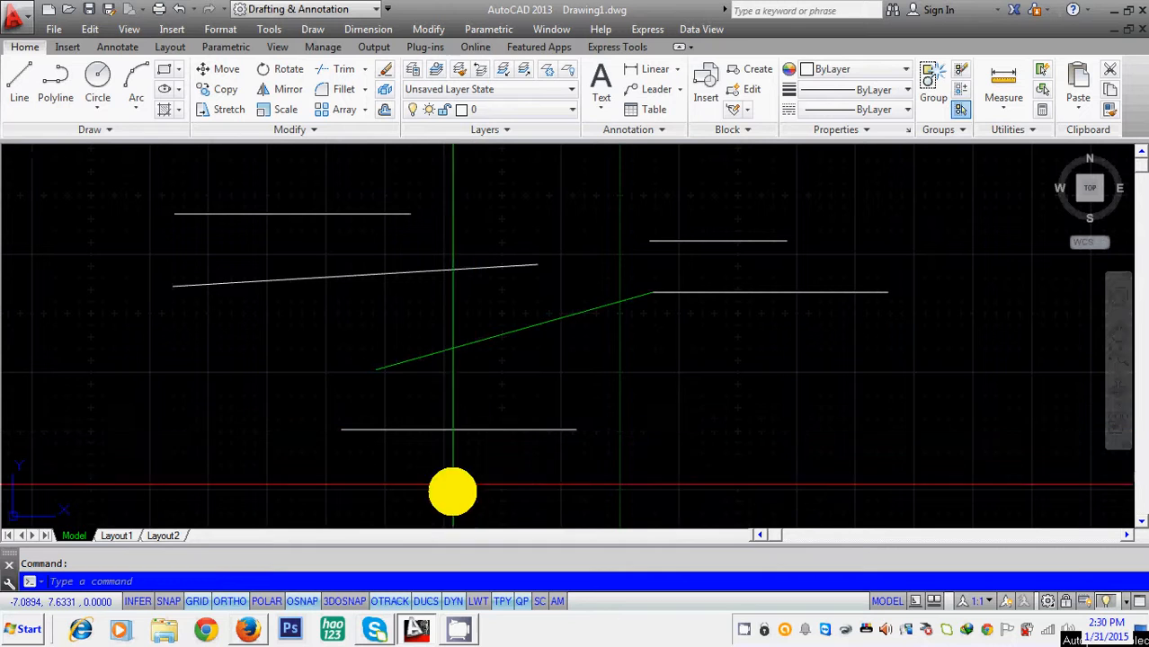
Reopen the drafting options and look through the lights glyph and cameras glyph settings without changing them
right_click(654, 368)
mouse_move(694, 104)
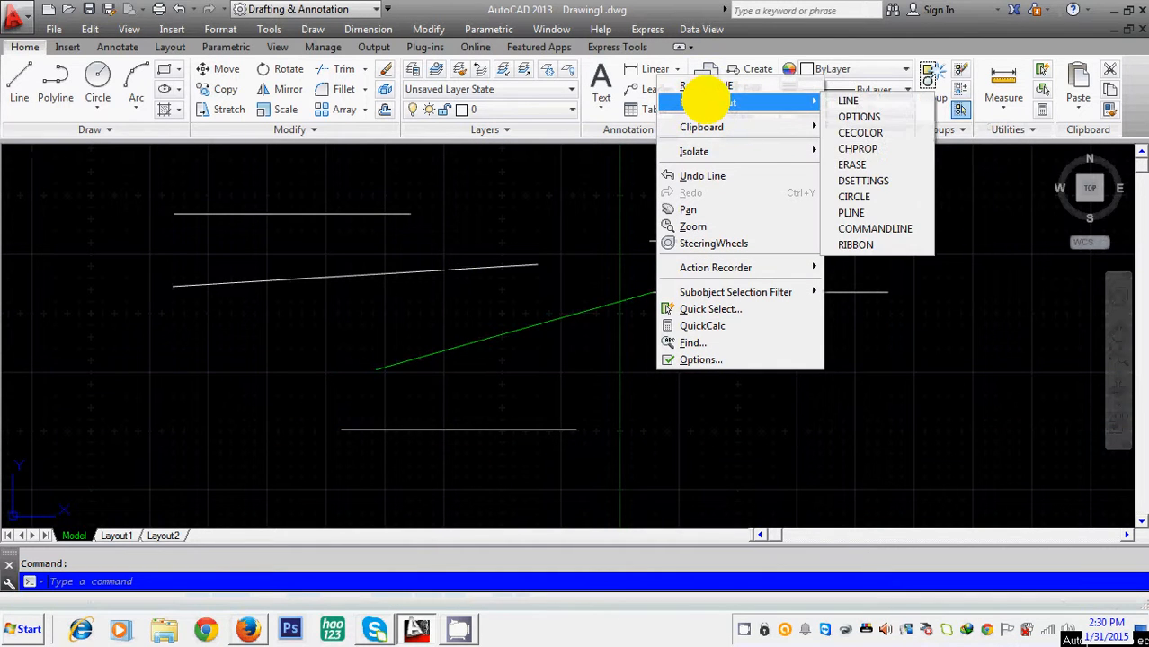
click(826, 108)
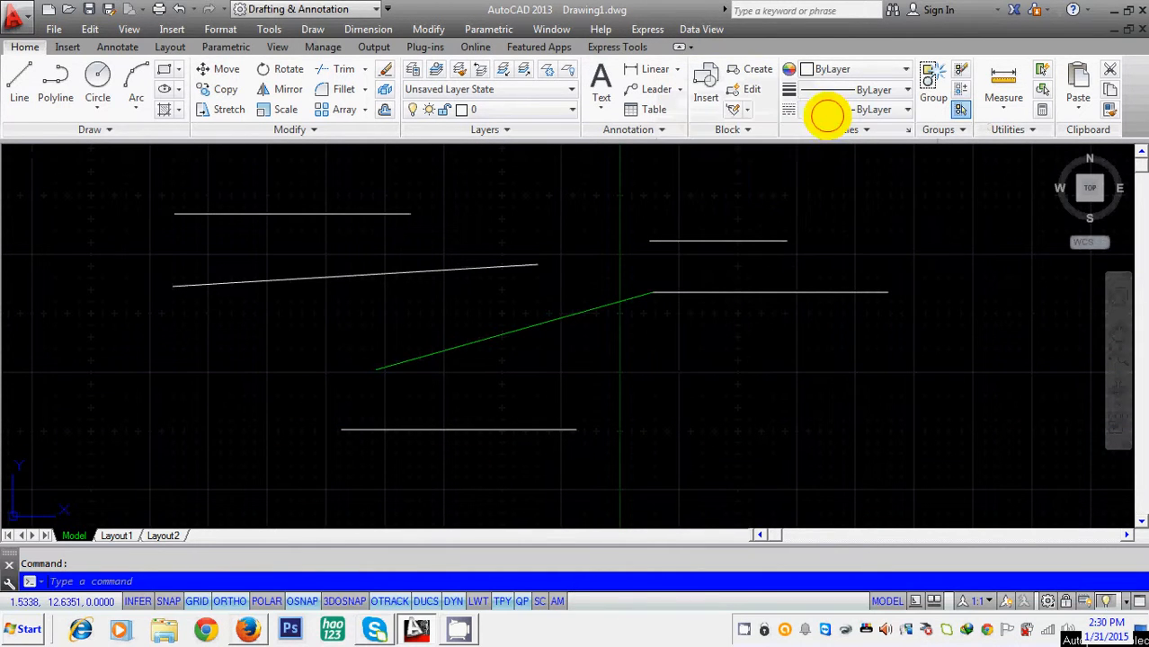
click(827, 110)
right_click(762, 377)
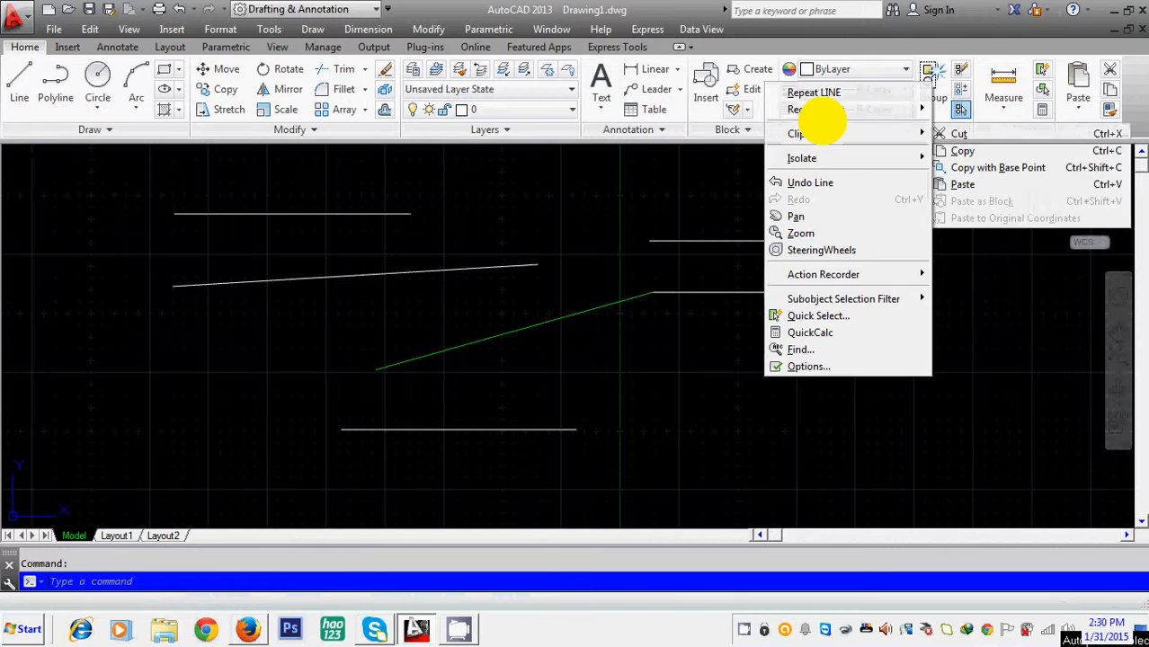
mouse_move(815, 109)
click(957, 124)
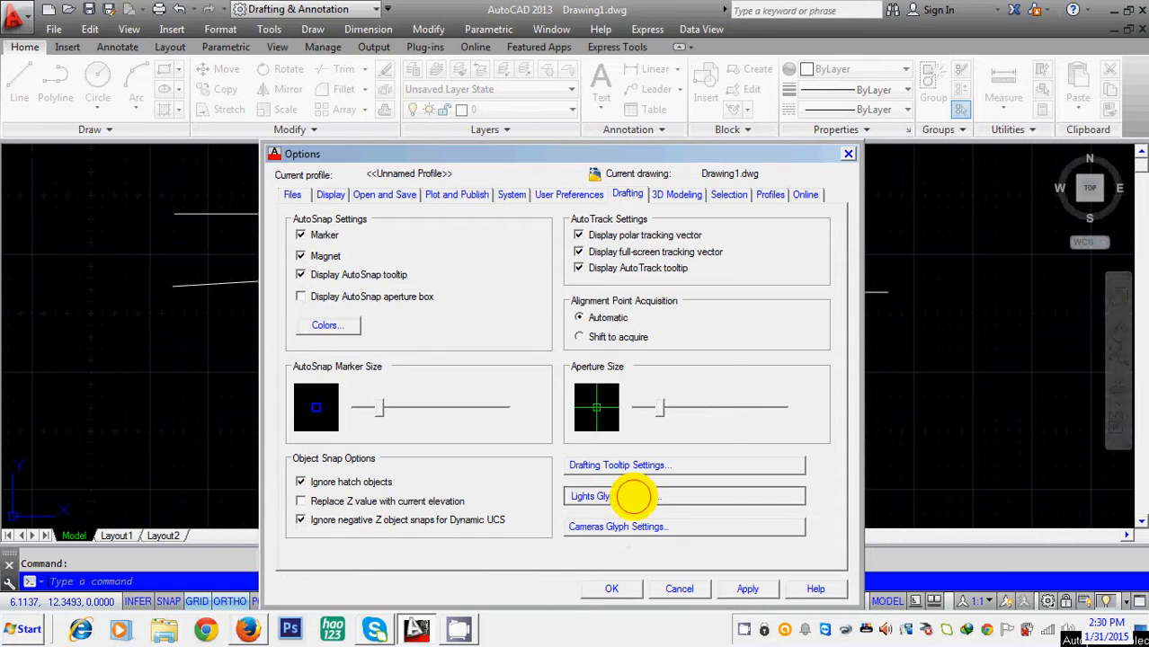
click(639, 495)
click(492, 437)
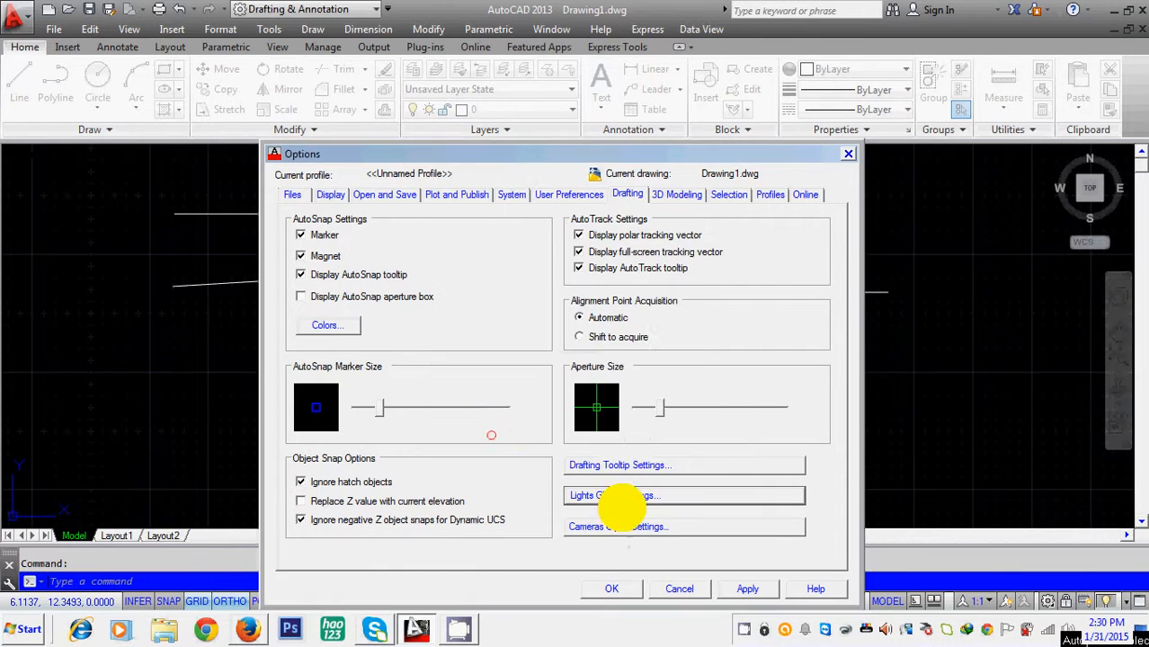
click(636, 520)
click(503, 451)
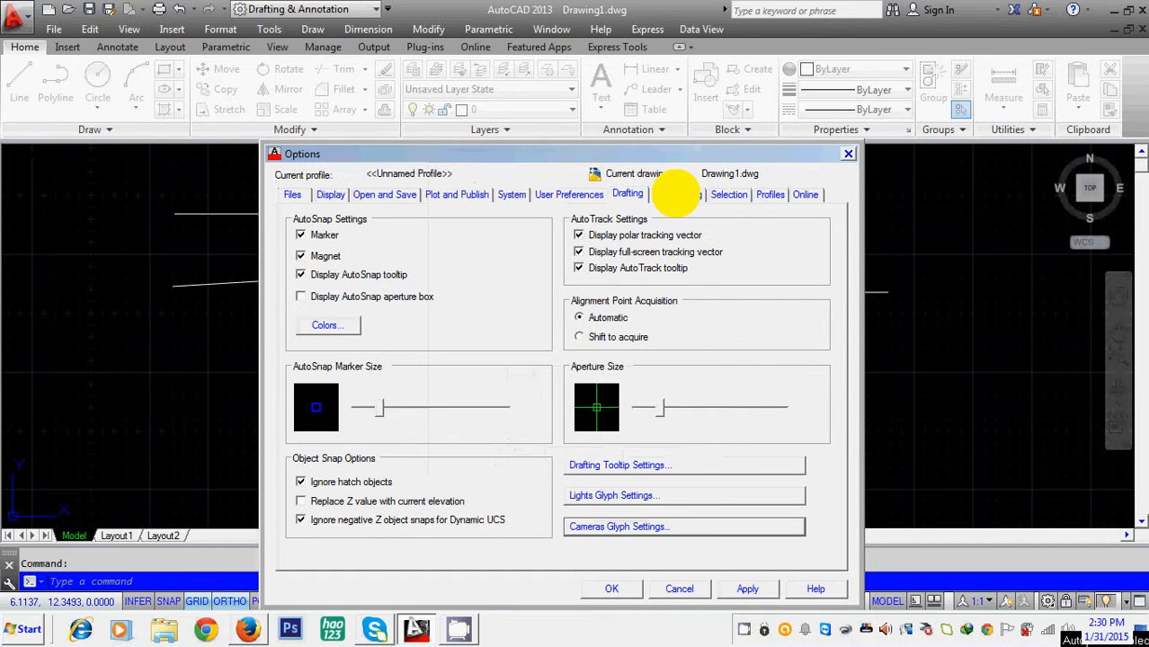
Look over the 3D modeling options, enlarge the pickbox to nearly its maximum size in the selection options, and accept the options
click(676, 195)
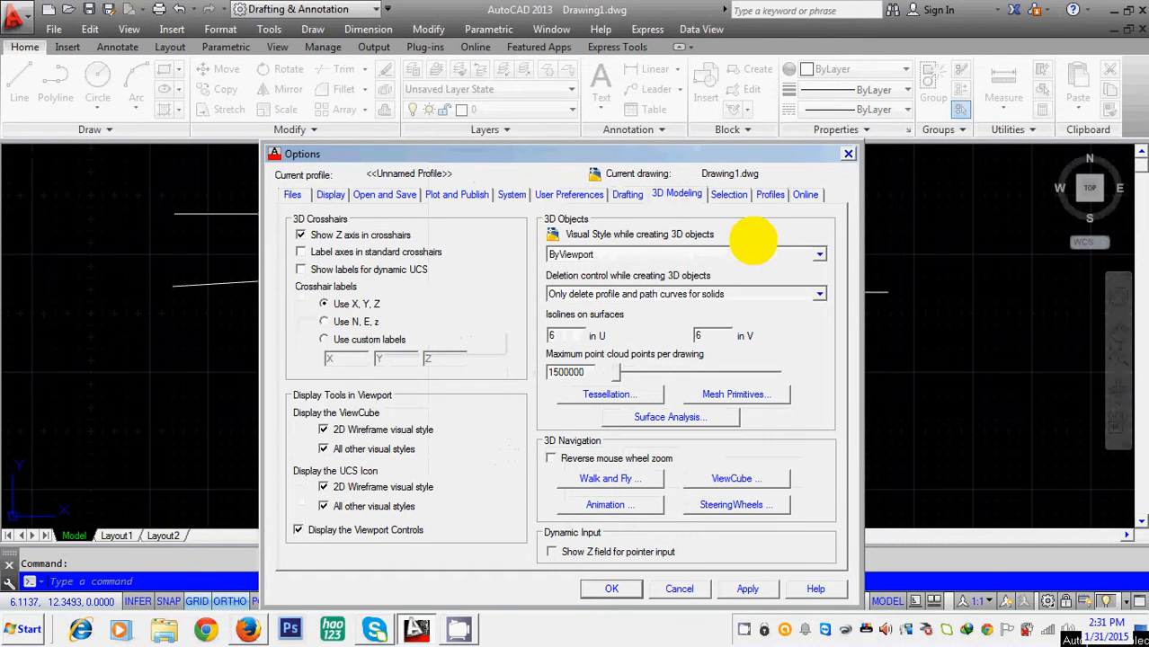
click(730, 194)
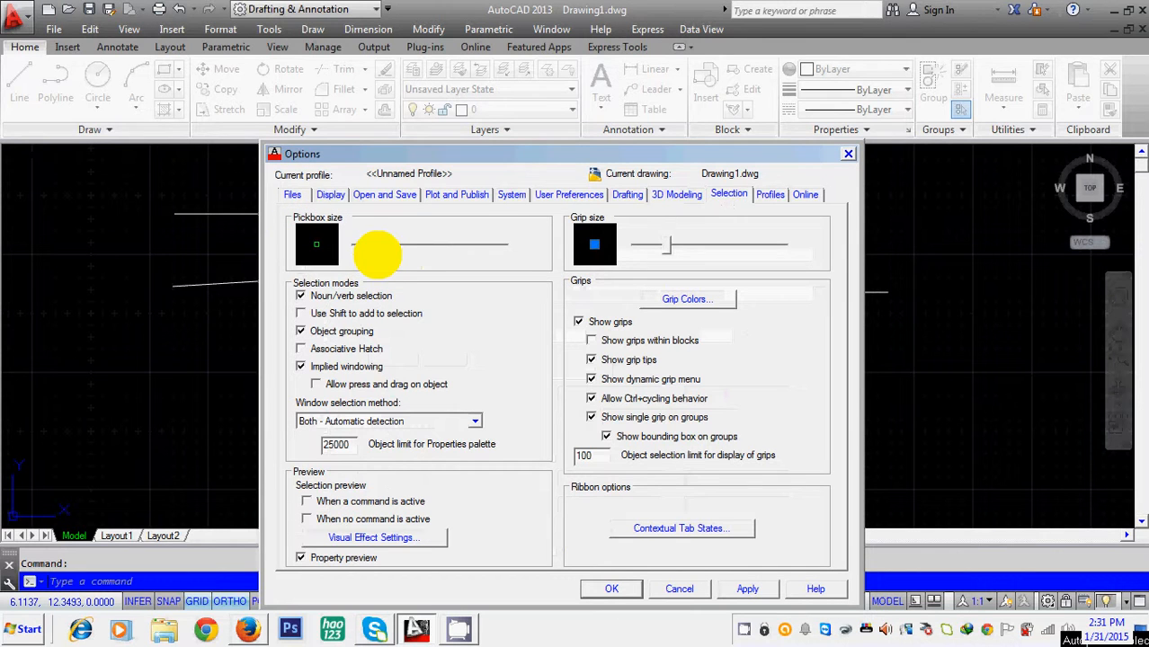
drag(404, 249, 458, 249)
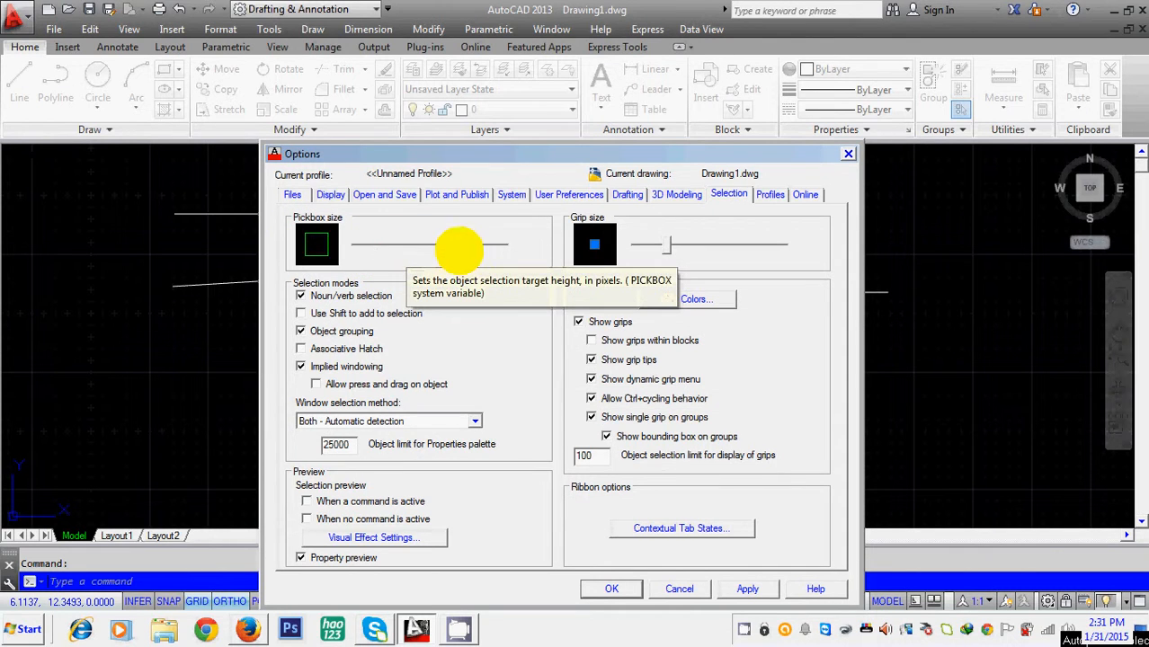
drag(370, 249, 489, 251)
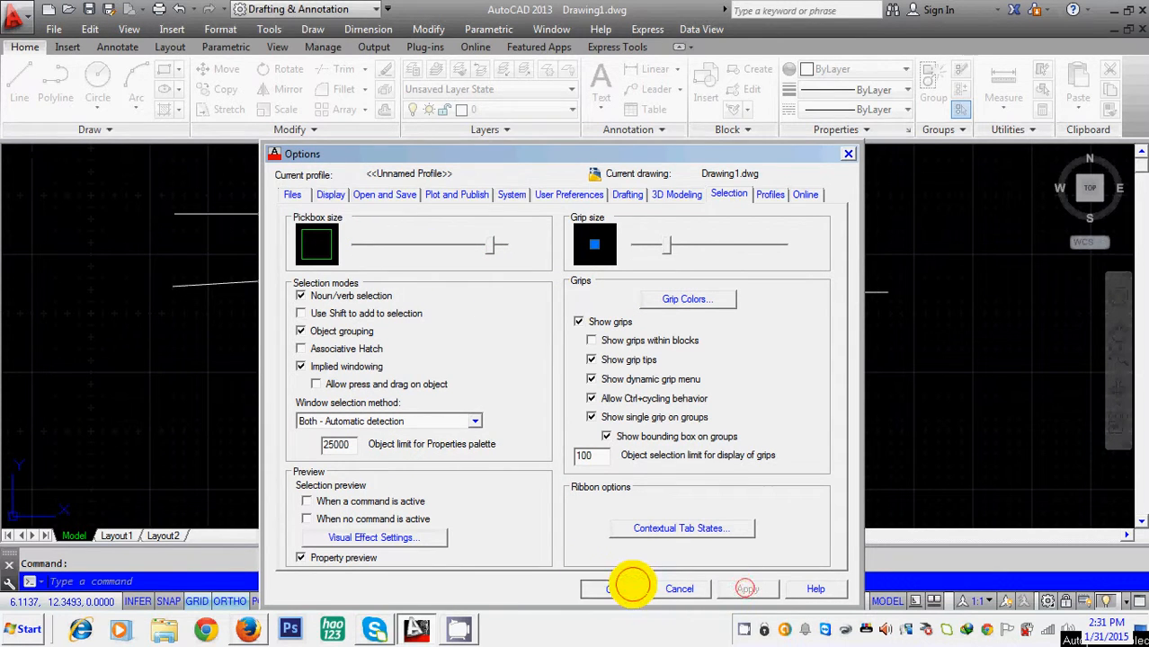
click(632, 584)
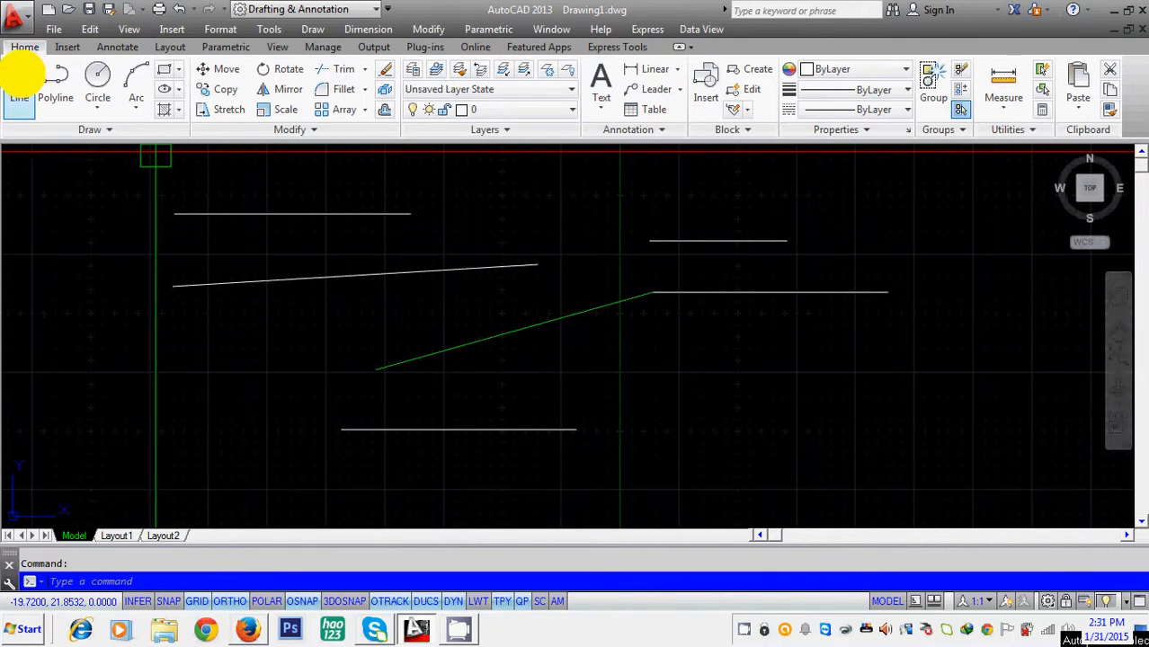
Draw a line horizontally from the upper horizontal line's end, turn Ortho off, and continue it to the short horizontal line's far end
click(21, 76)
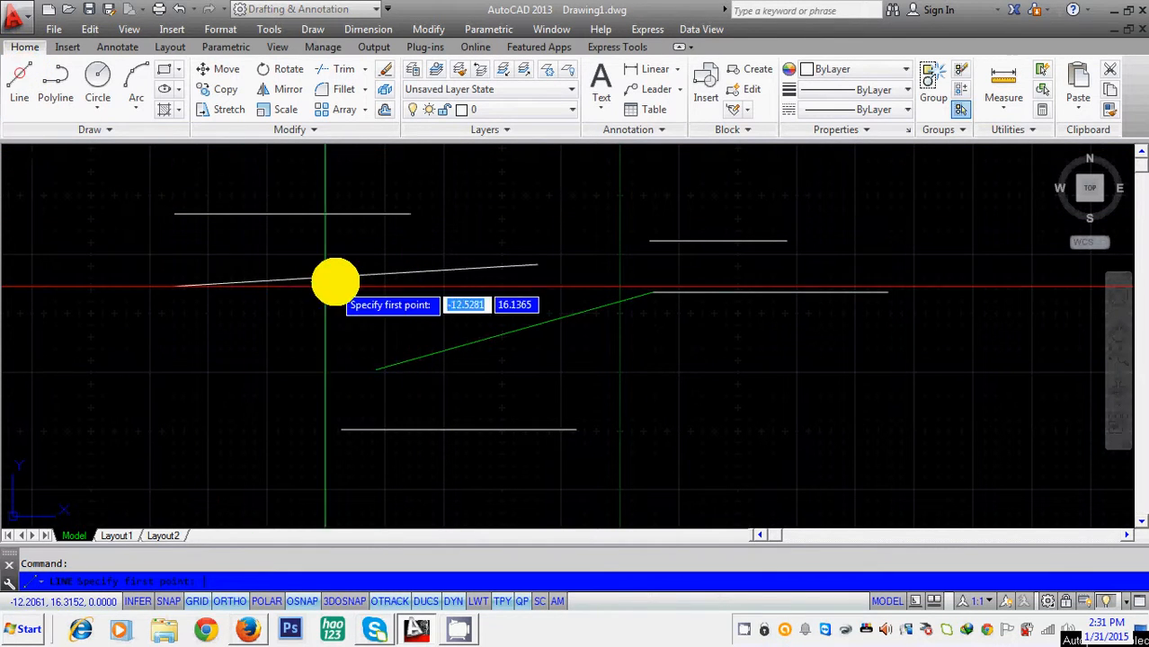
click(411, 214)
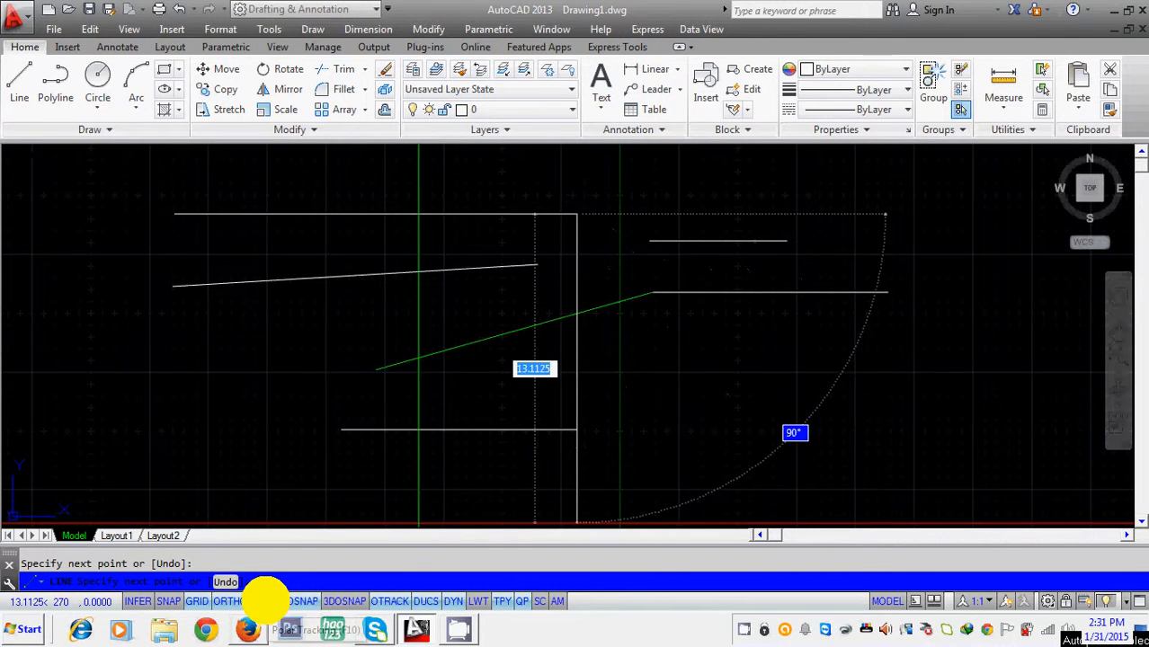
click(230, 602)
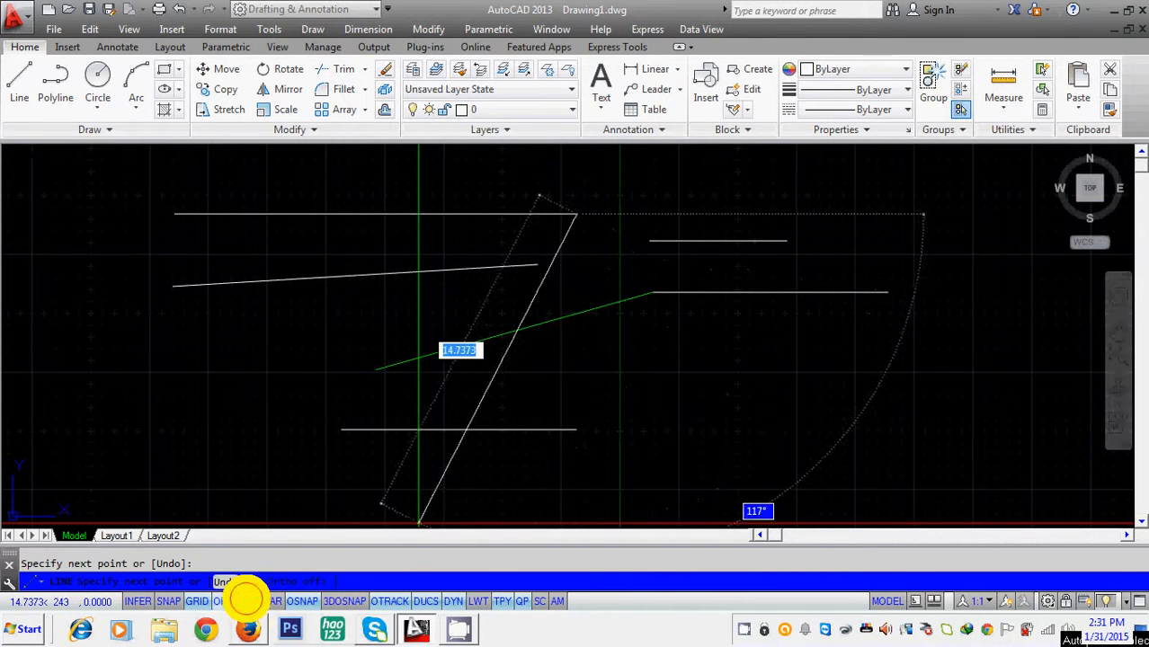
click(785, 240)
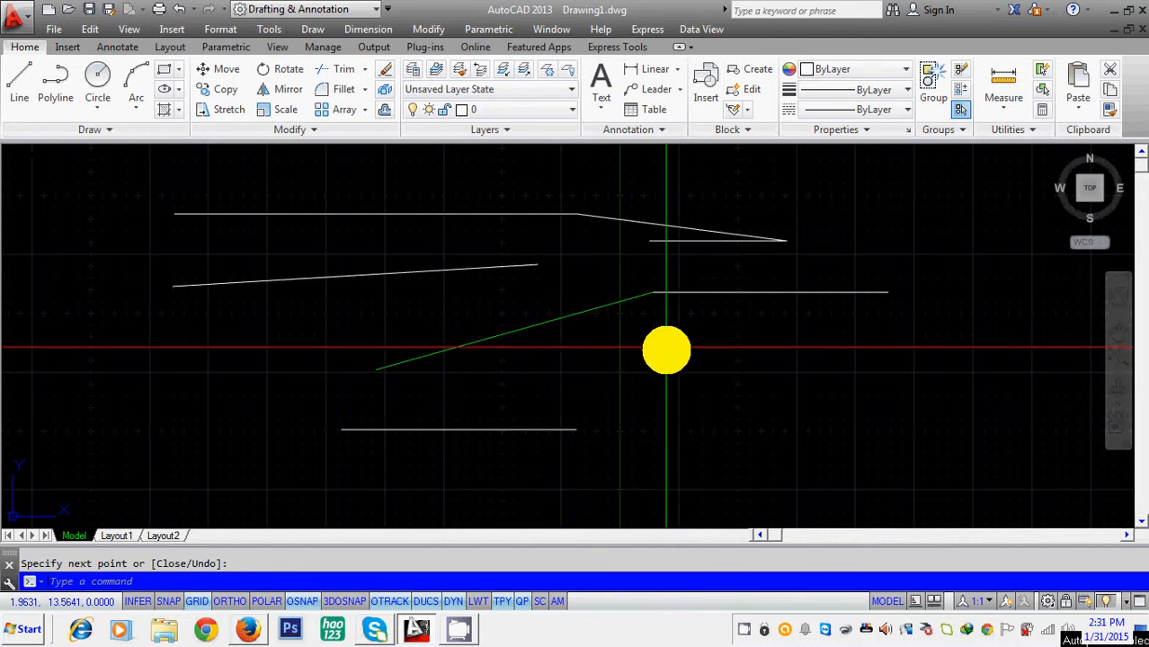
Reduce the pickbox to a medium size, enlarge the grips to nearly their maximum size in the selection options, and apply the changes
right_click(669, 352)
mouse_move(795, 86)
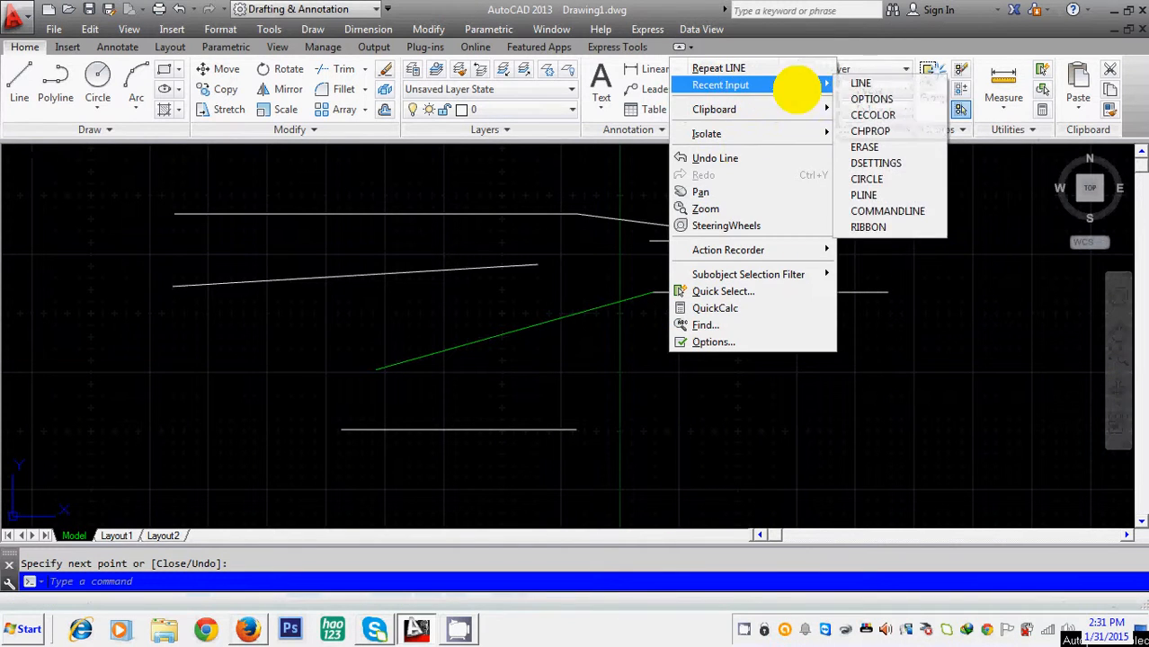
click(865, 99)
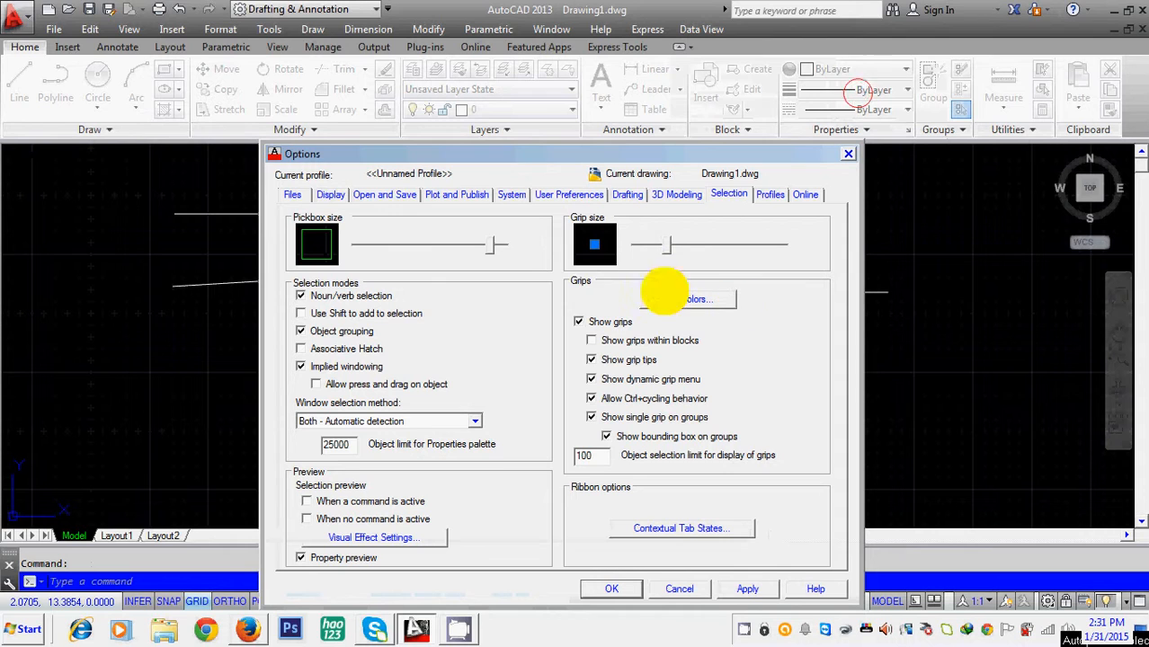
drag(491, 246, 414, 246)
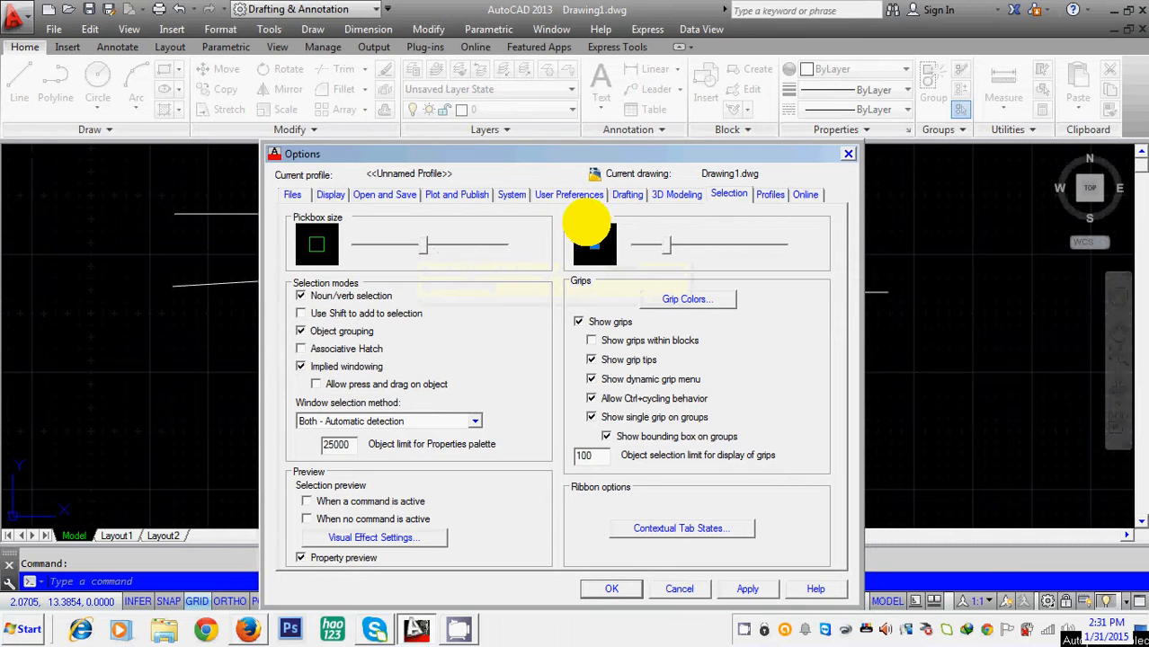
drag(664, 243, 724, 243)
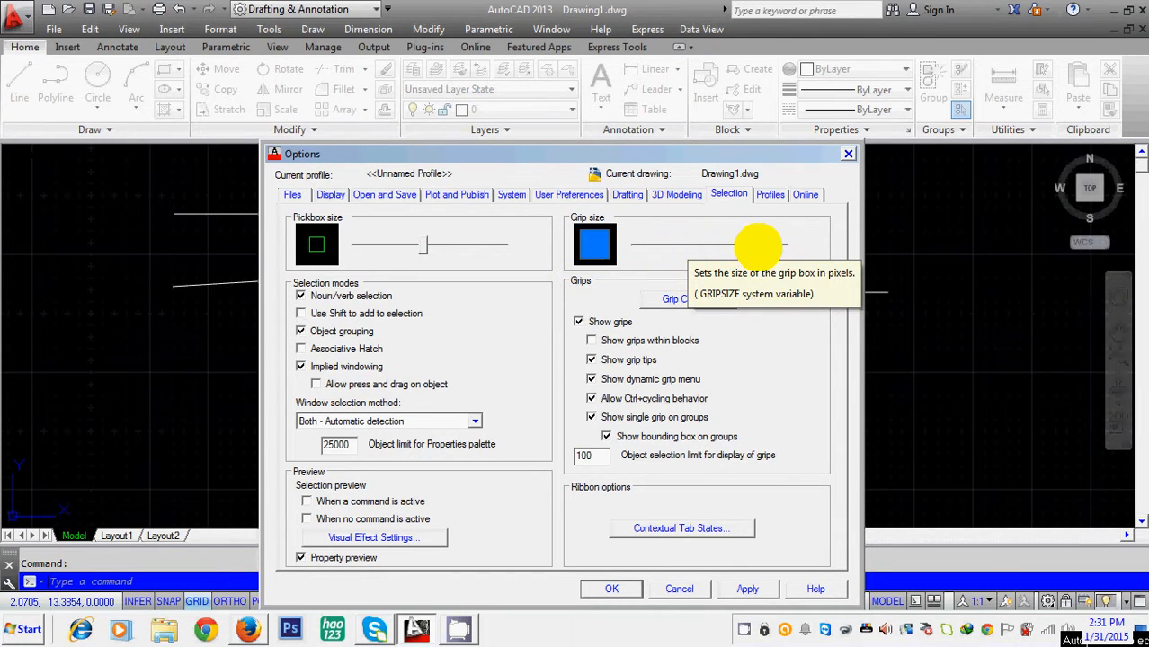
click(741, 594)
click(621, 589)
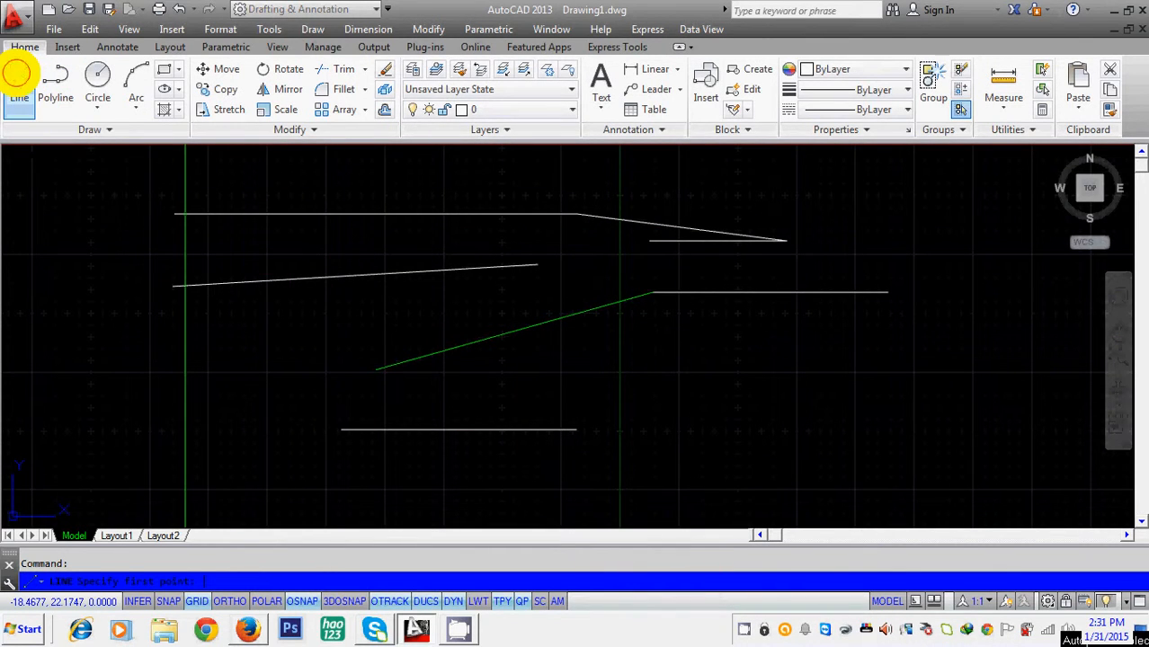
Cancel the running line command, select the lowest horizontal line to examine its grip size, and close its quick properties
key(Escape)
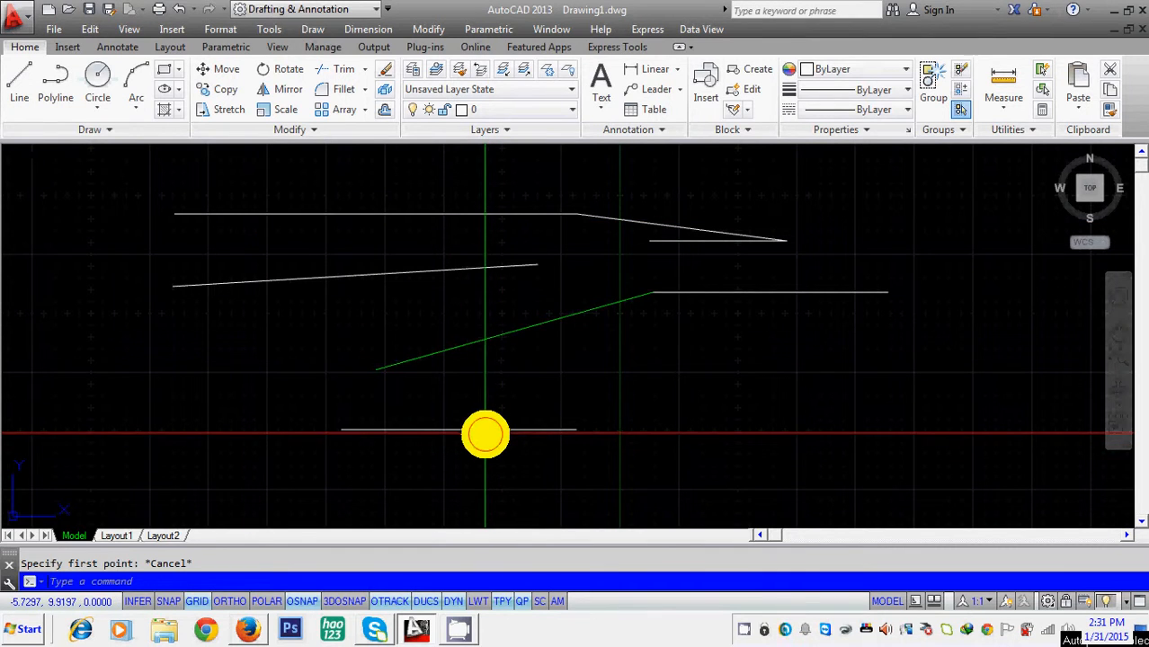
click(486, 430)
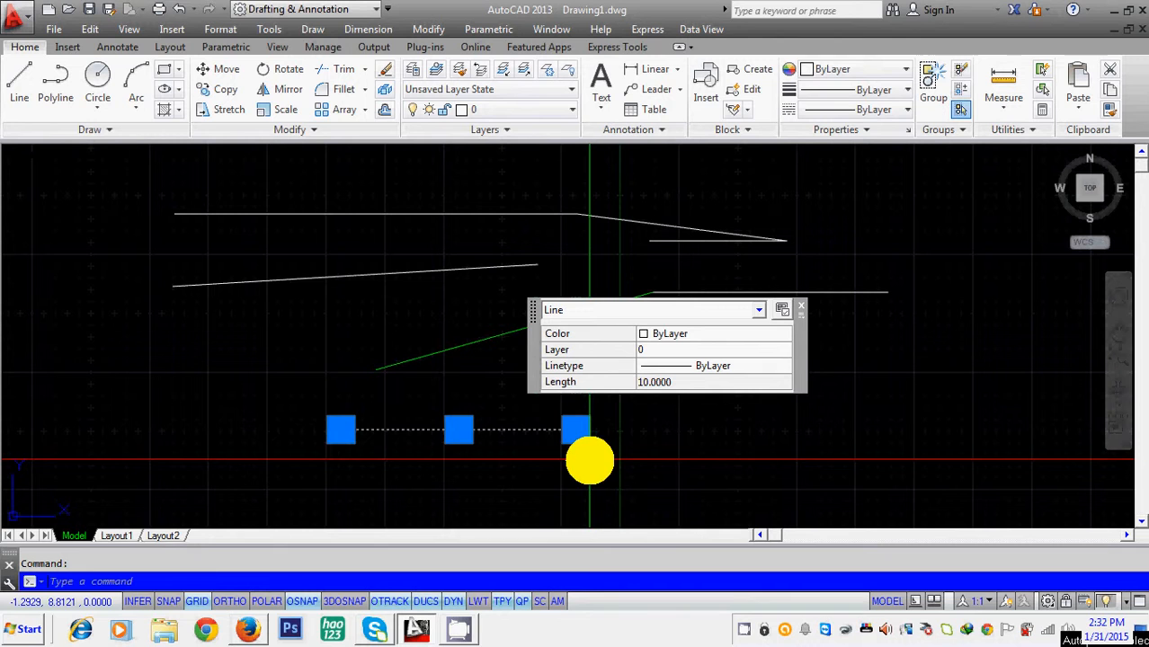
click(800, 308)
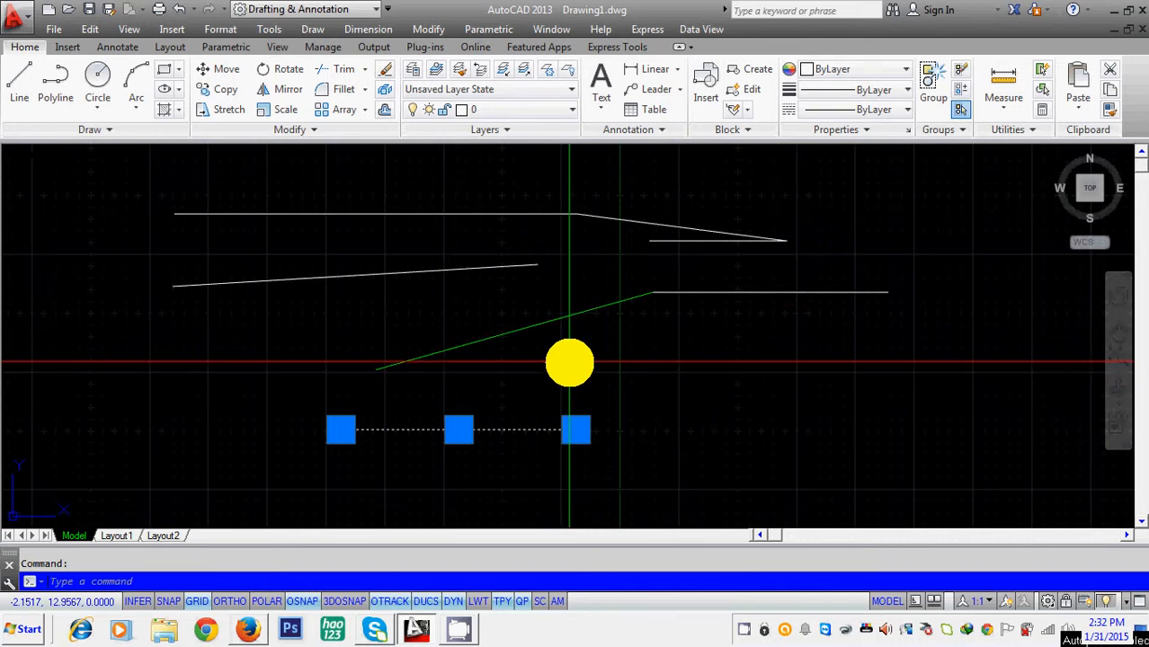
Reopen the selection options and reduce the grip size to a small square
right_click(579, 334)
mouse_move(630, 270)
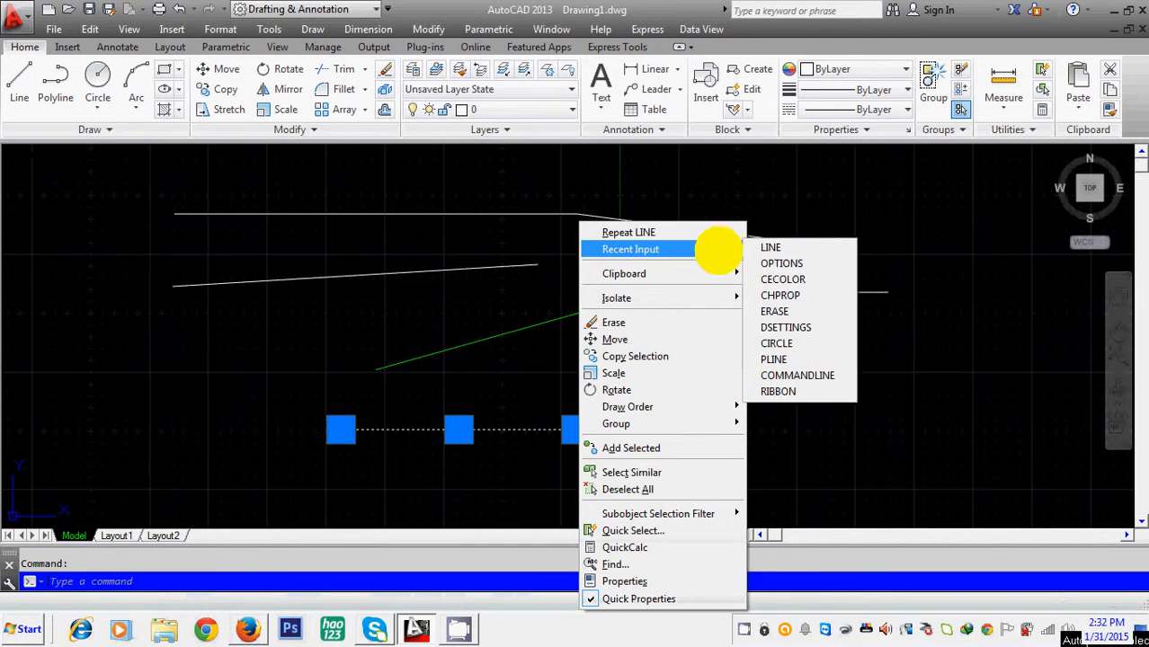
click(723, 264)
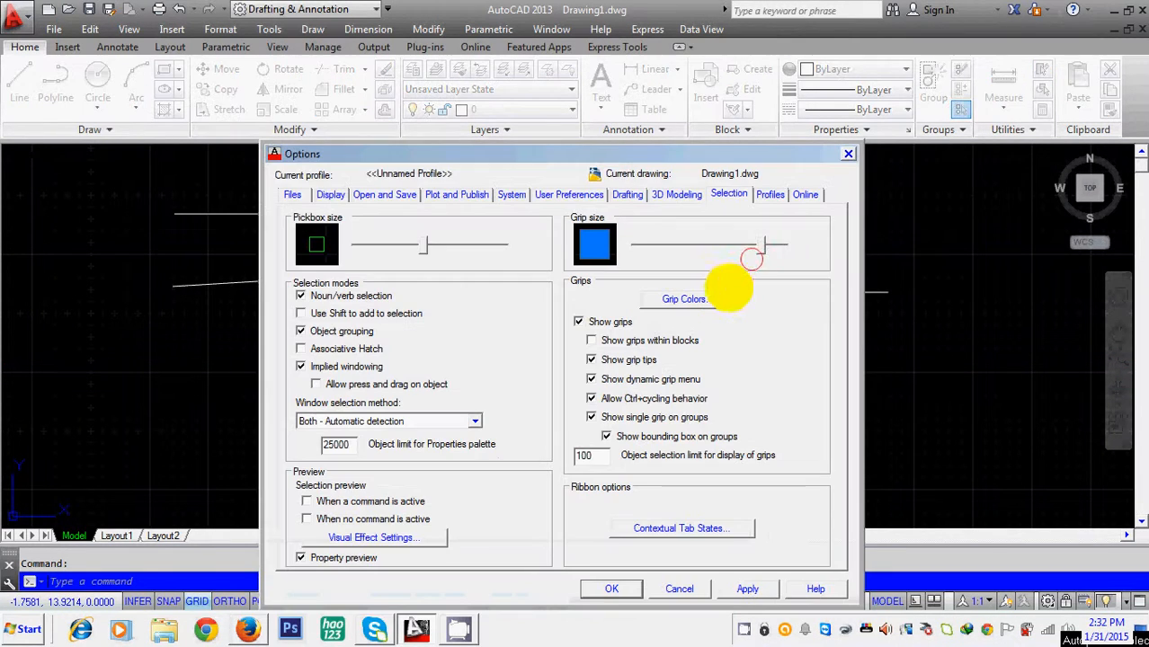
drag(760, 248, 673, 246)
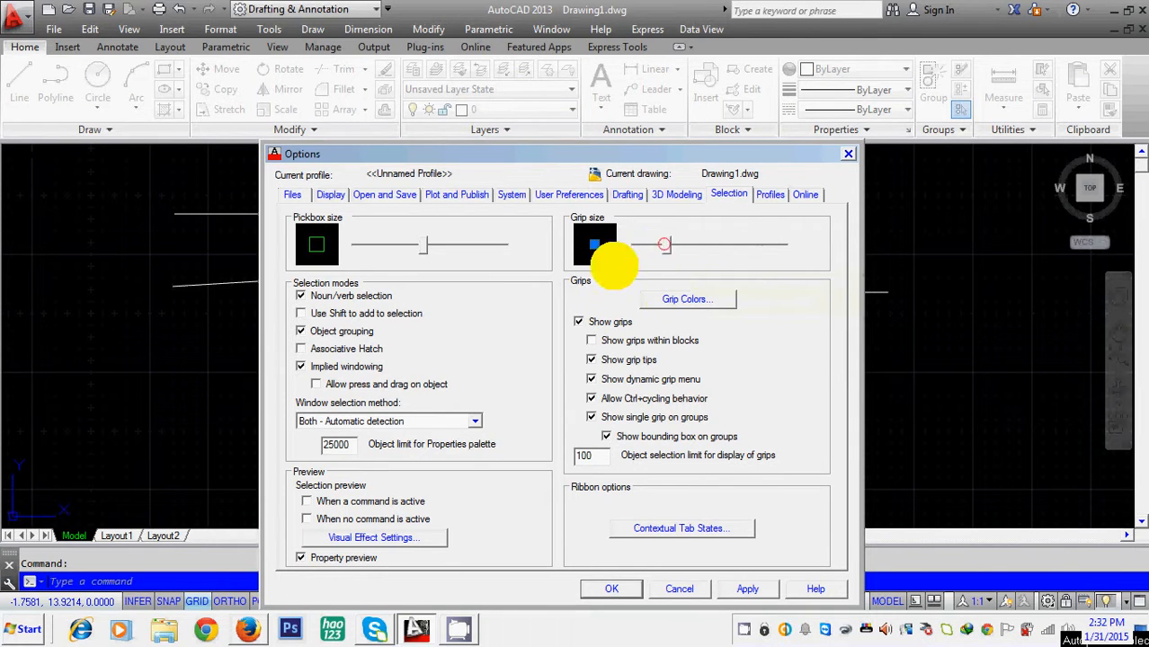
Try red as the unselected grip color, set it back to Color 150, and accept the grip colors
click(691, 299)
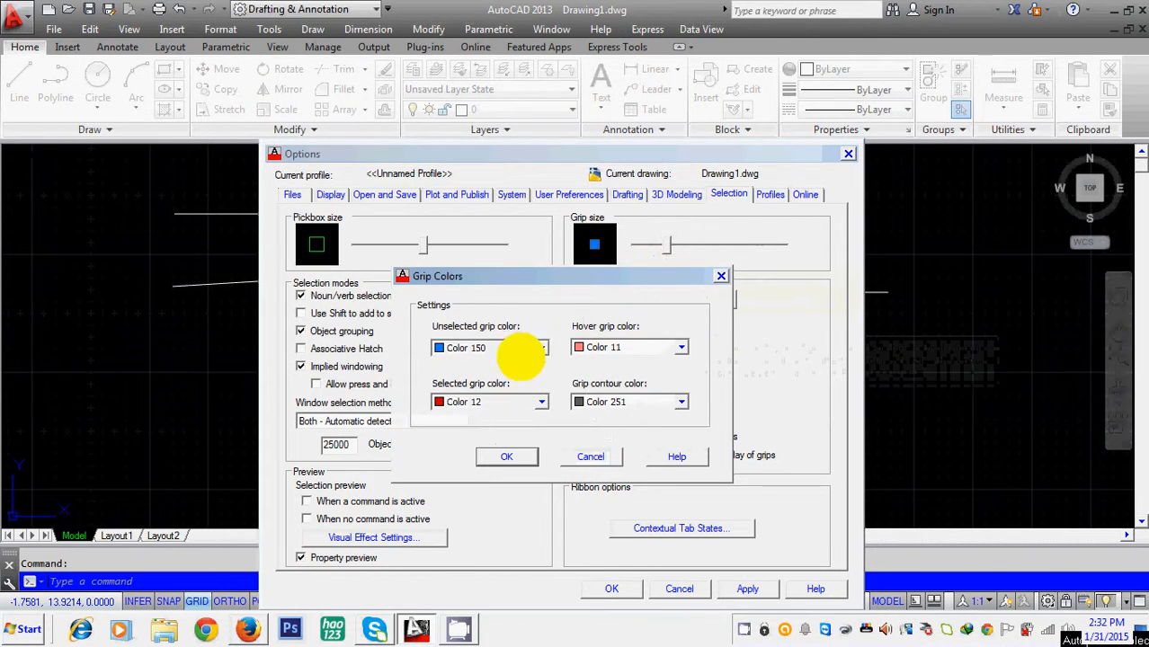
click(542, 347)
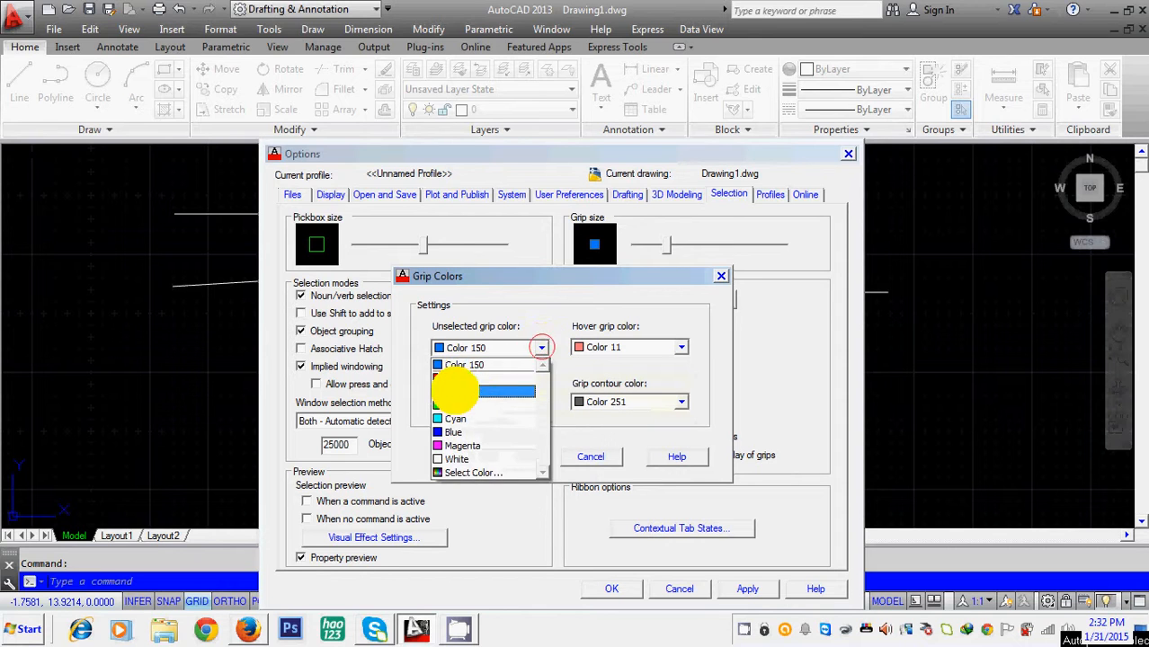
click(453, 378)
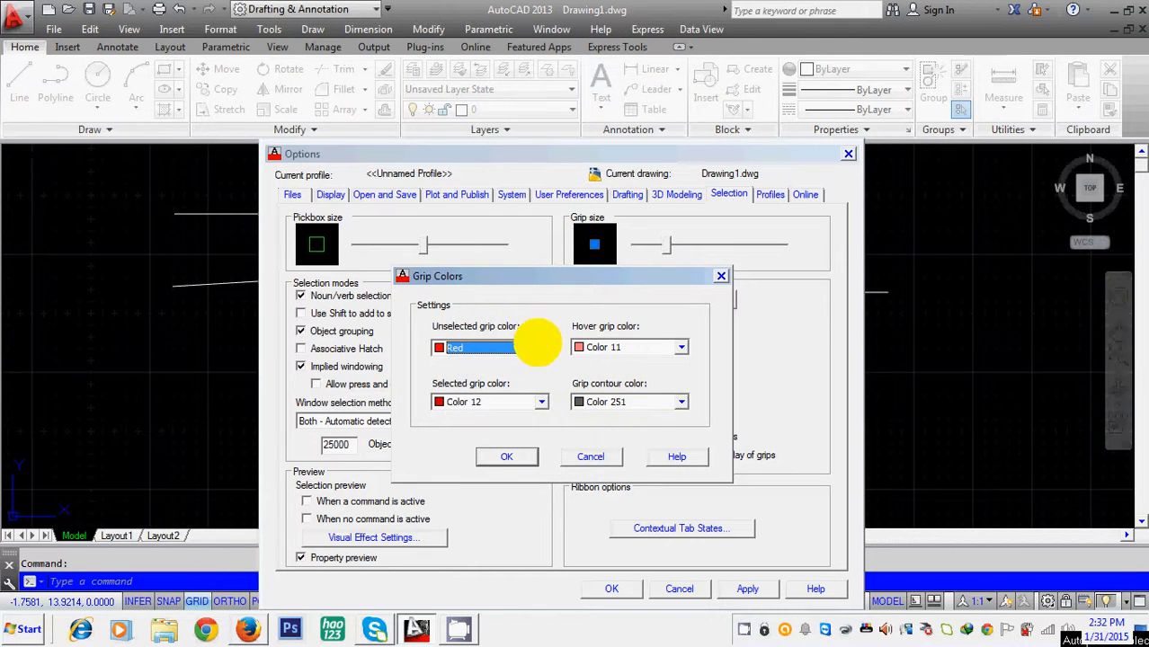
click(541, 347)
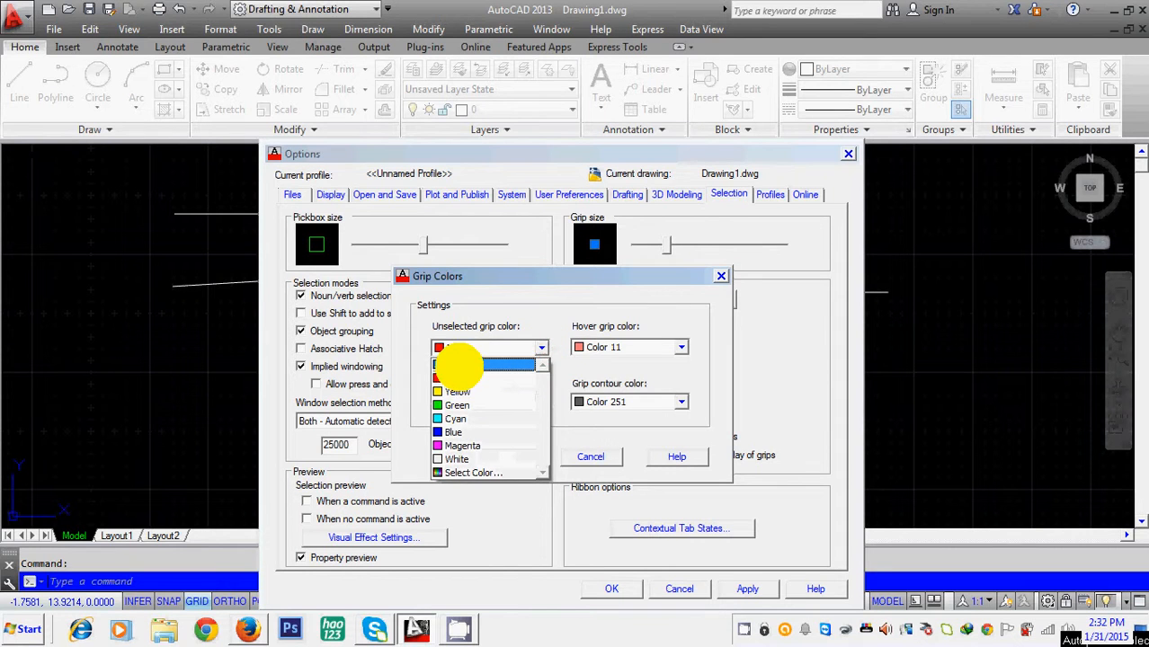
click(460, 364)
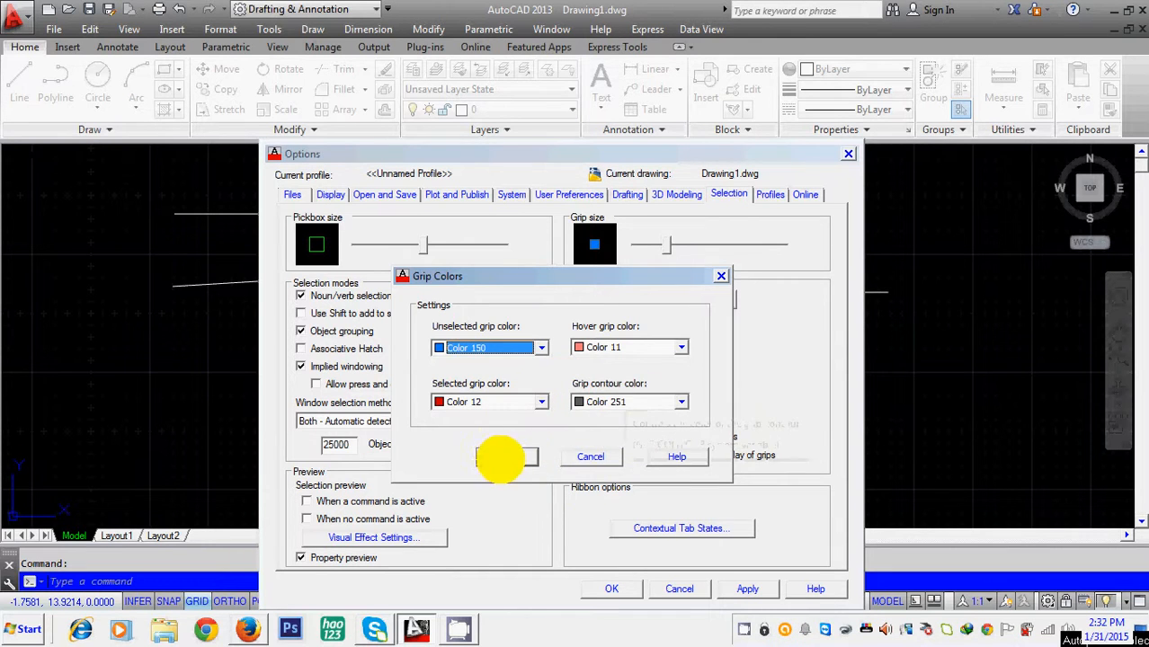
click(496, 457)
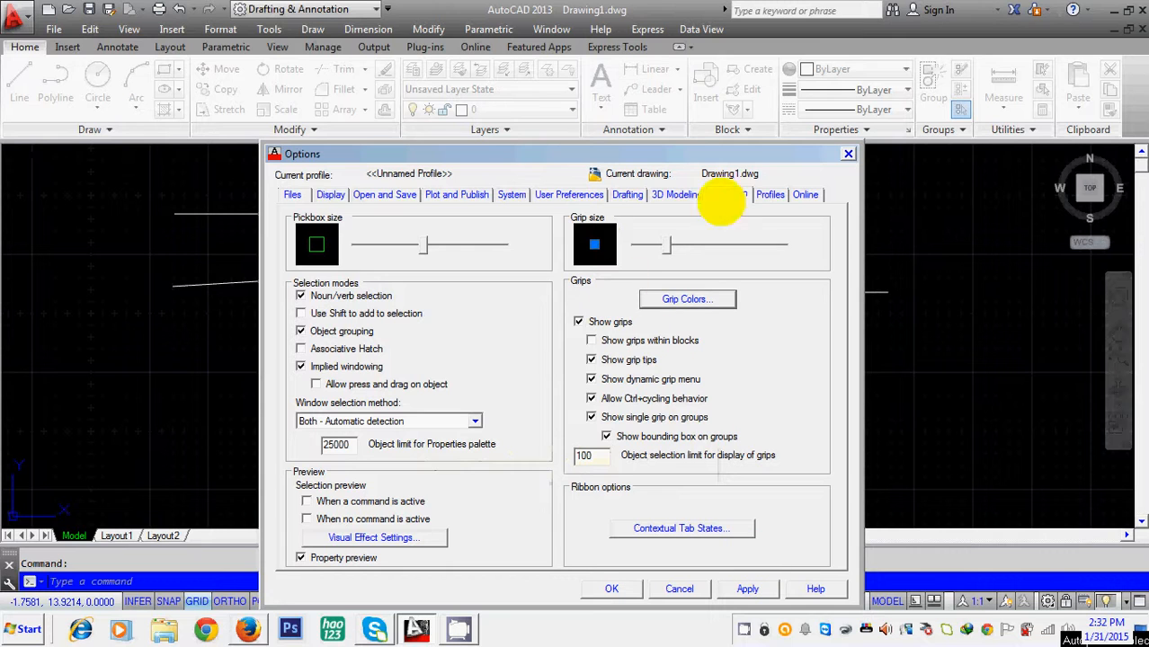
Look over the profiles and online options, and cancel the options dialog
click(760, 194)
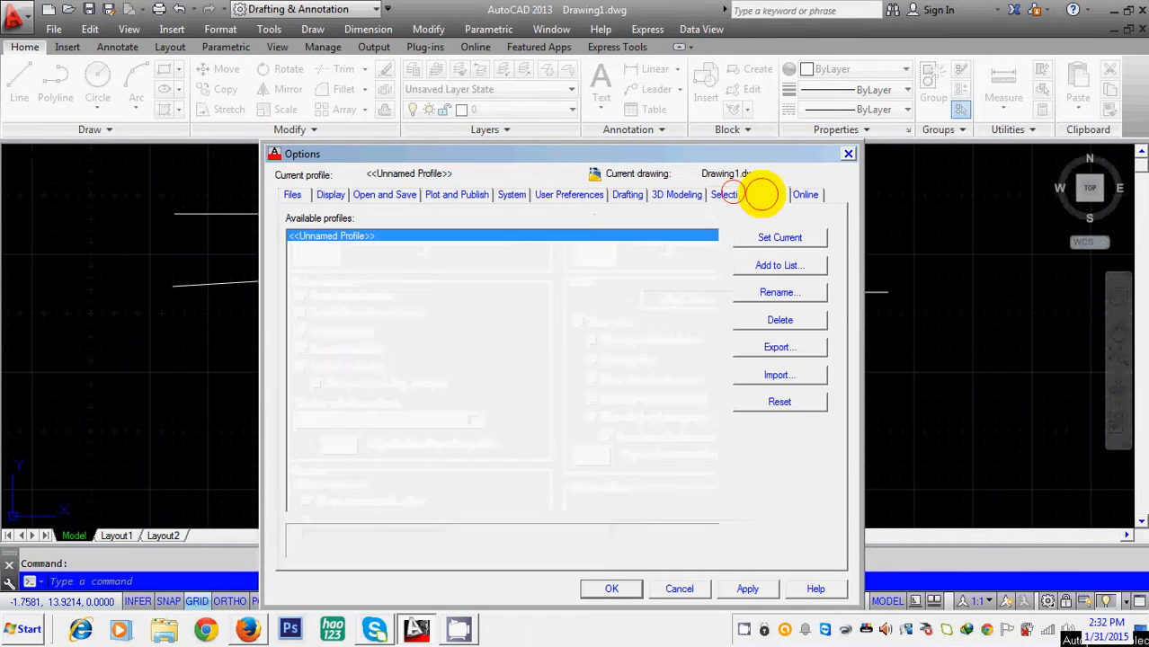
click(803, 194)
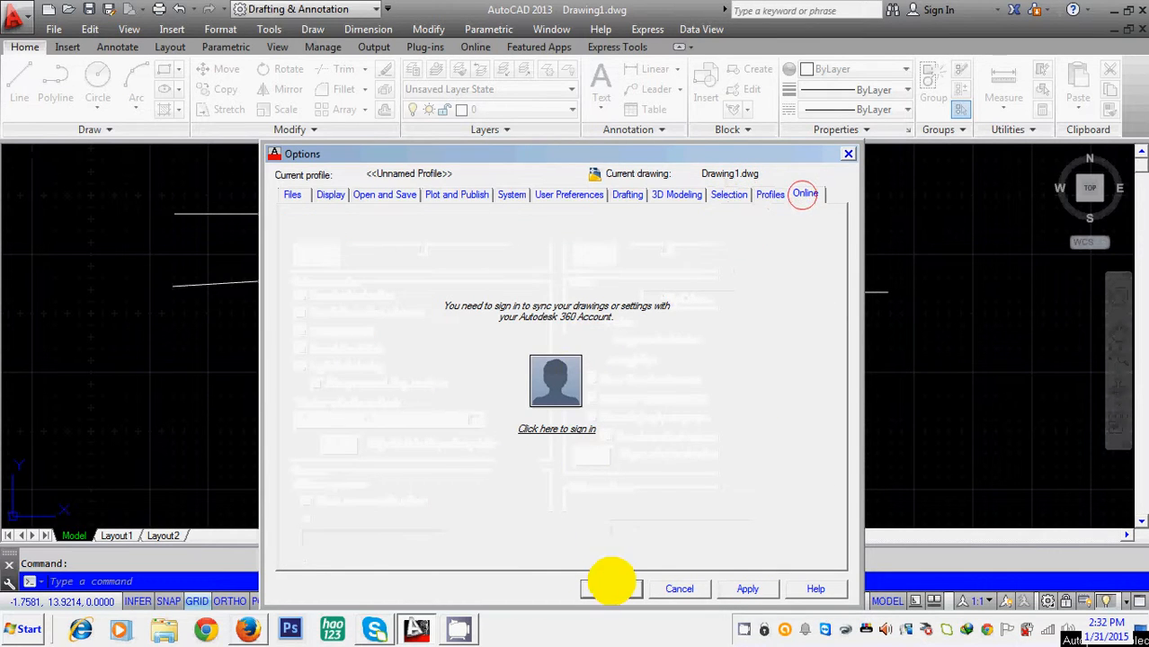
click(680, 588)
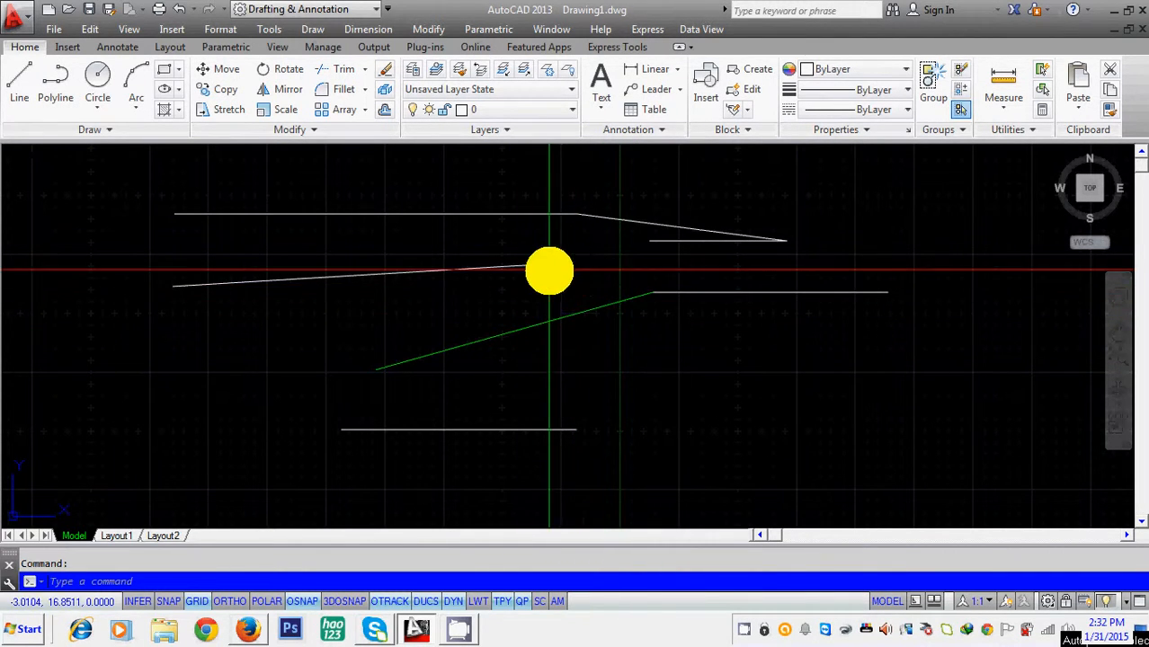
Reopen the selection options, reduce the pickbox to a small square, and accept the options
right_click(548, 275)
mouse_move(707, 299)
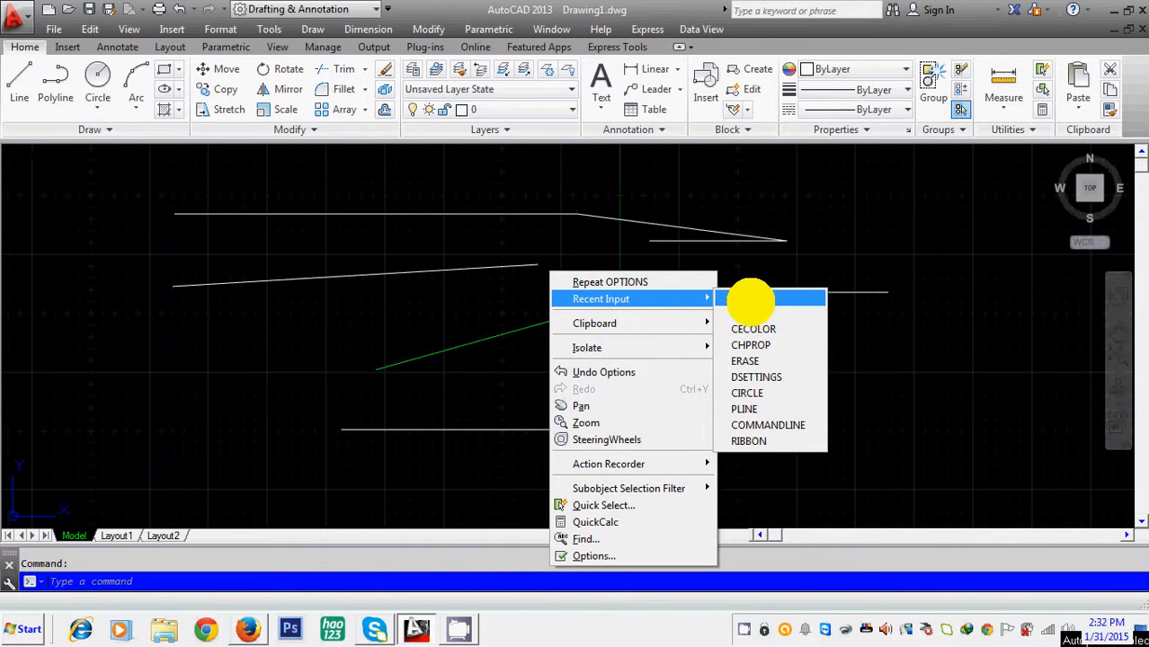
click(752, 299)
drag(430, 244, 382, 241)
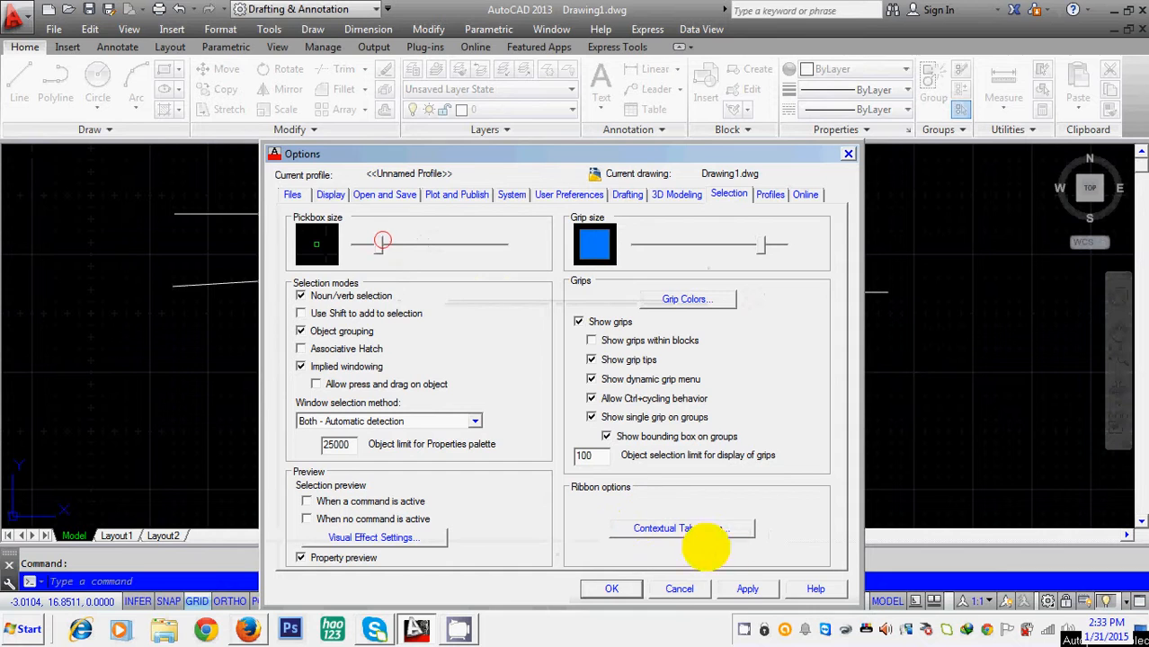
click(611, 589)
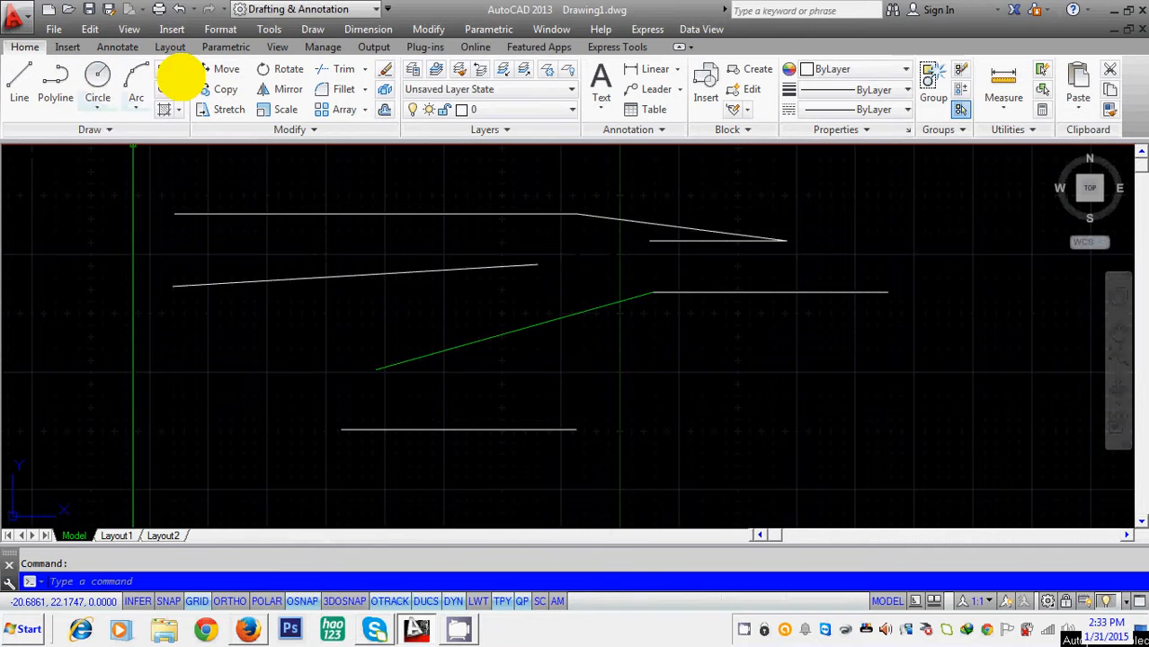
click(106, 131)
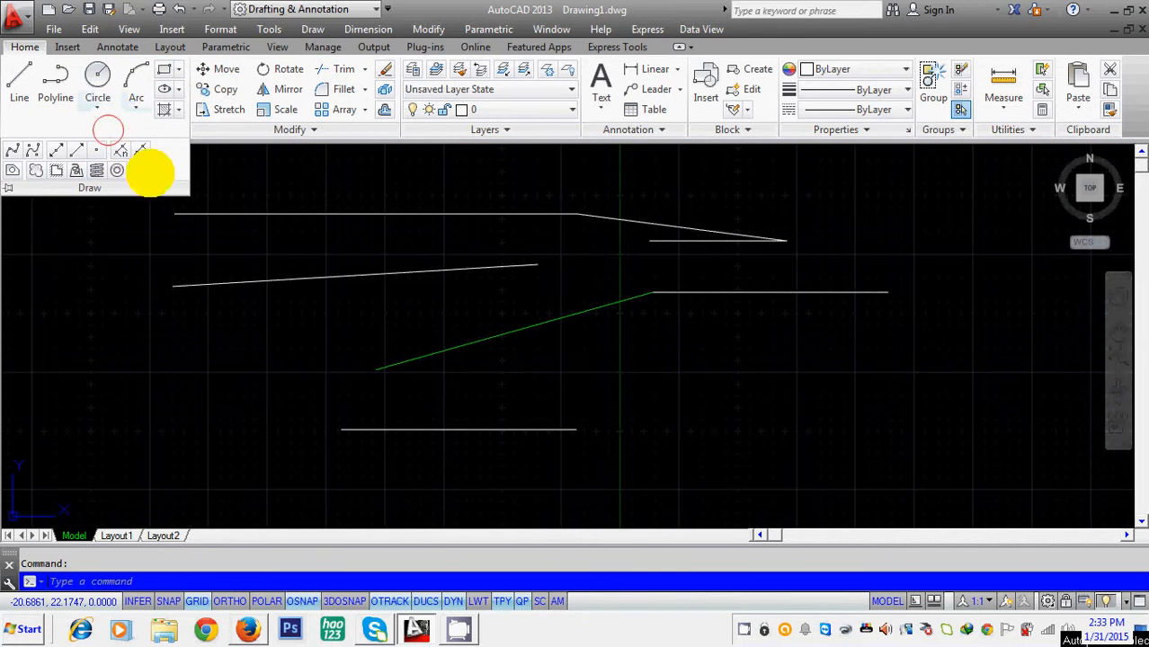
click(123, 257)
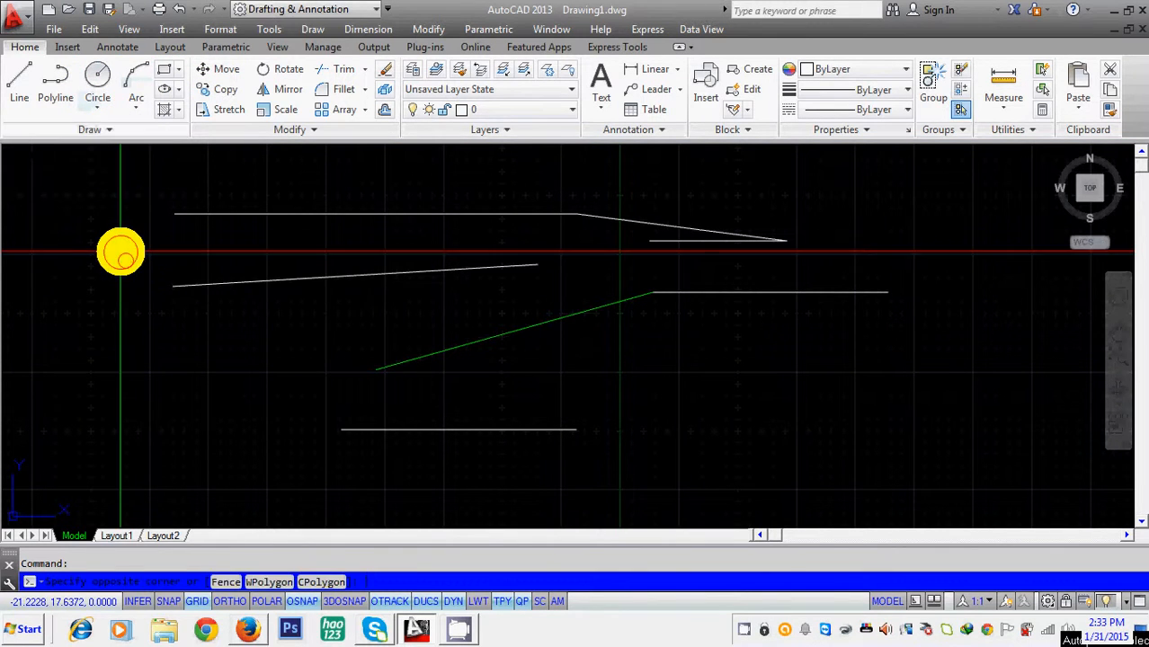
key(Escape)
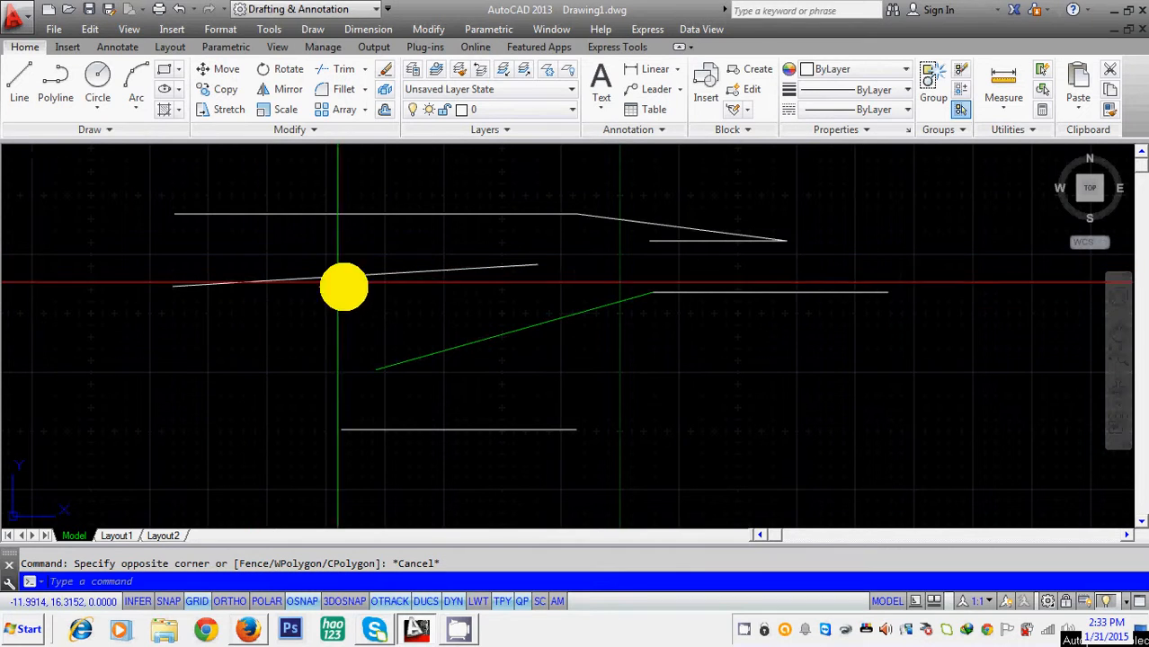
Erase all the lines in the drawing with a crossing selection window around them
text(e)
key(Return)
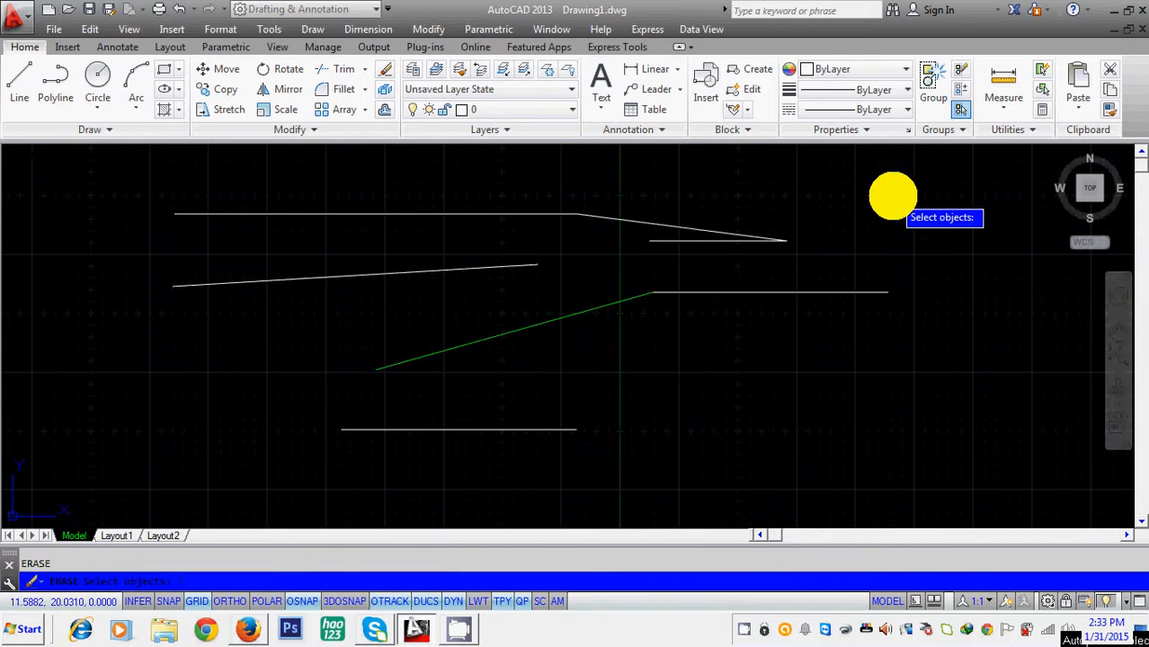
click(892, 193)
click(190, 464)
key(Return)
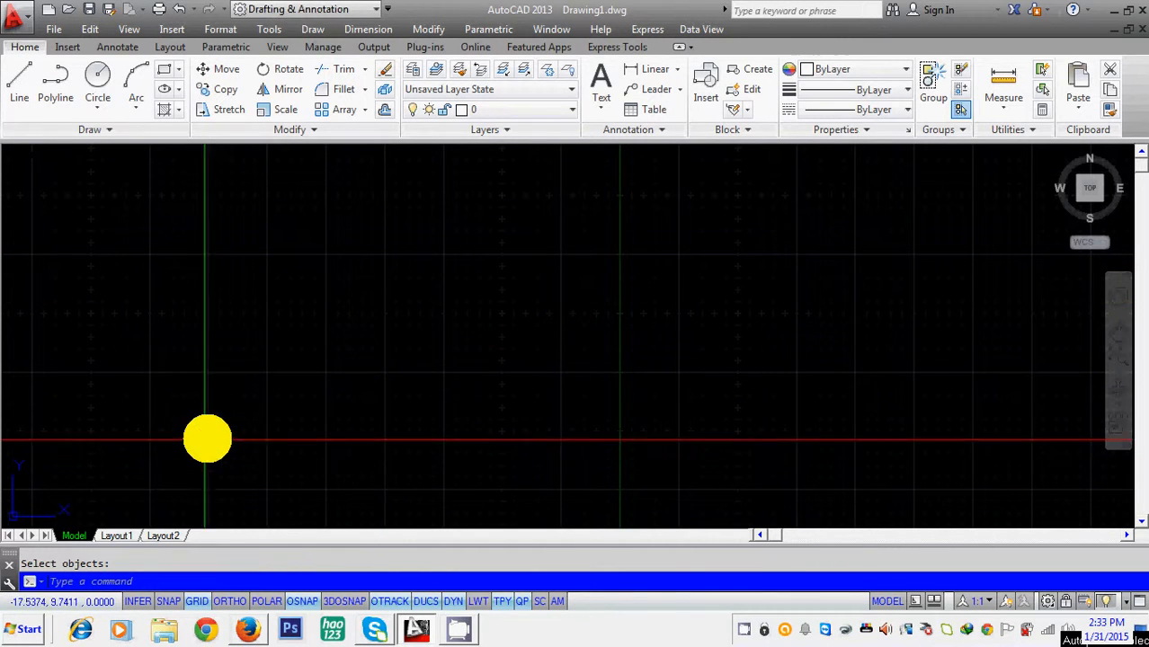